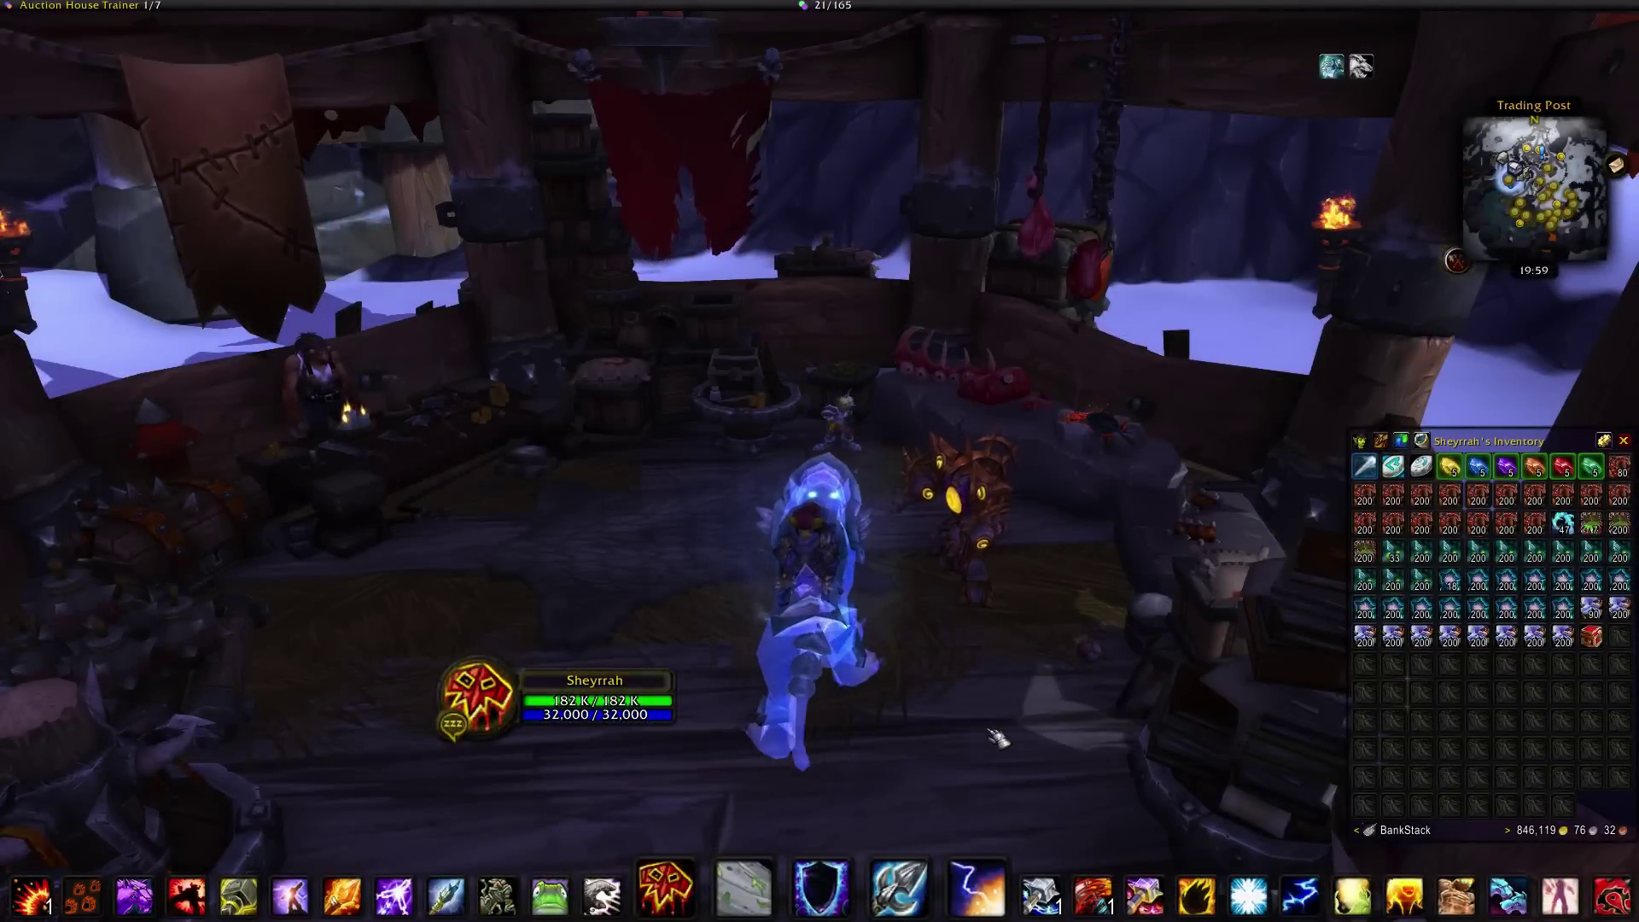
- Open TradeSkillMaster on the Groups page with the New Group form showing
key("Return")
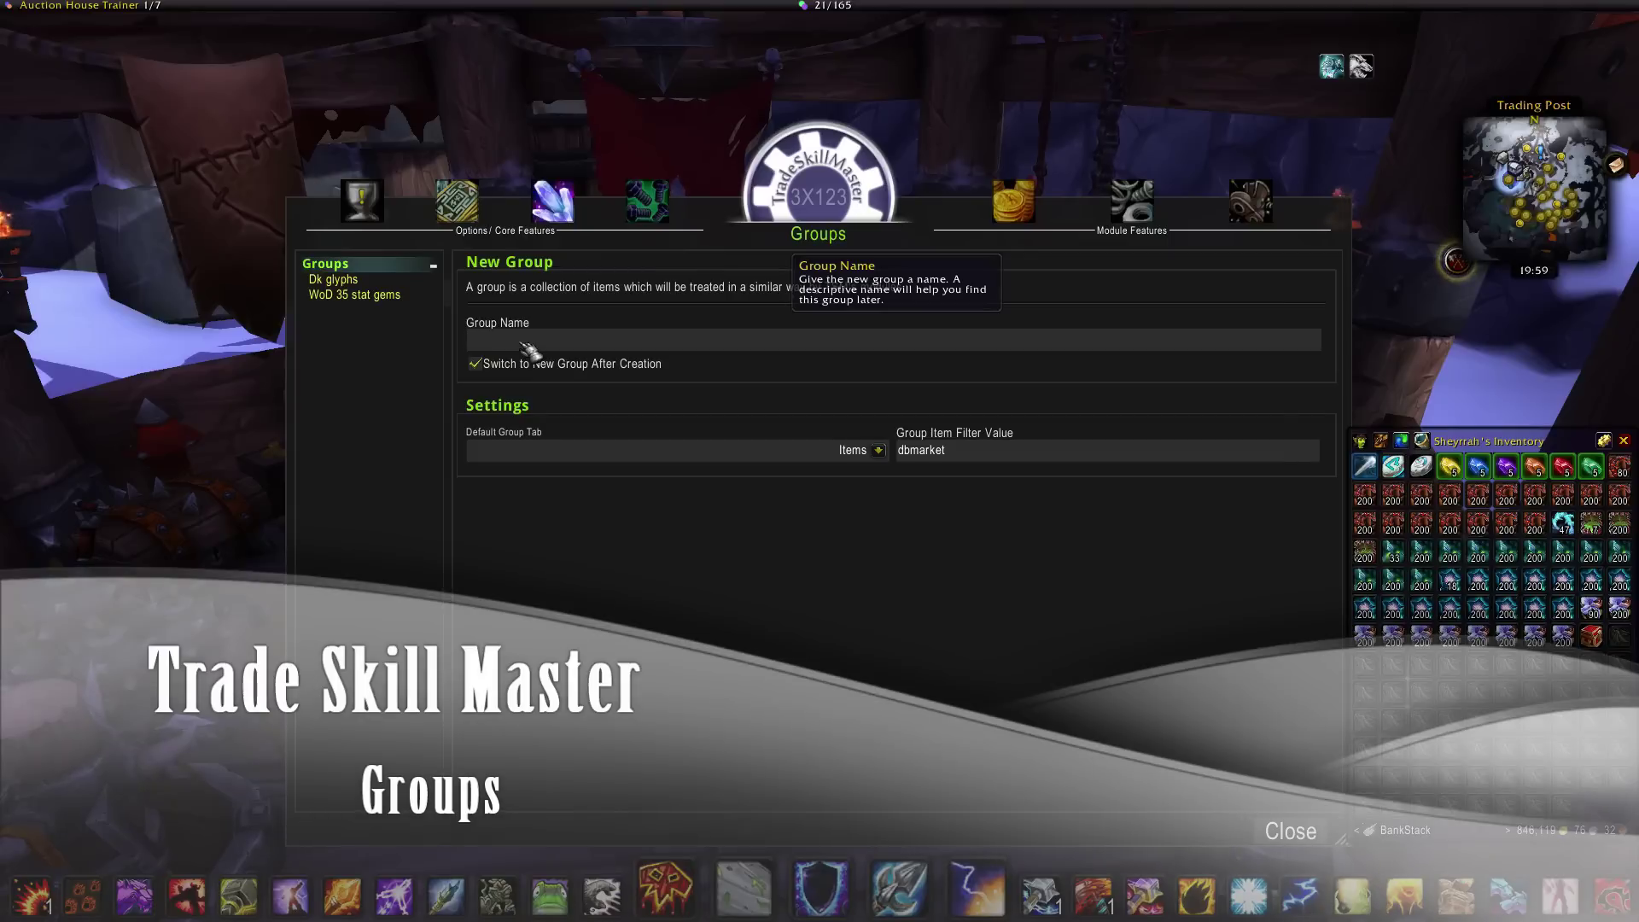
- Create the 'wod herbs' group and add Fireweed, Frostweed, Gorgrond Flytrap, Nagrand Arrowbloom, Starflower and Talador Orchid
type("s")
key("Return")
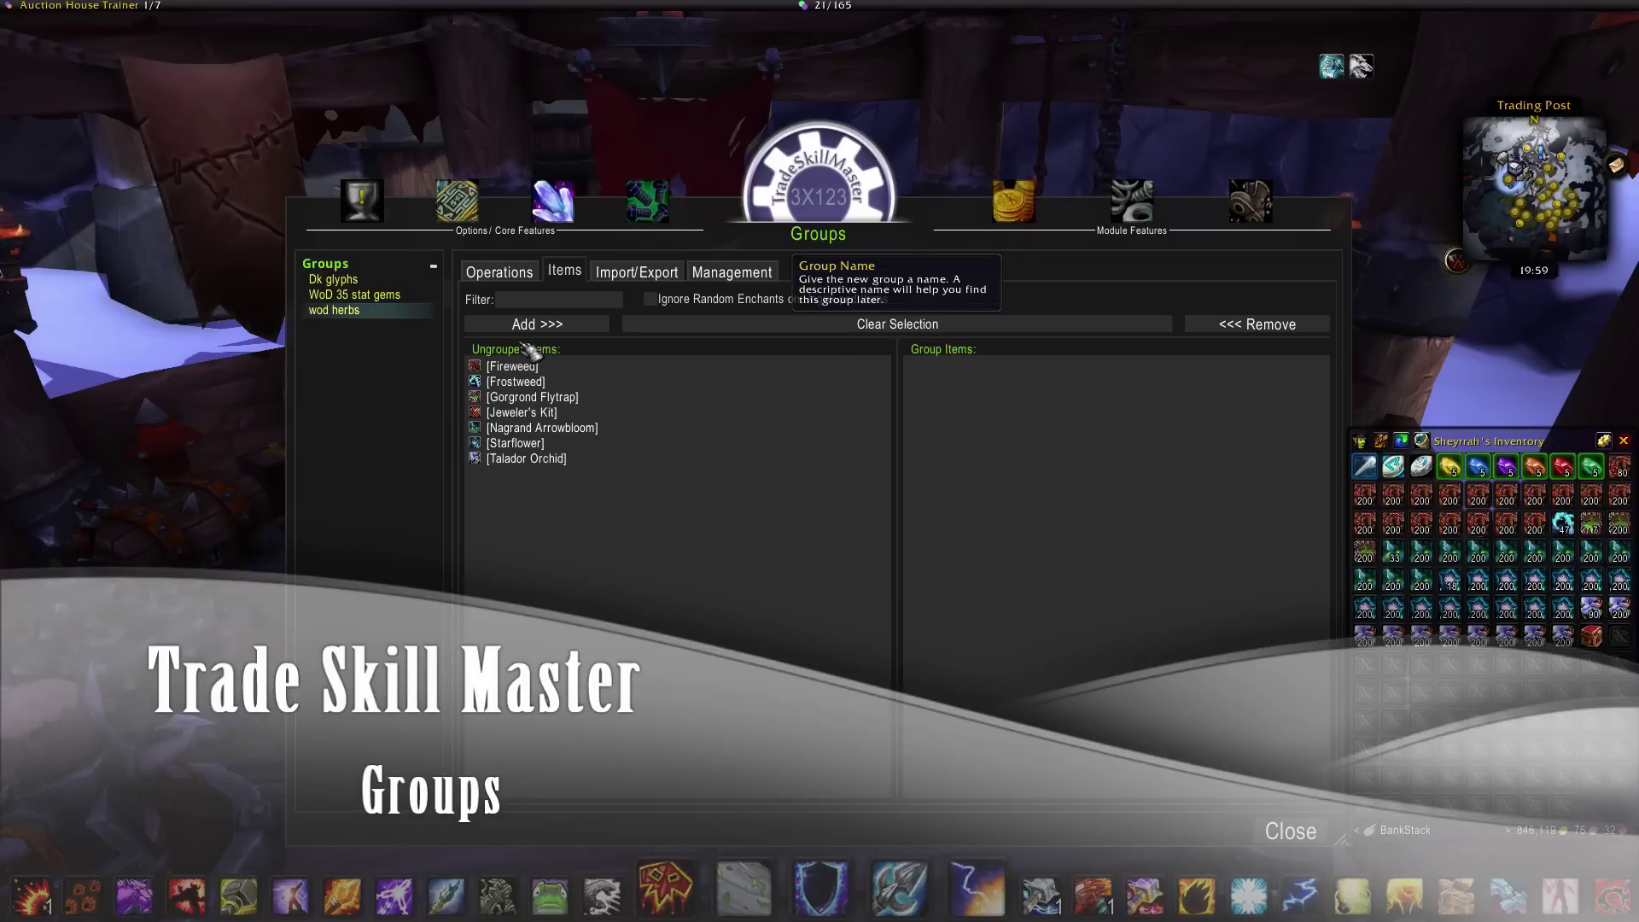
left_click(512, 367)
left_click(515, 382)
left_click(529, 397)
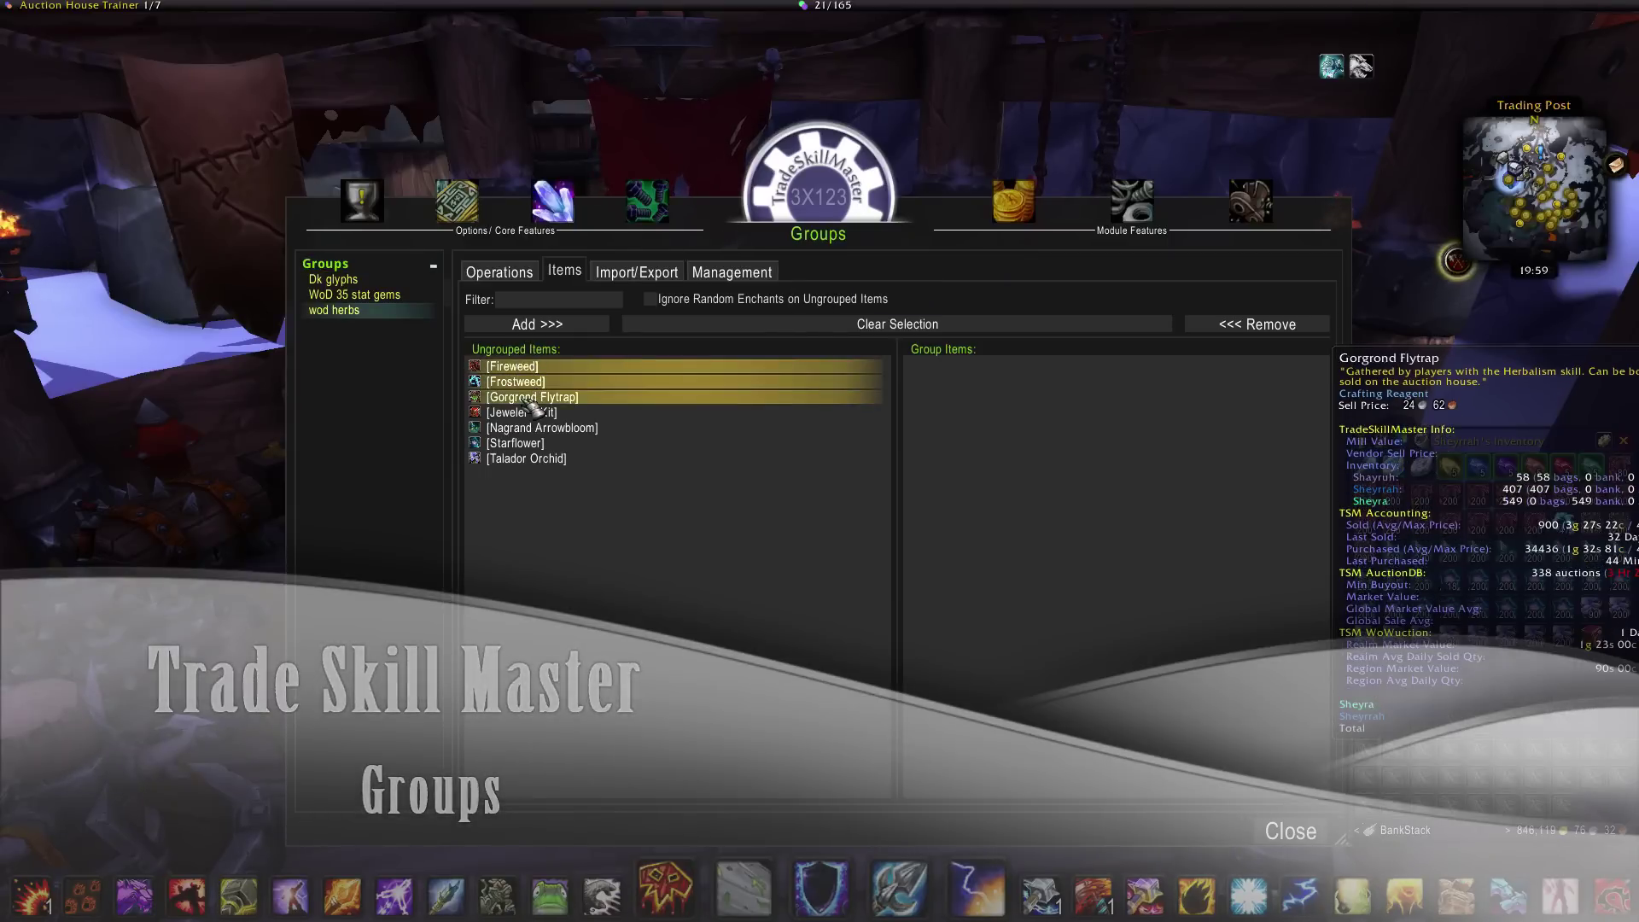
left_click(536, 428)
left_click(531, 444)
left_click(538, 459)
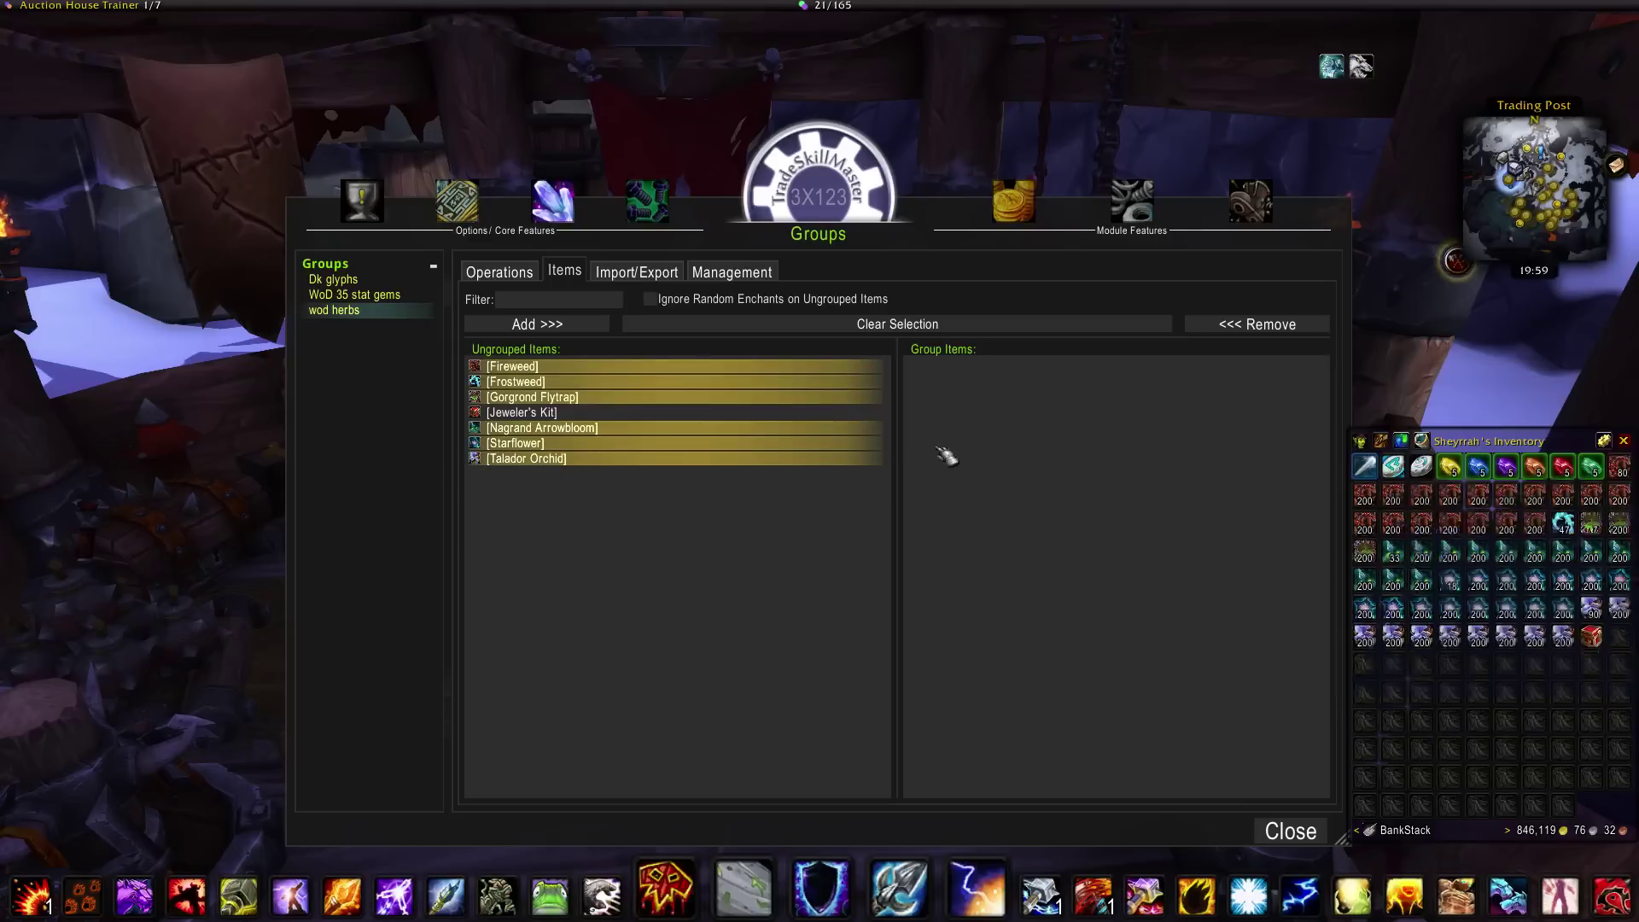
left_click(517, 323)
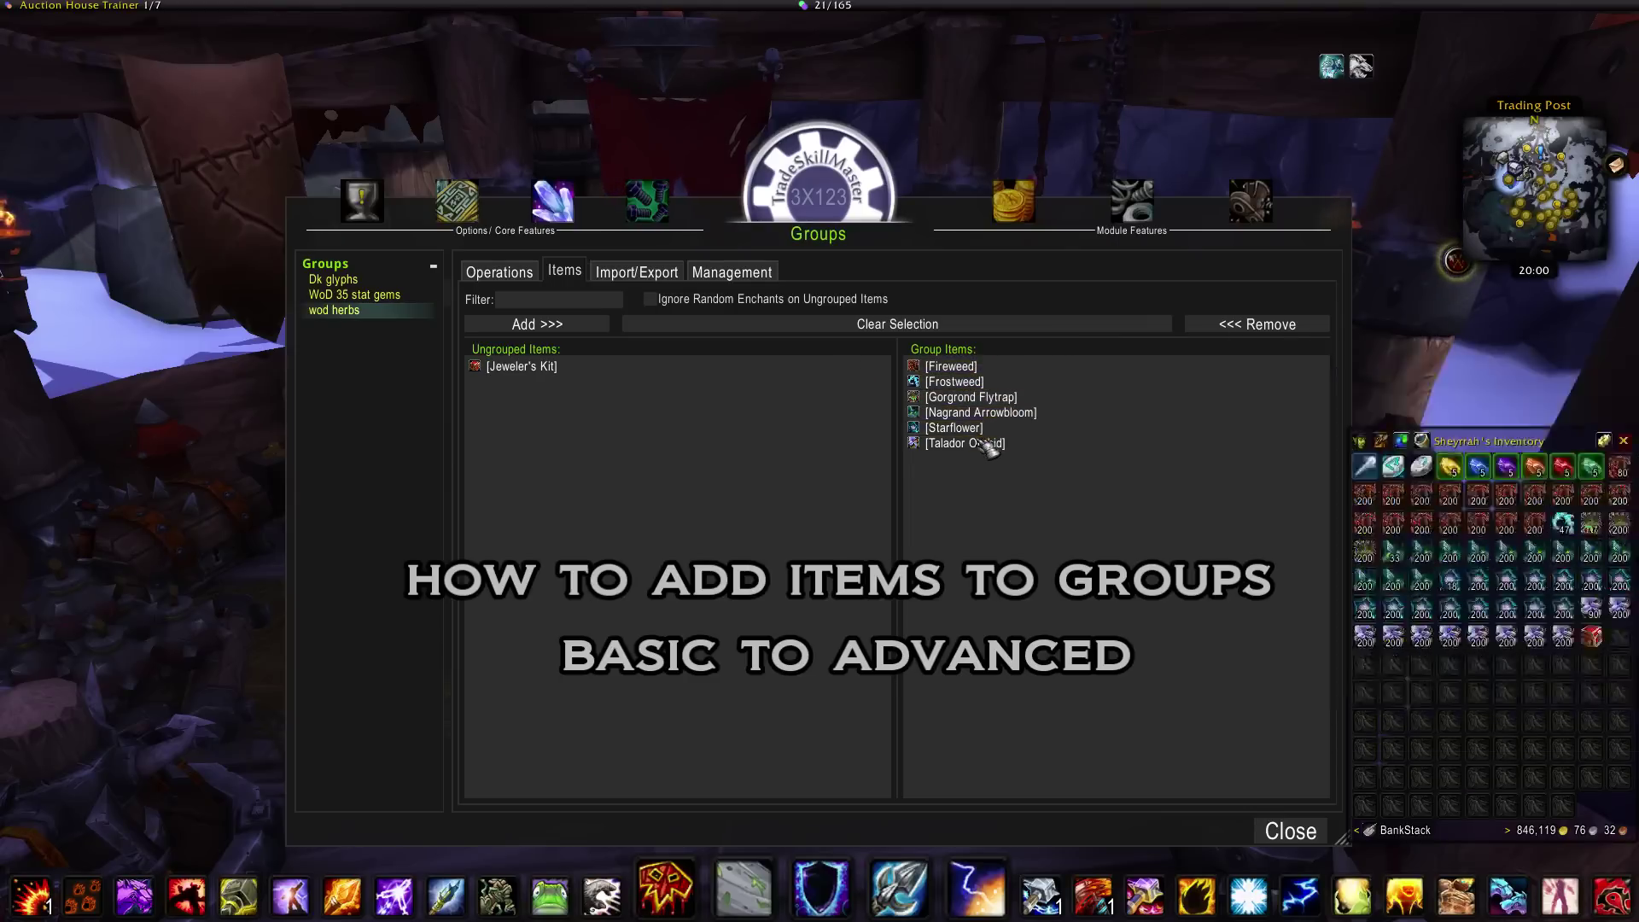
- Remove all six herbs from 'wod herbs' again and close the TSM window
left_click_drag(982, 369, 992, 447)
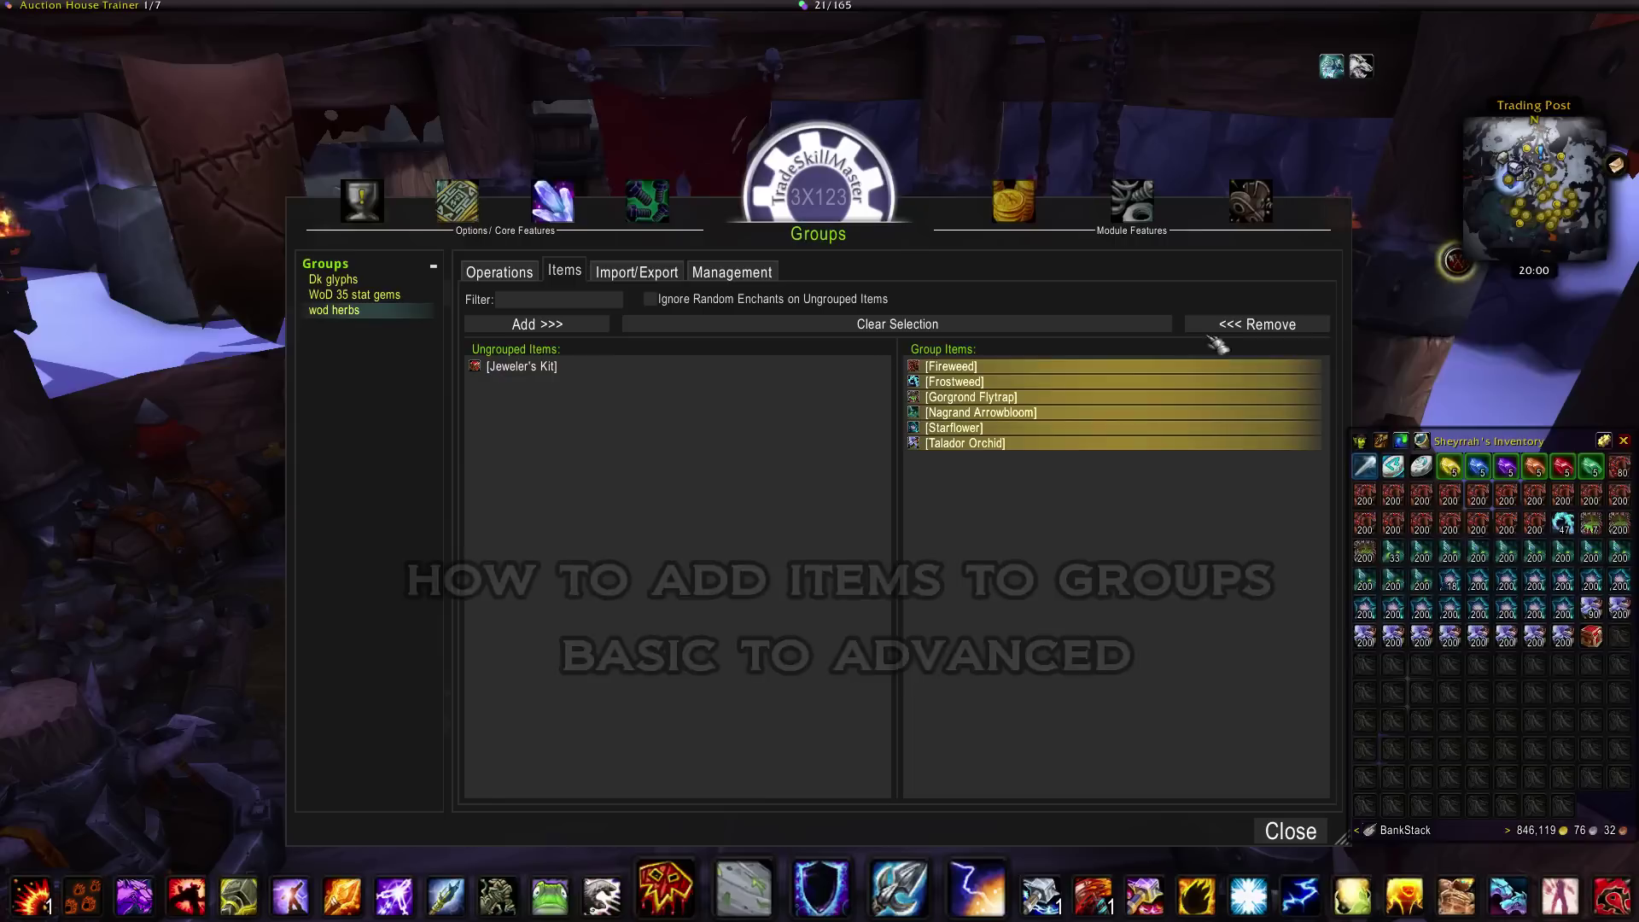
left_click(1255, 325)
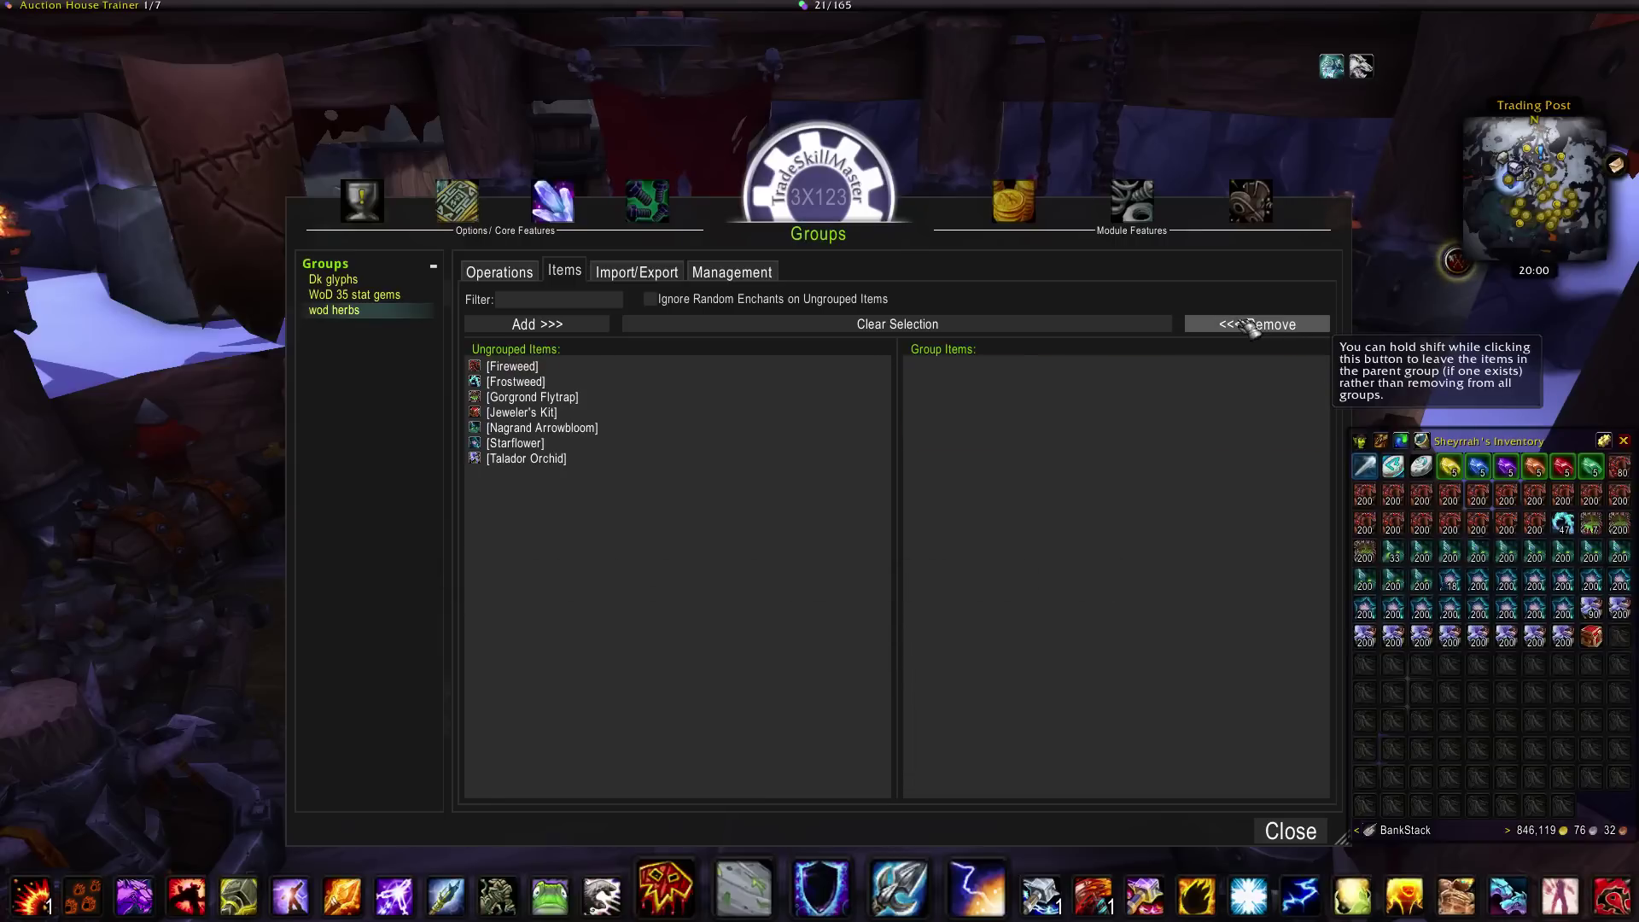
left_click(1291, 833)
left_click_drag(841, 557, 555, 563)
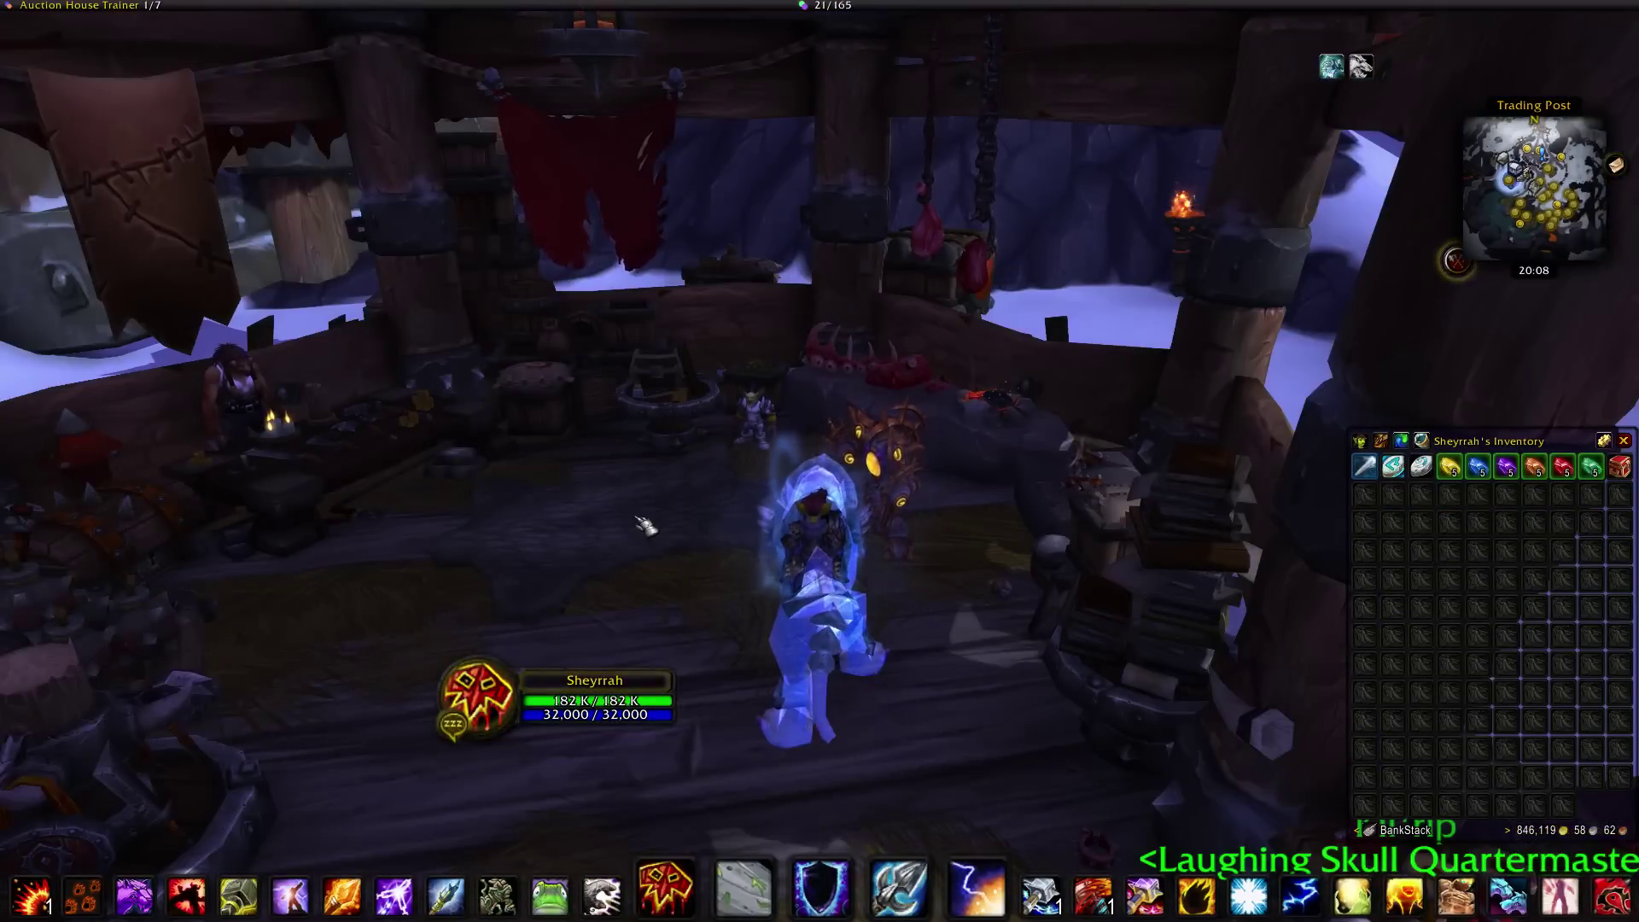
- Reopen TSM and show the empty 'wod herbs' group's item list
key("Return")
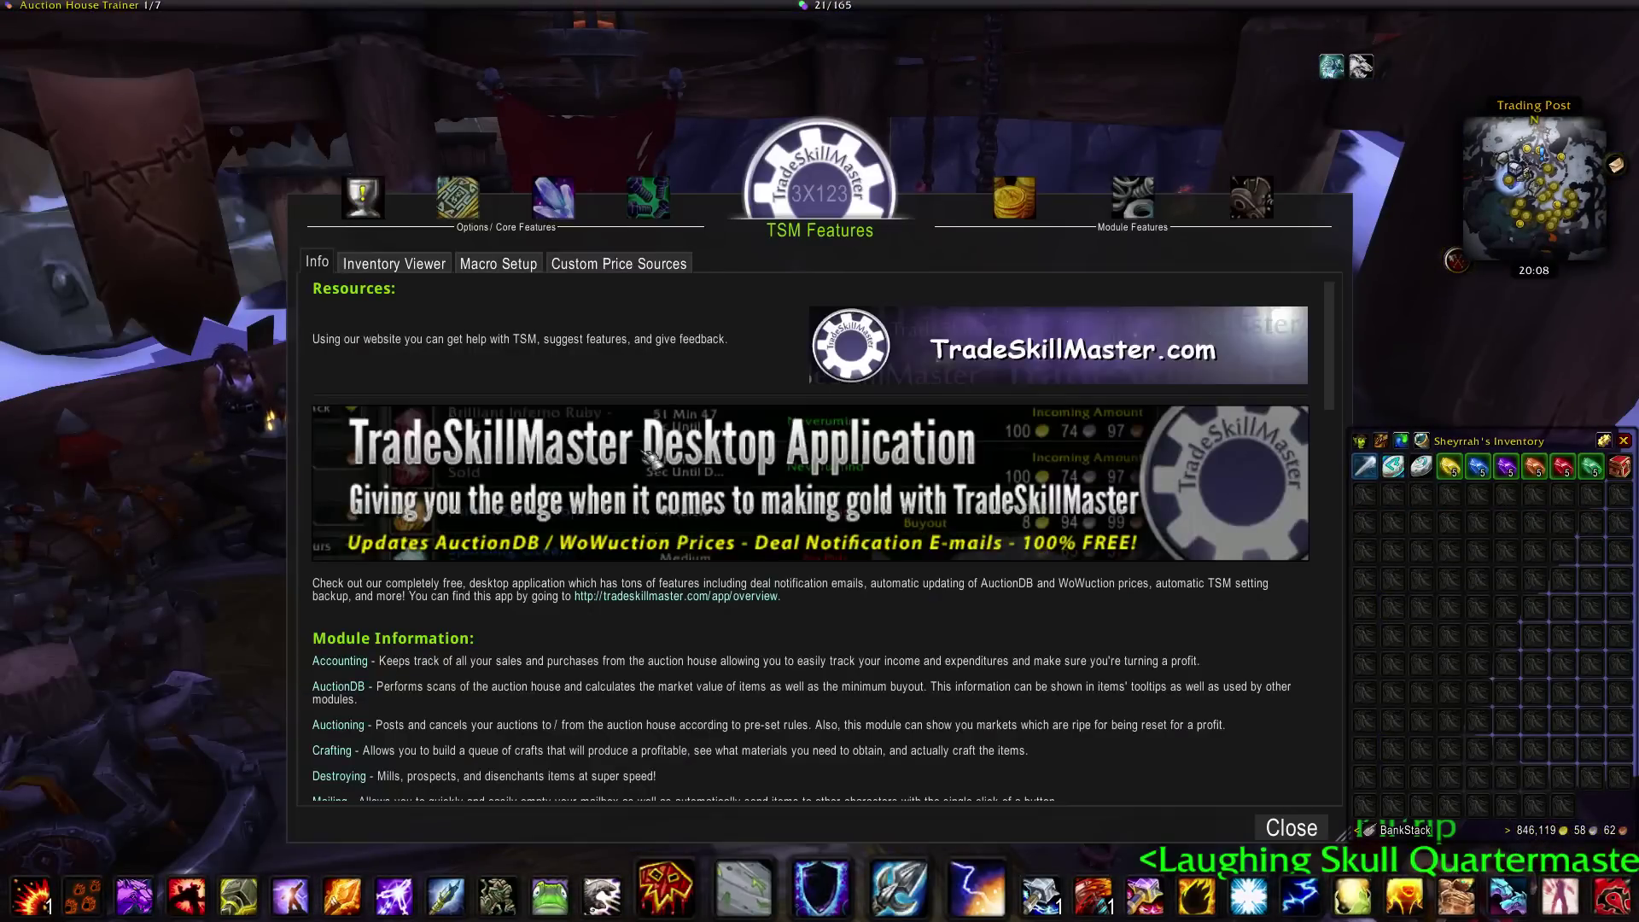
left_click(553, 196)
left_click(408, 309)
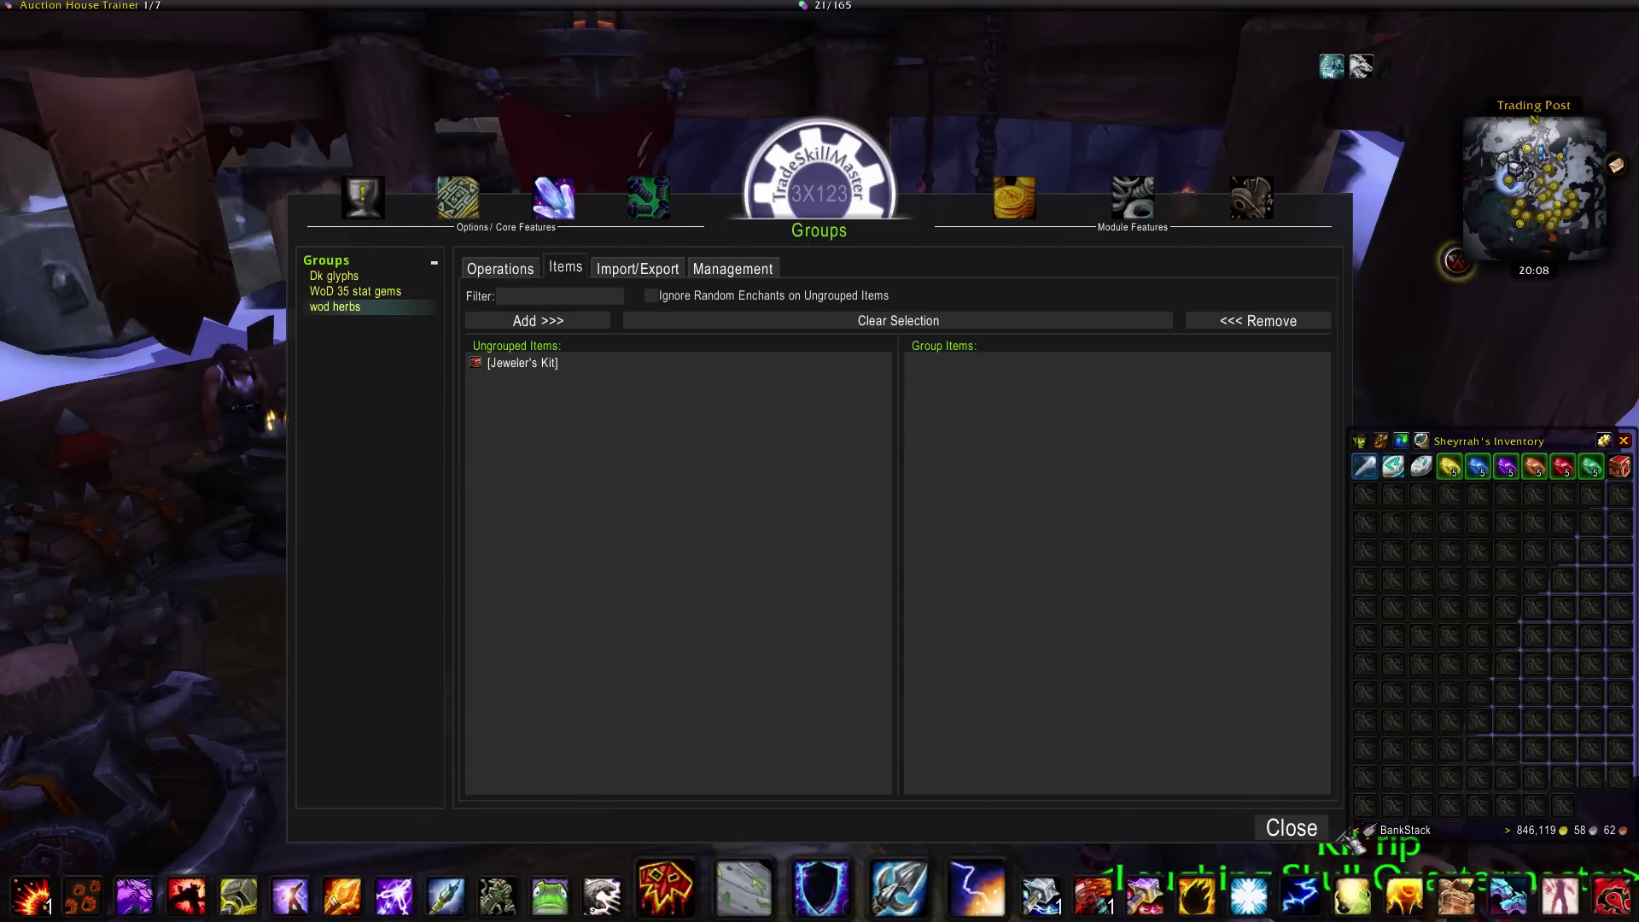
- Close the bags and run the exact auction search 'fireweed/exact'
left_click(1624, 441)
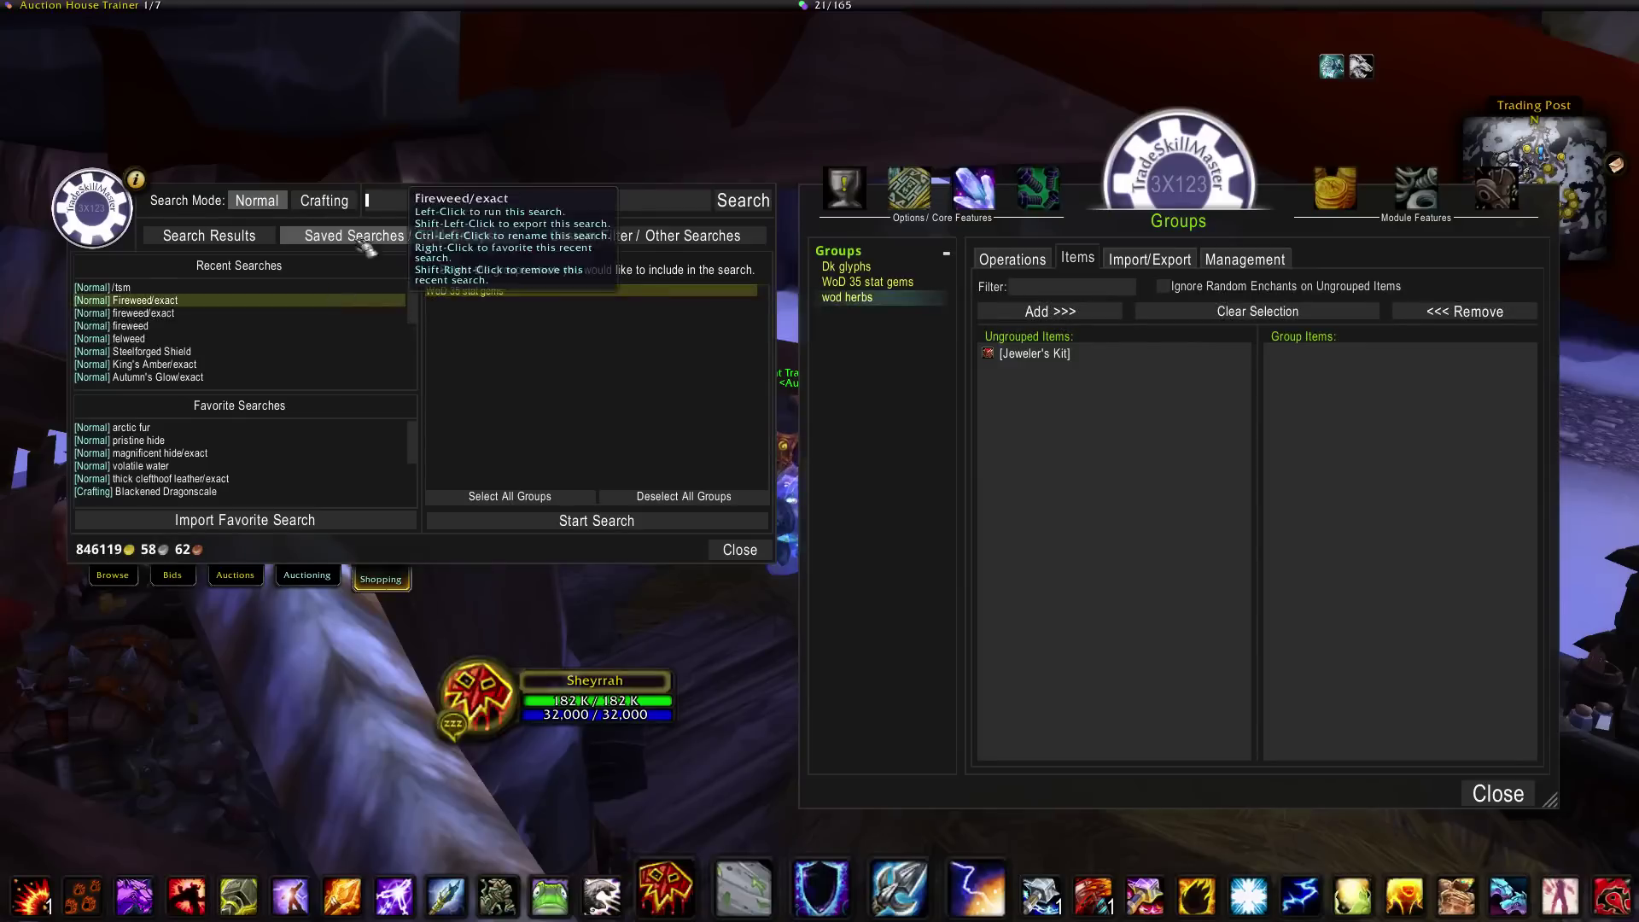
type("fireweed/exact")
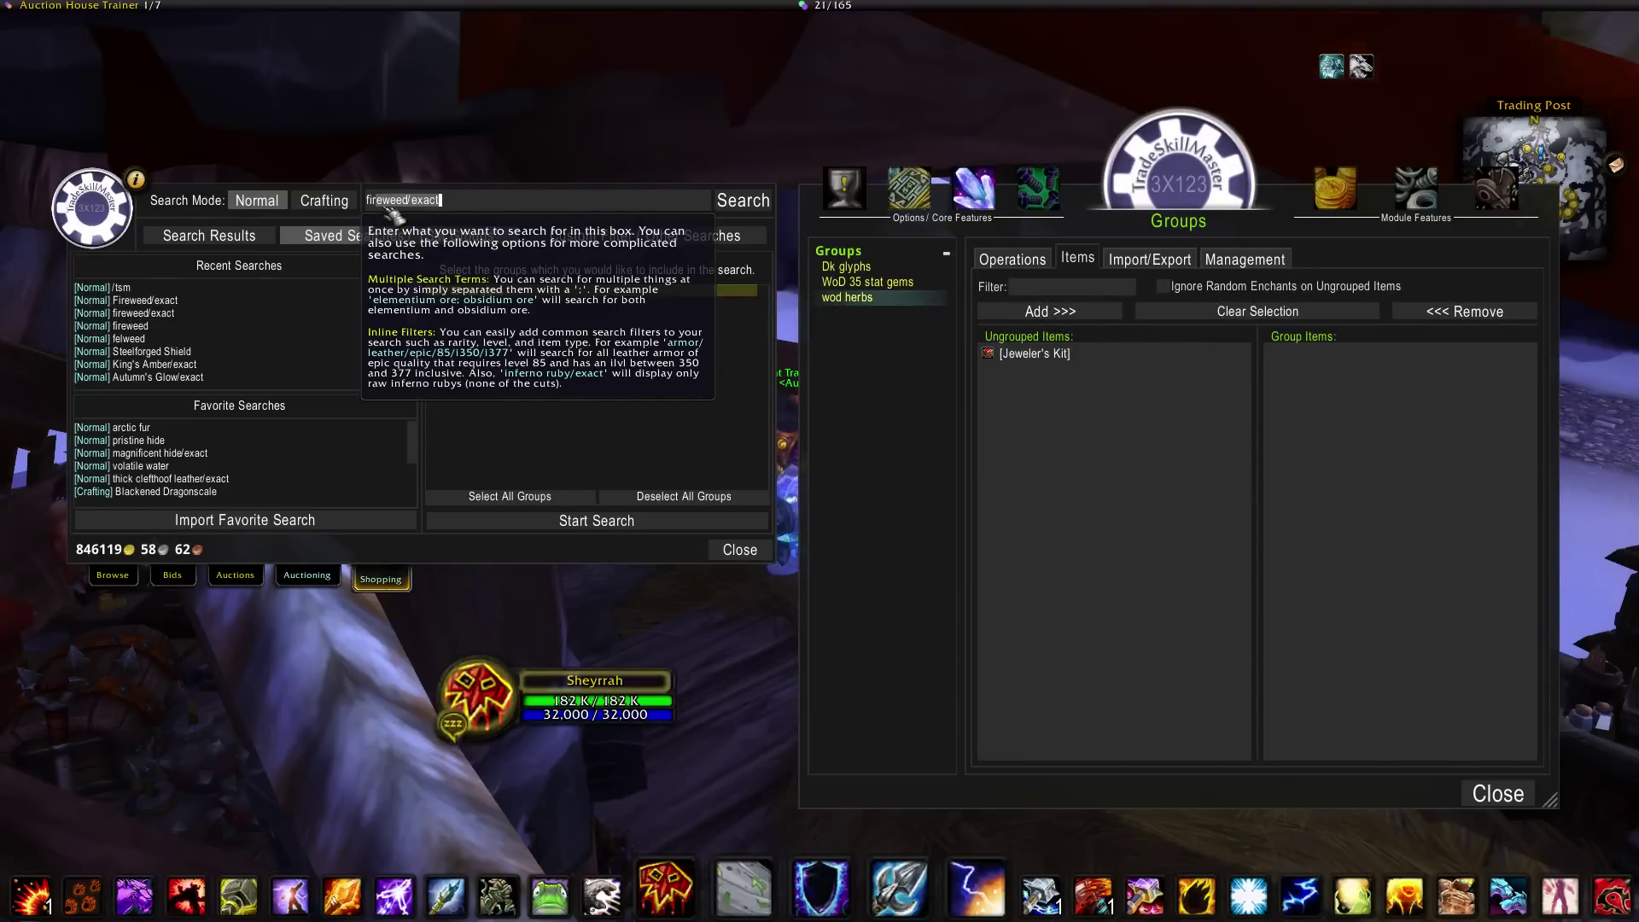
key("Return")
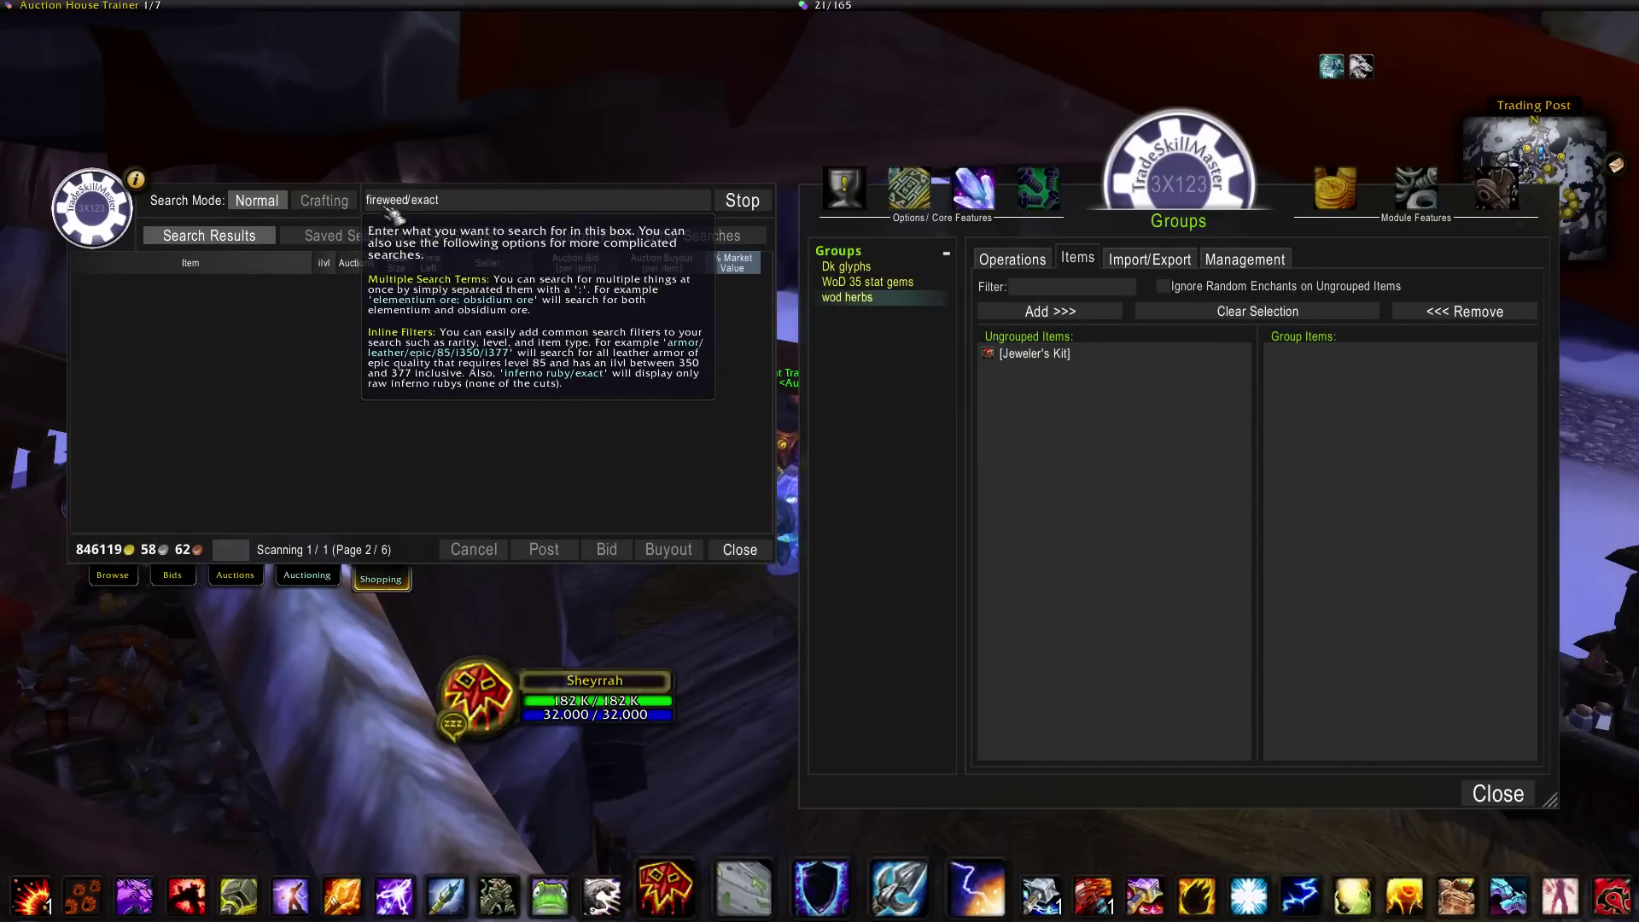
- Import the Fireweed item link into the 'wod herbs' group via Import String
left_click(1183, 267)
mouse_move(1045, 379)
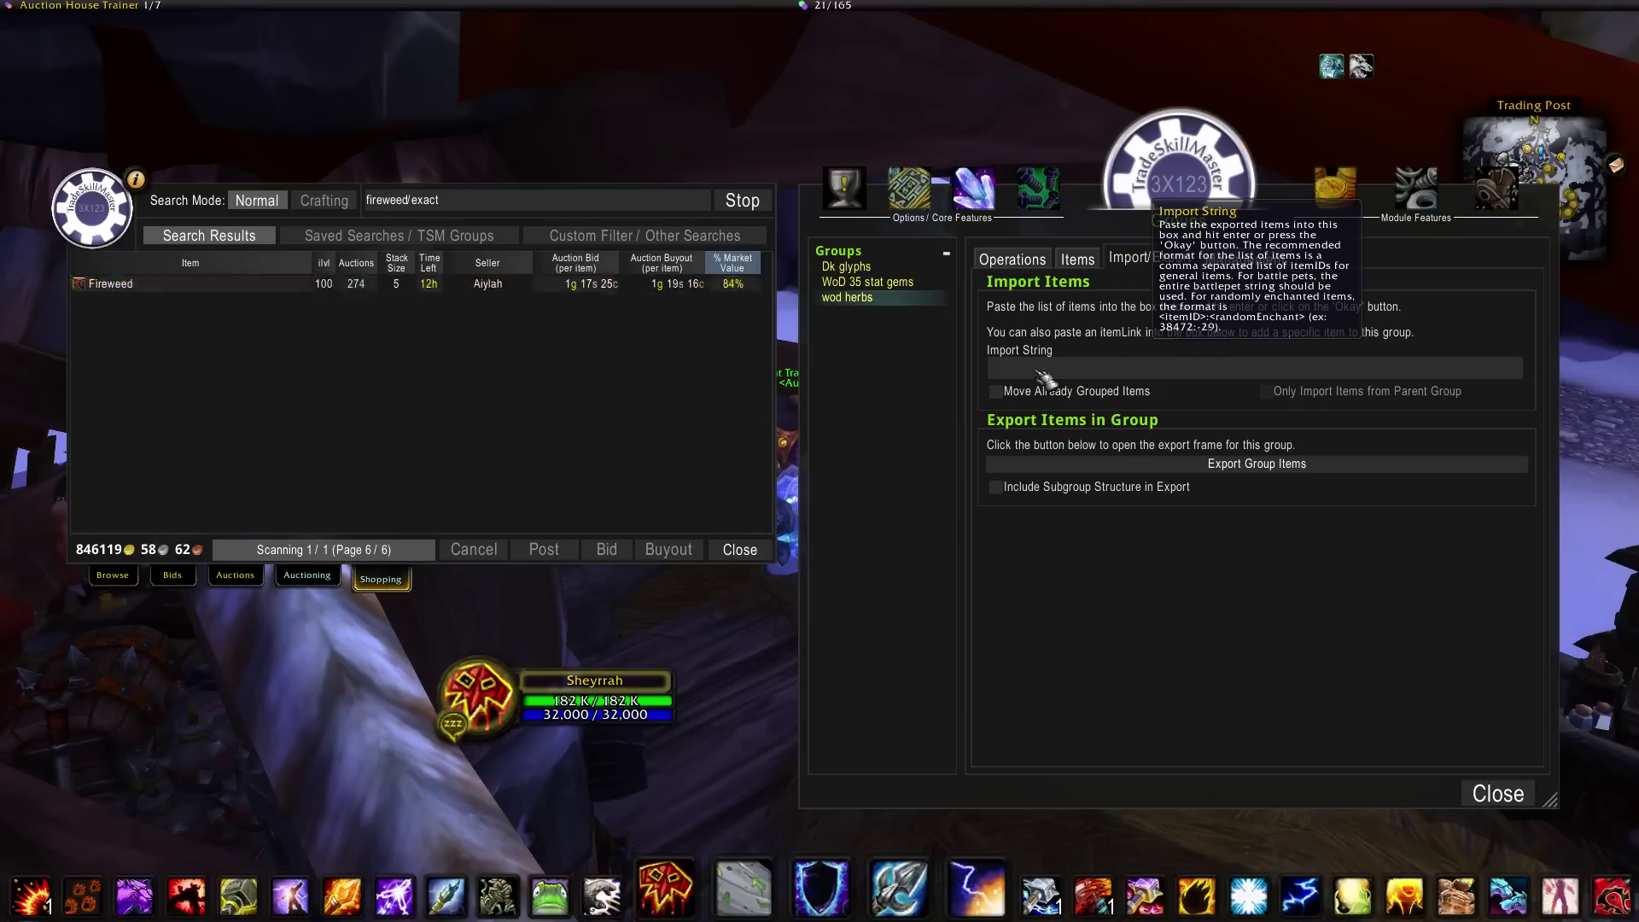
left_click(1047, 374)
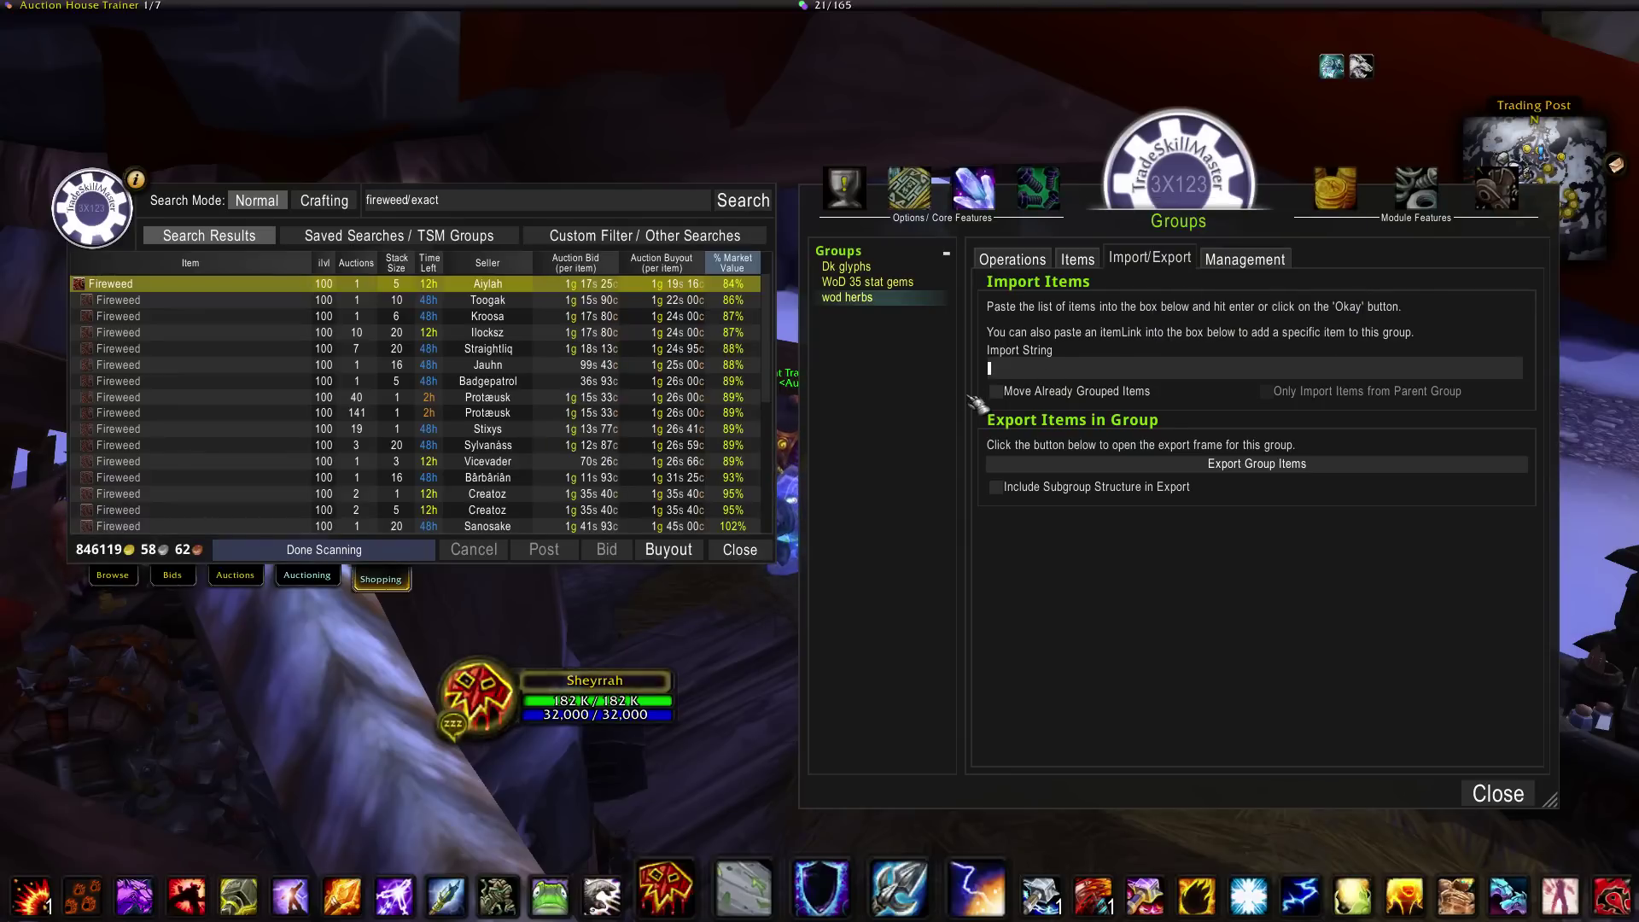
left_click(96, 294, "shift")
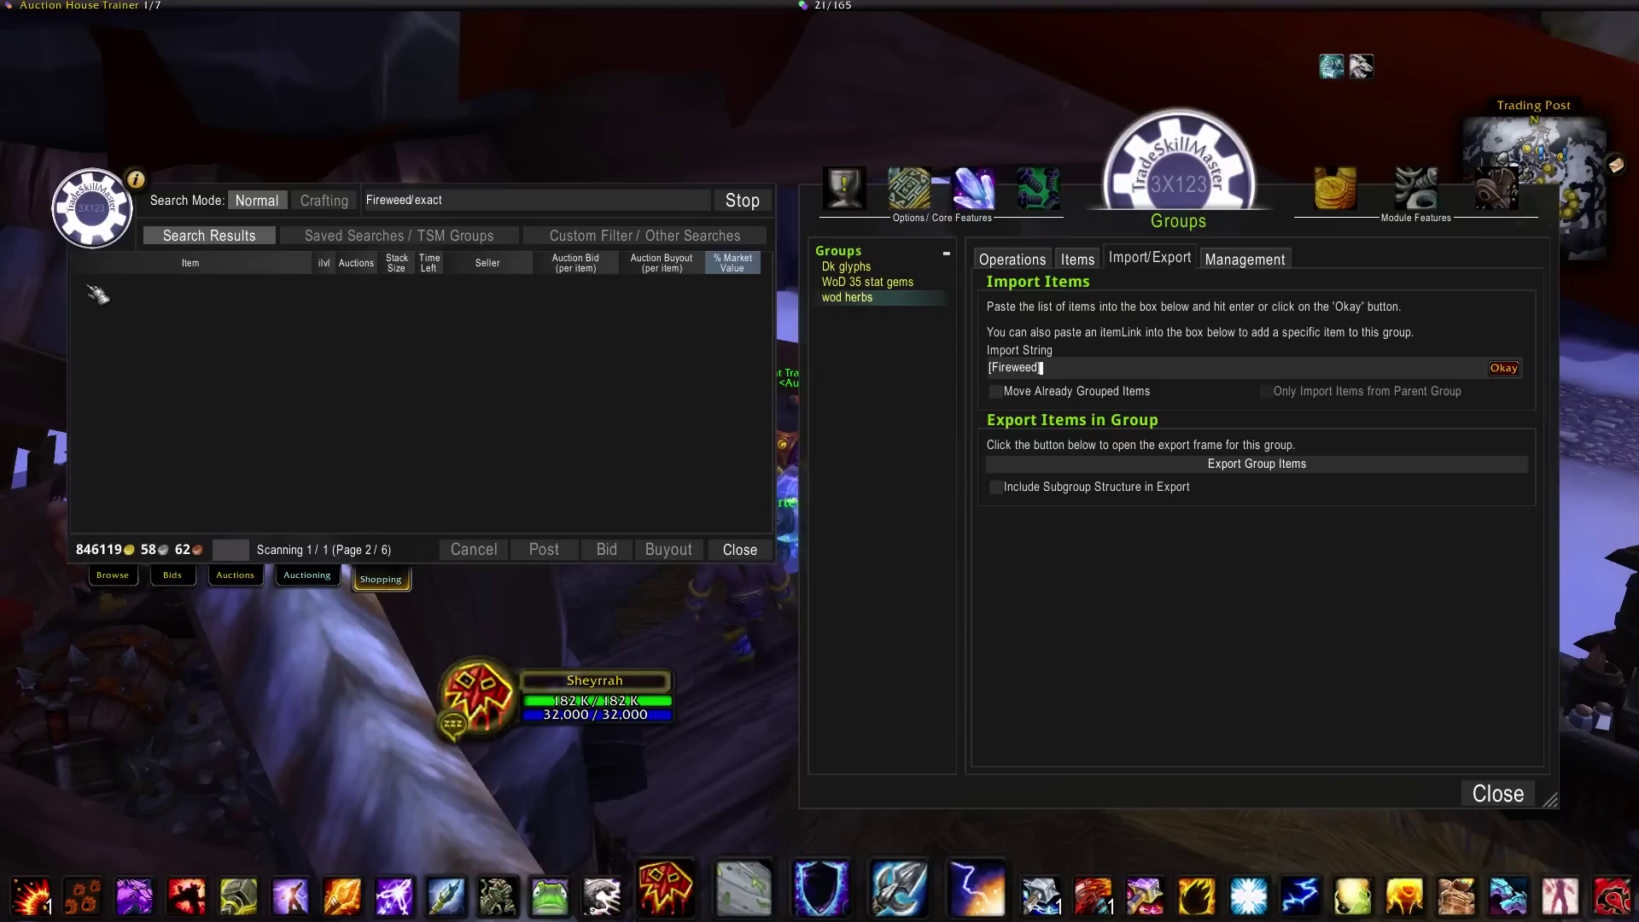
key("Return")
left_click(1336, 363)
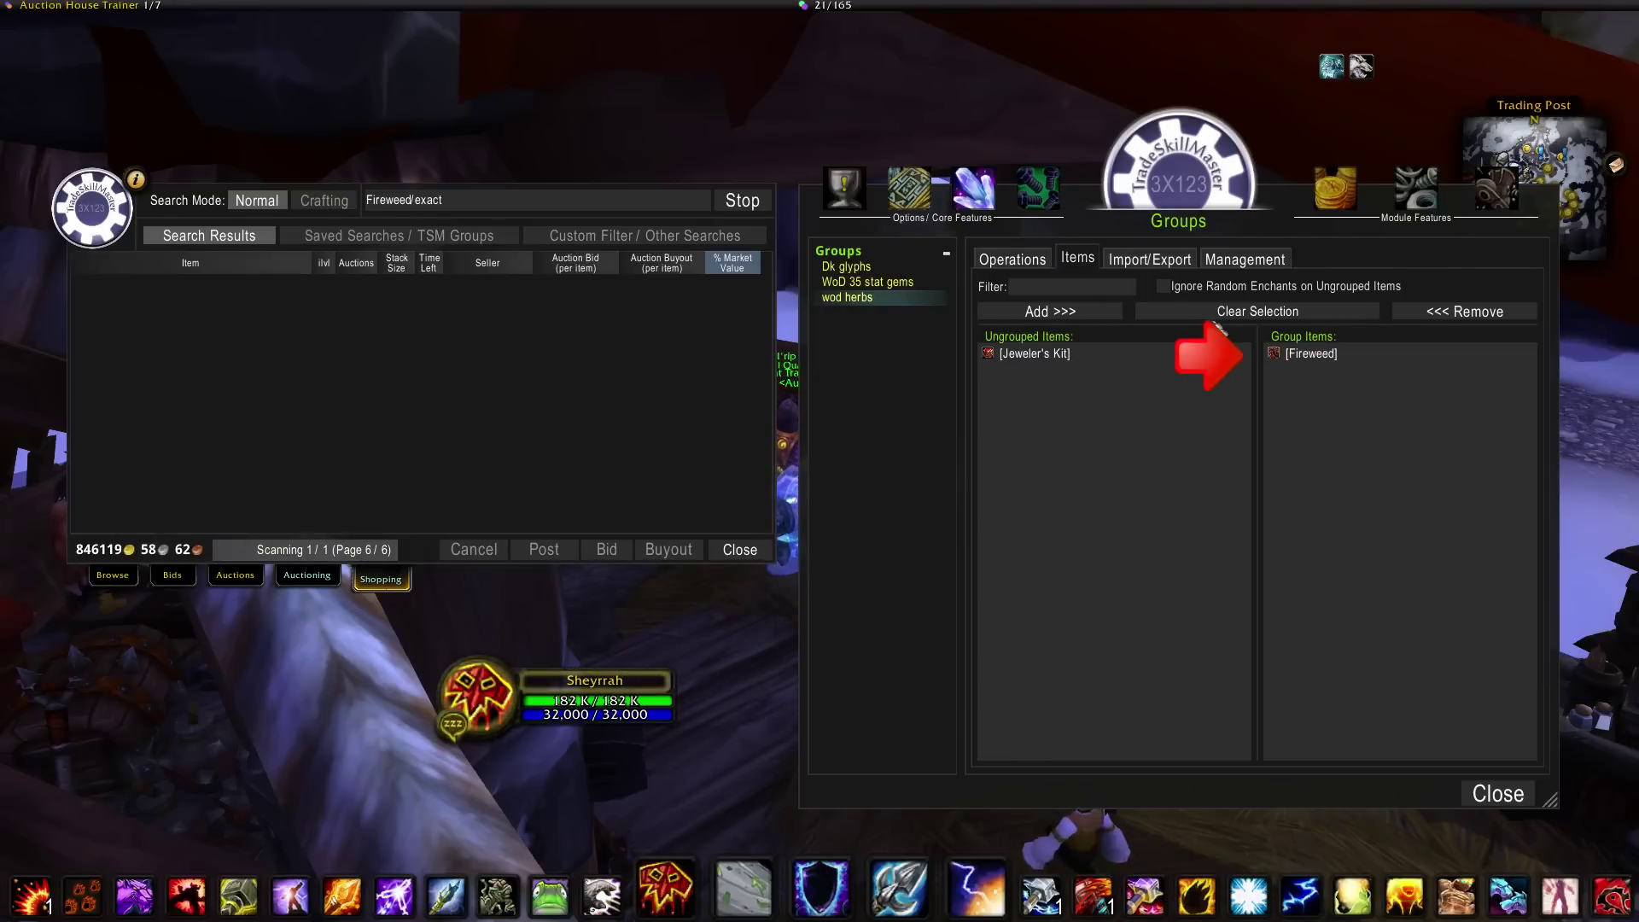
left_click(1178, 310)
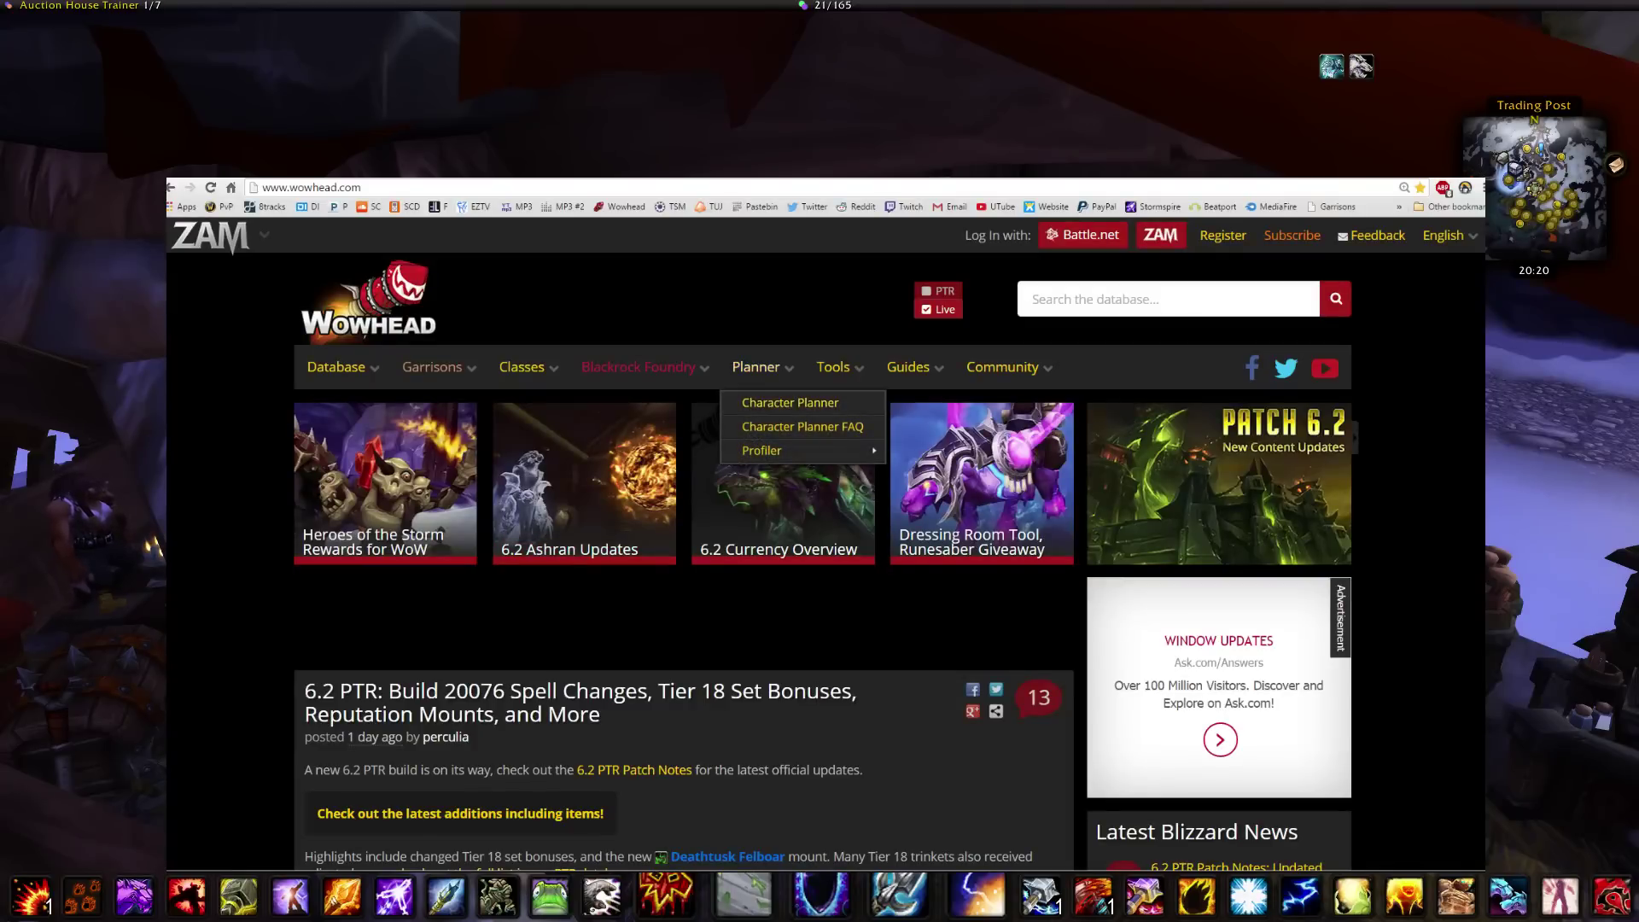
- Search Wowhead for 'frostweed' and open the Frostweed item page (item ID 109124)
left_click(1183, 307)
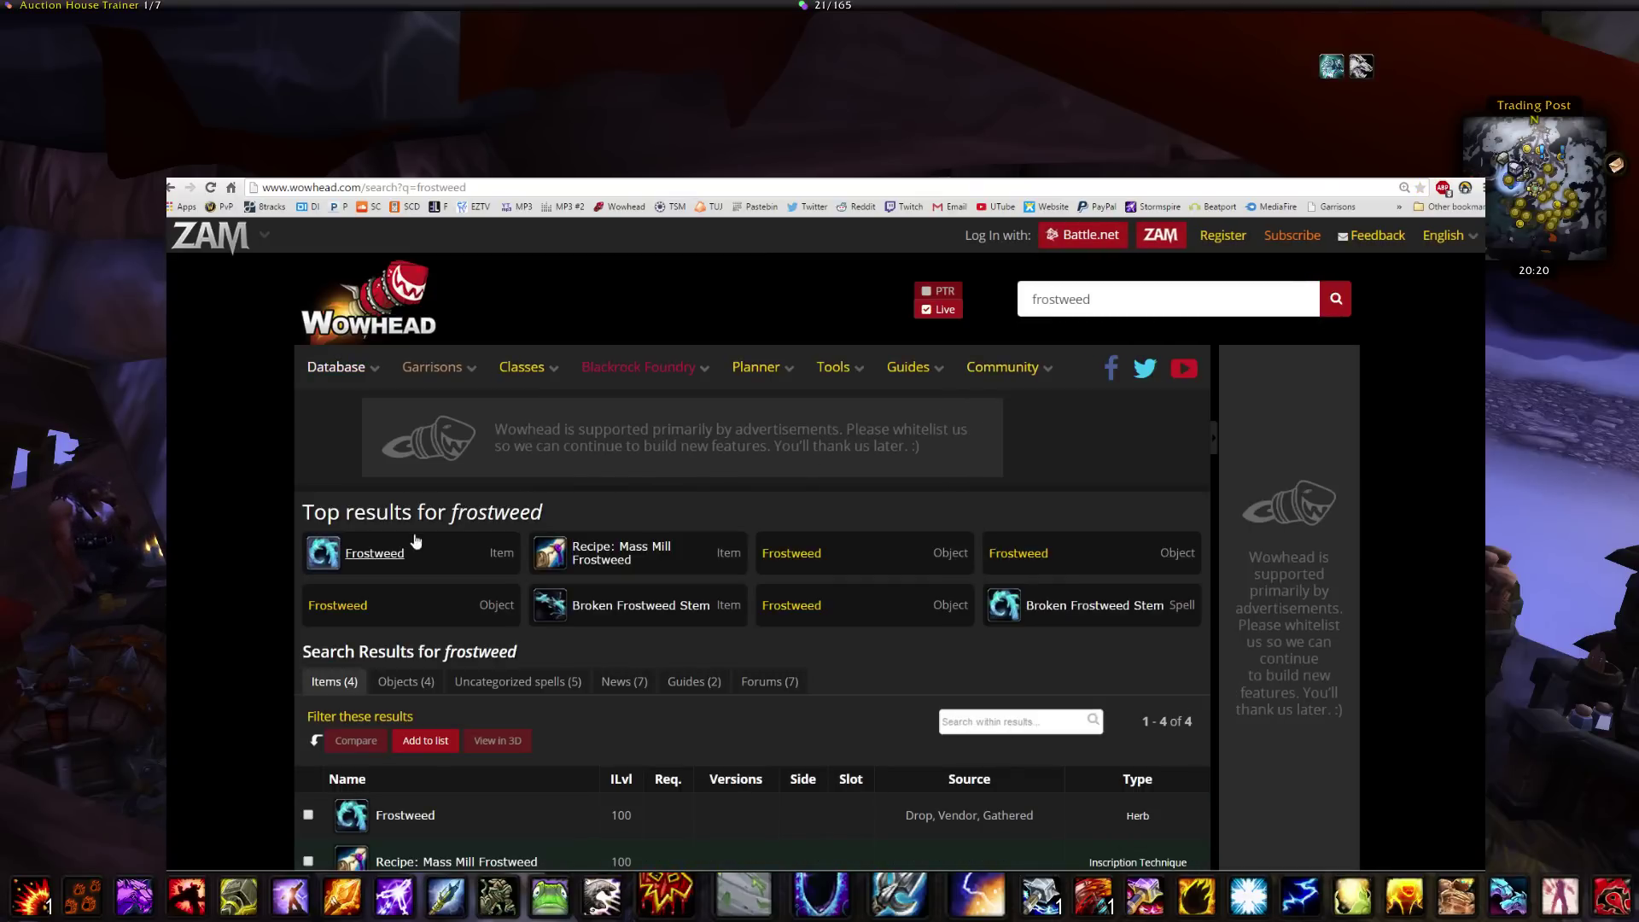
left_click(367, 552)
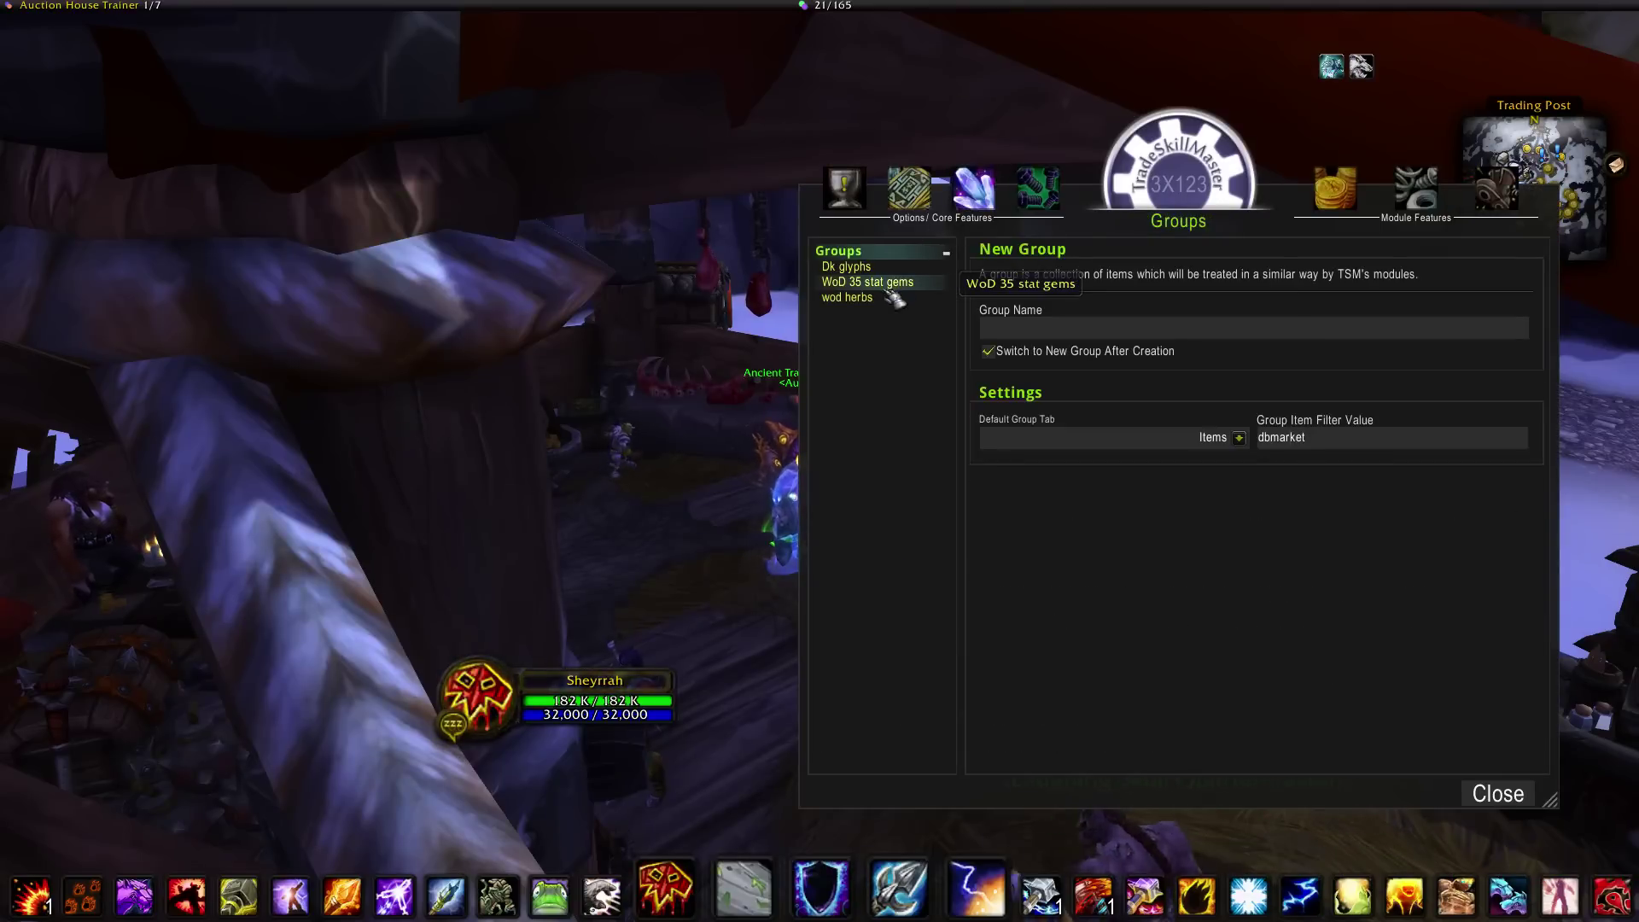
- Import Frostweed by pasting item ID 109124 into the 'wod herbs' group's Import String
left_click(888, 300)
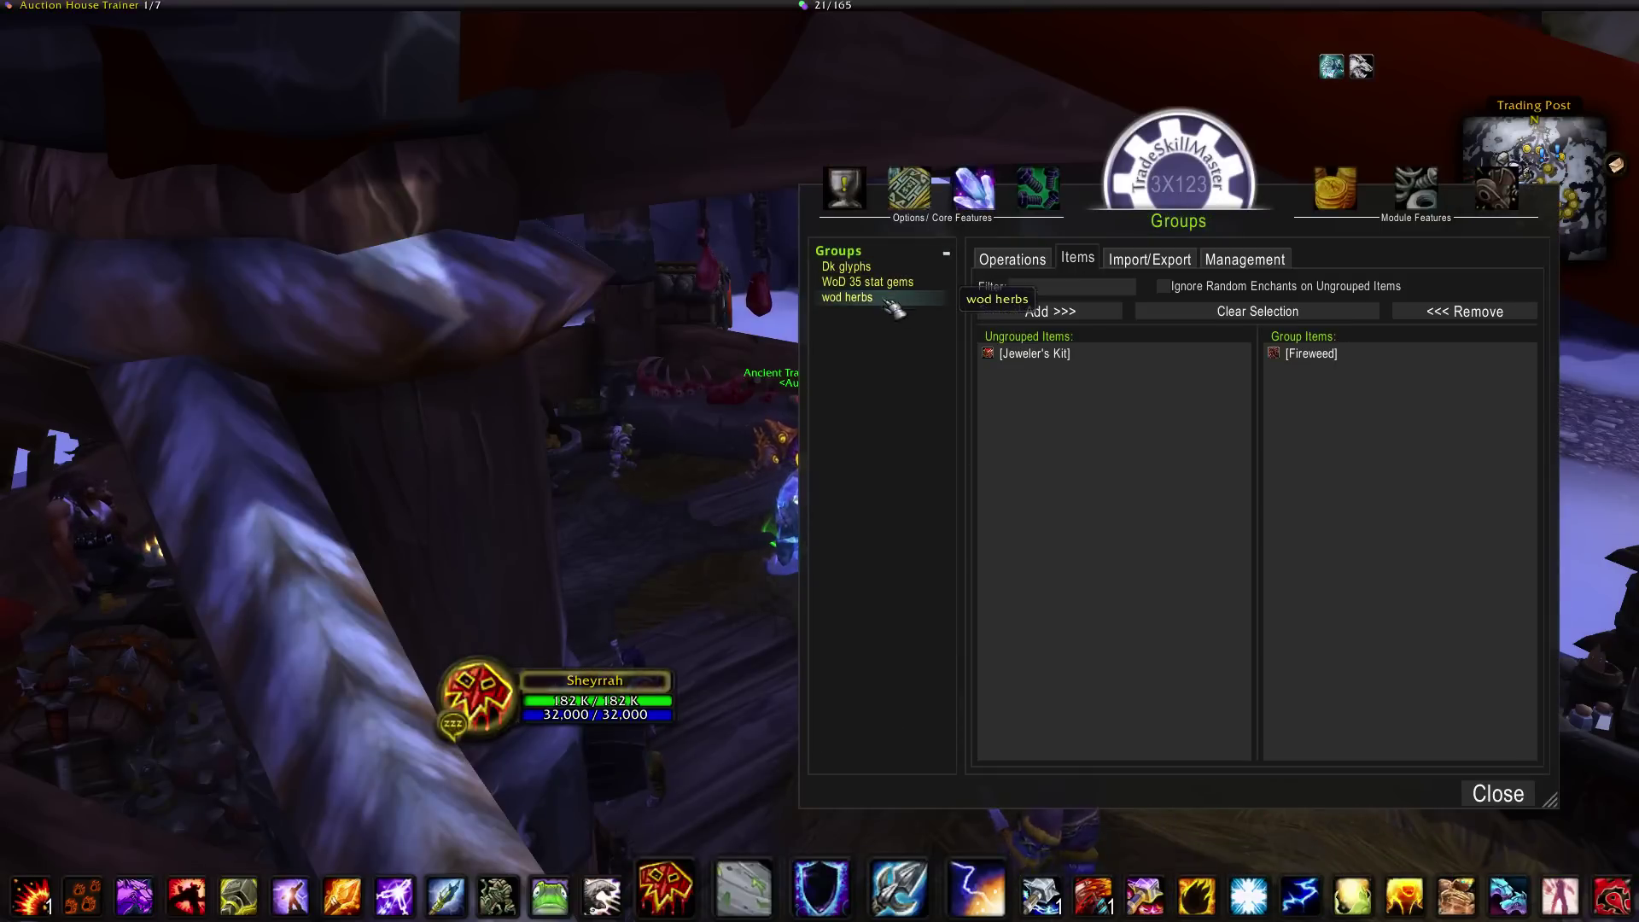
left_click(1144, 259)
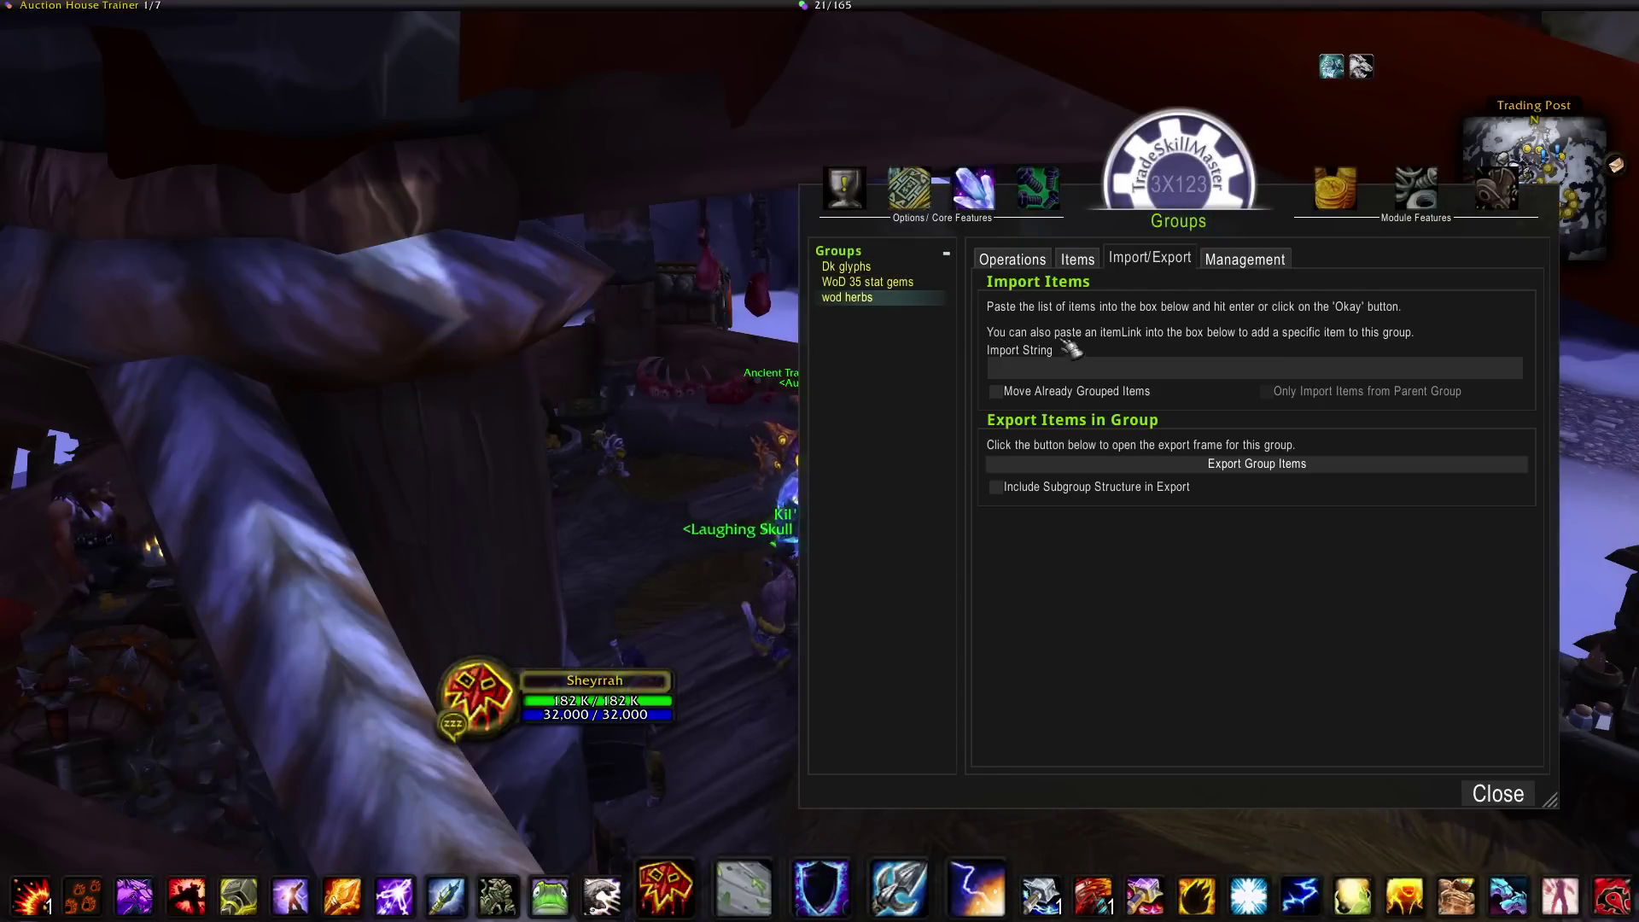
left_click(1153, 368)
key("ctrl+v")
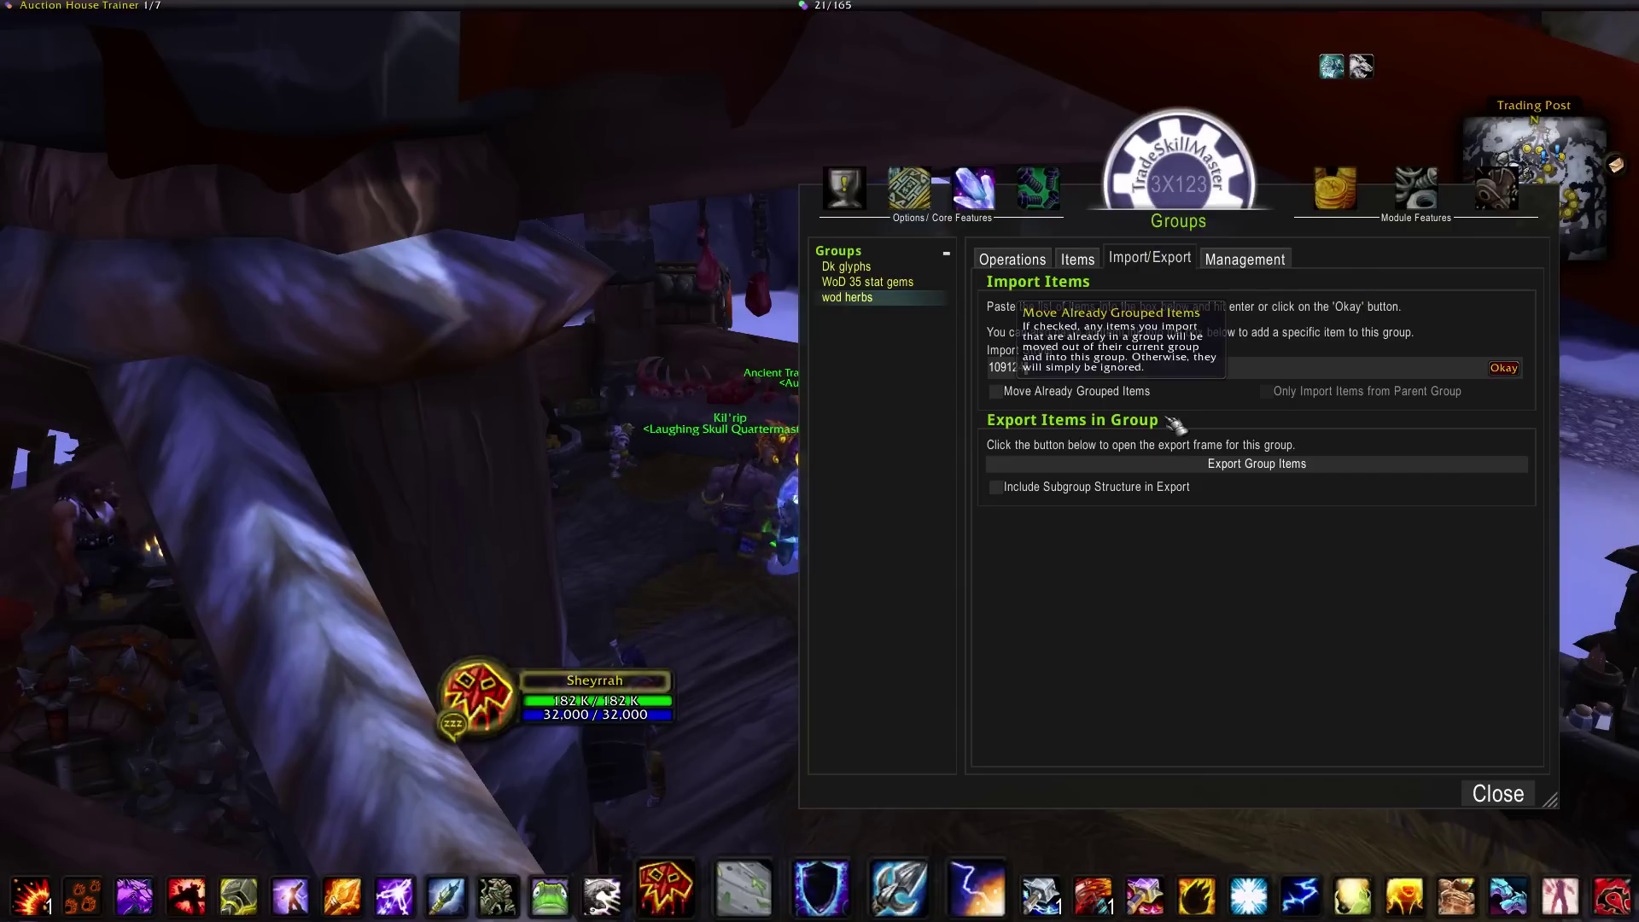
key("Return")
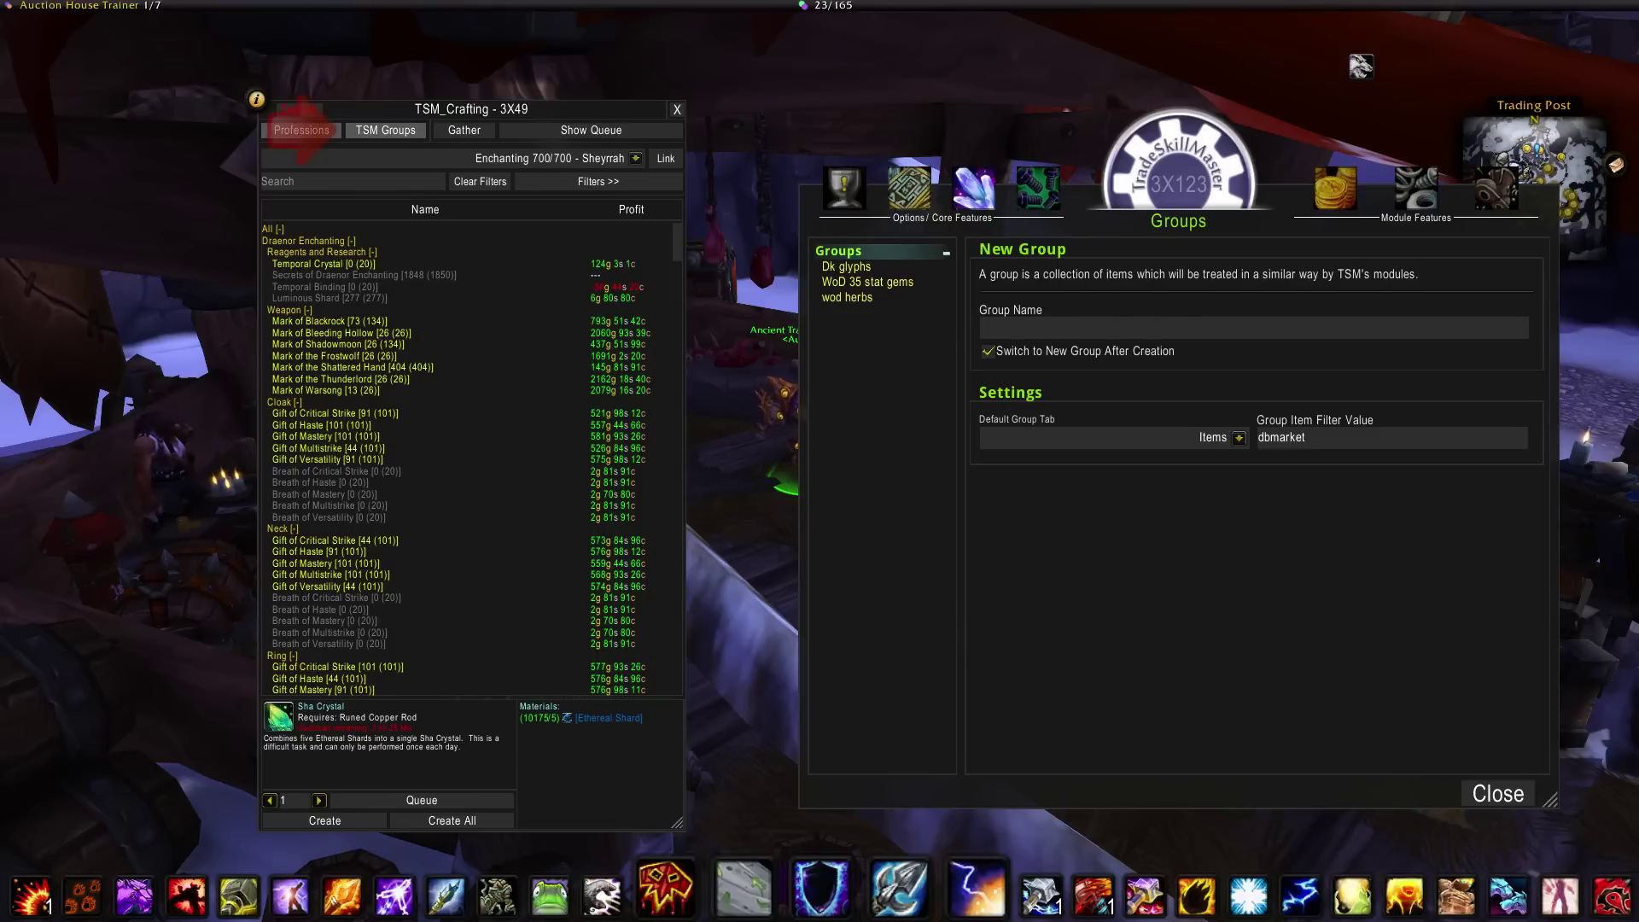
- Create the Professions > Enchanting groups and browse the Enchanting group's items, such as Dream Shard
left_click(386, 130)
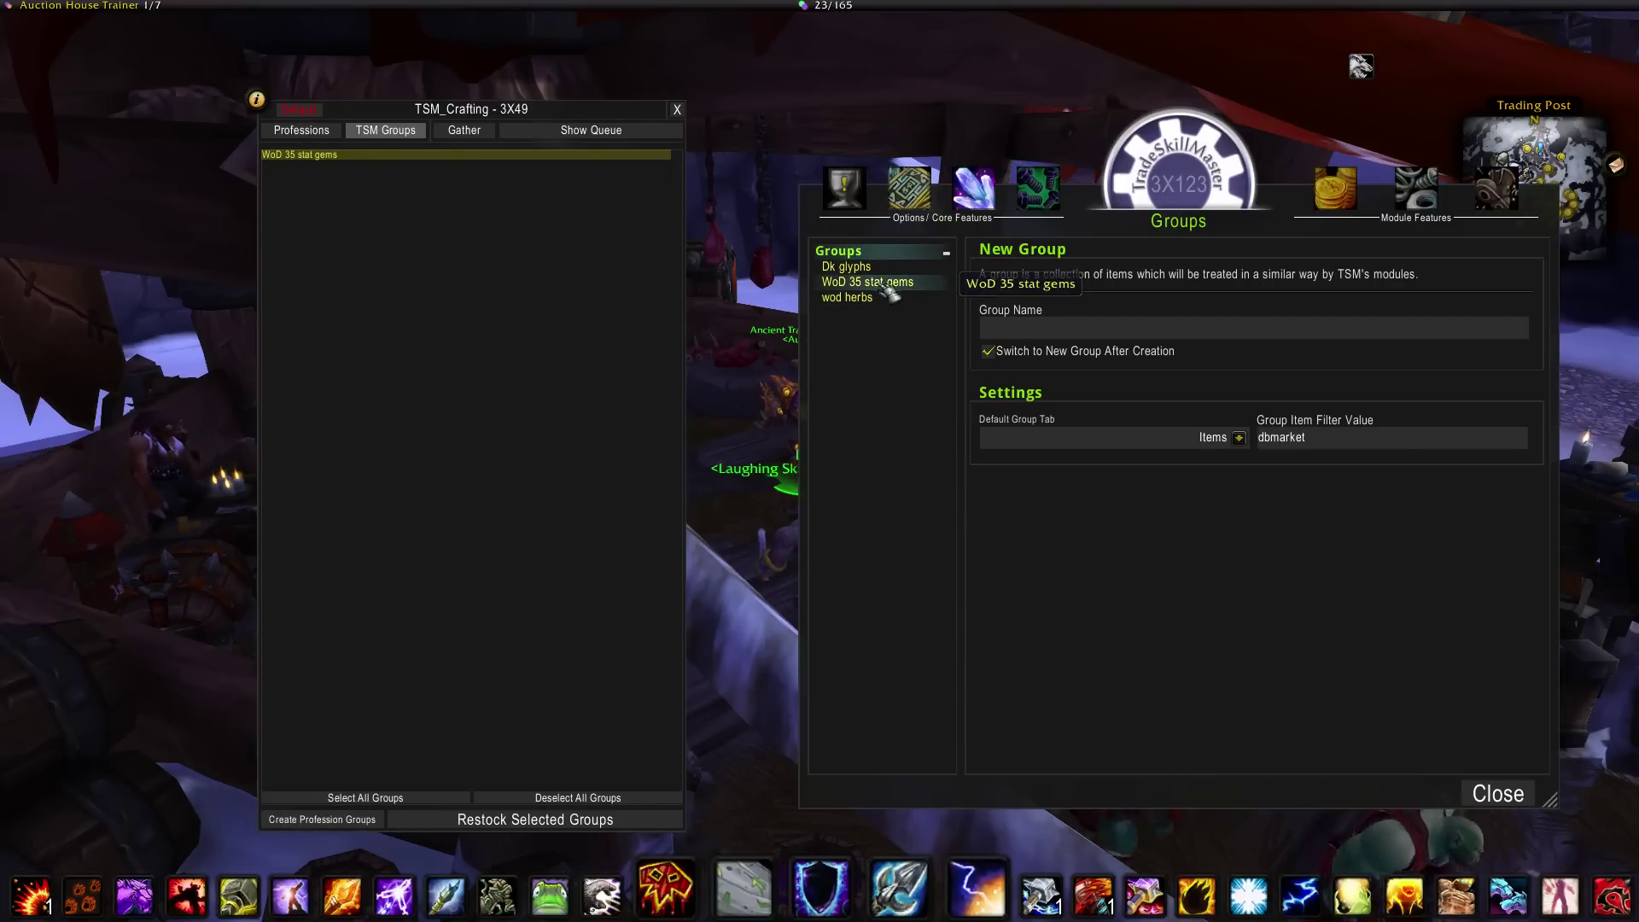
left_click(352, 821)
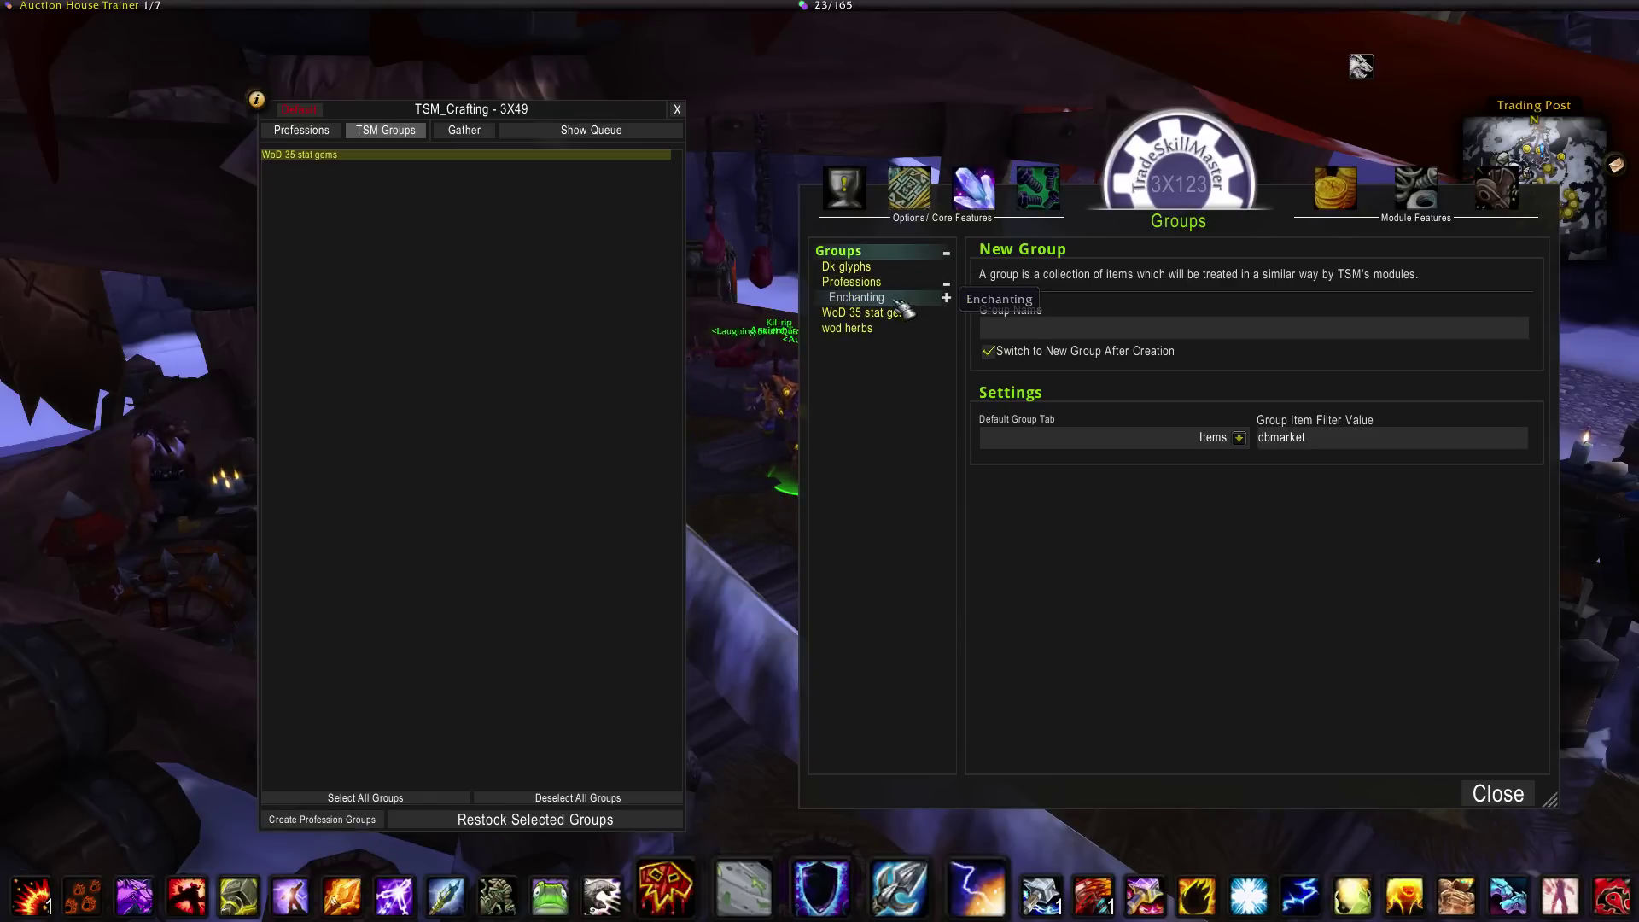
left_click(859, 301)
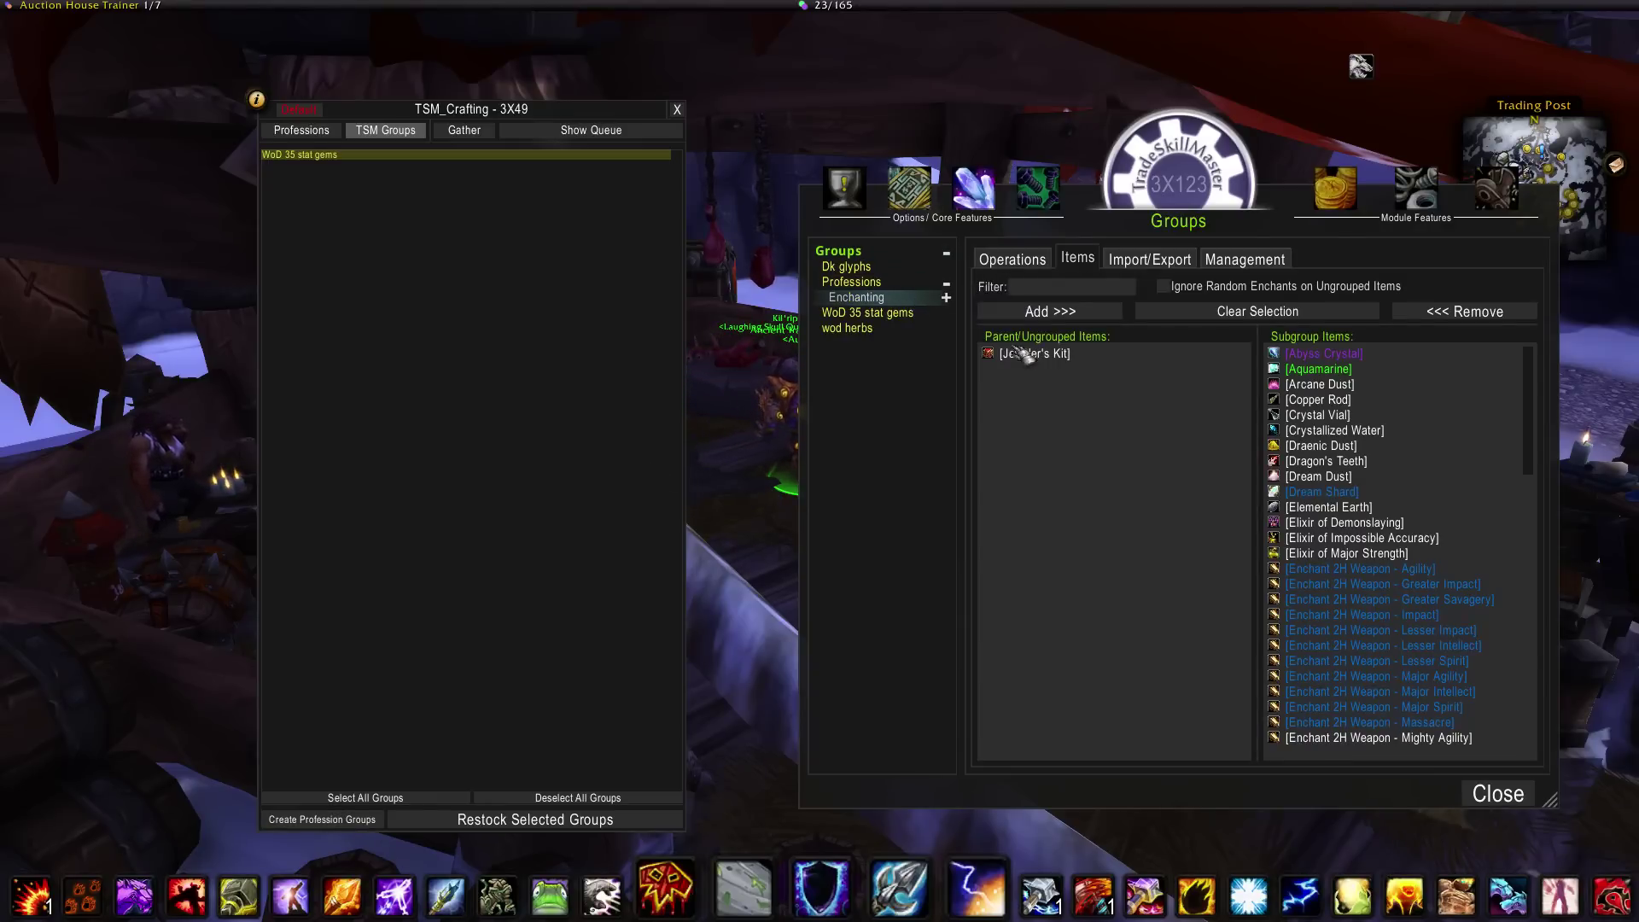
left_click(1332, 494)
scroll(1332, 500, "down", 15)
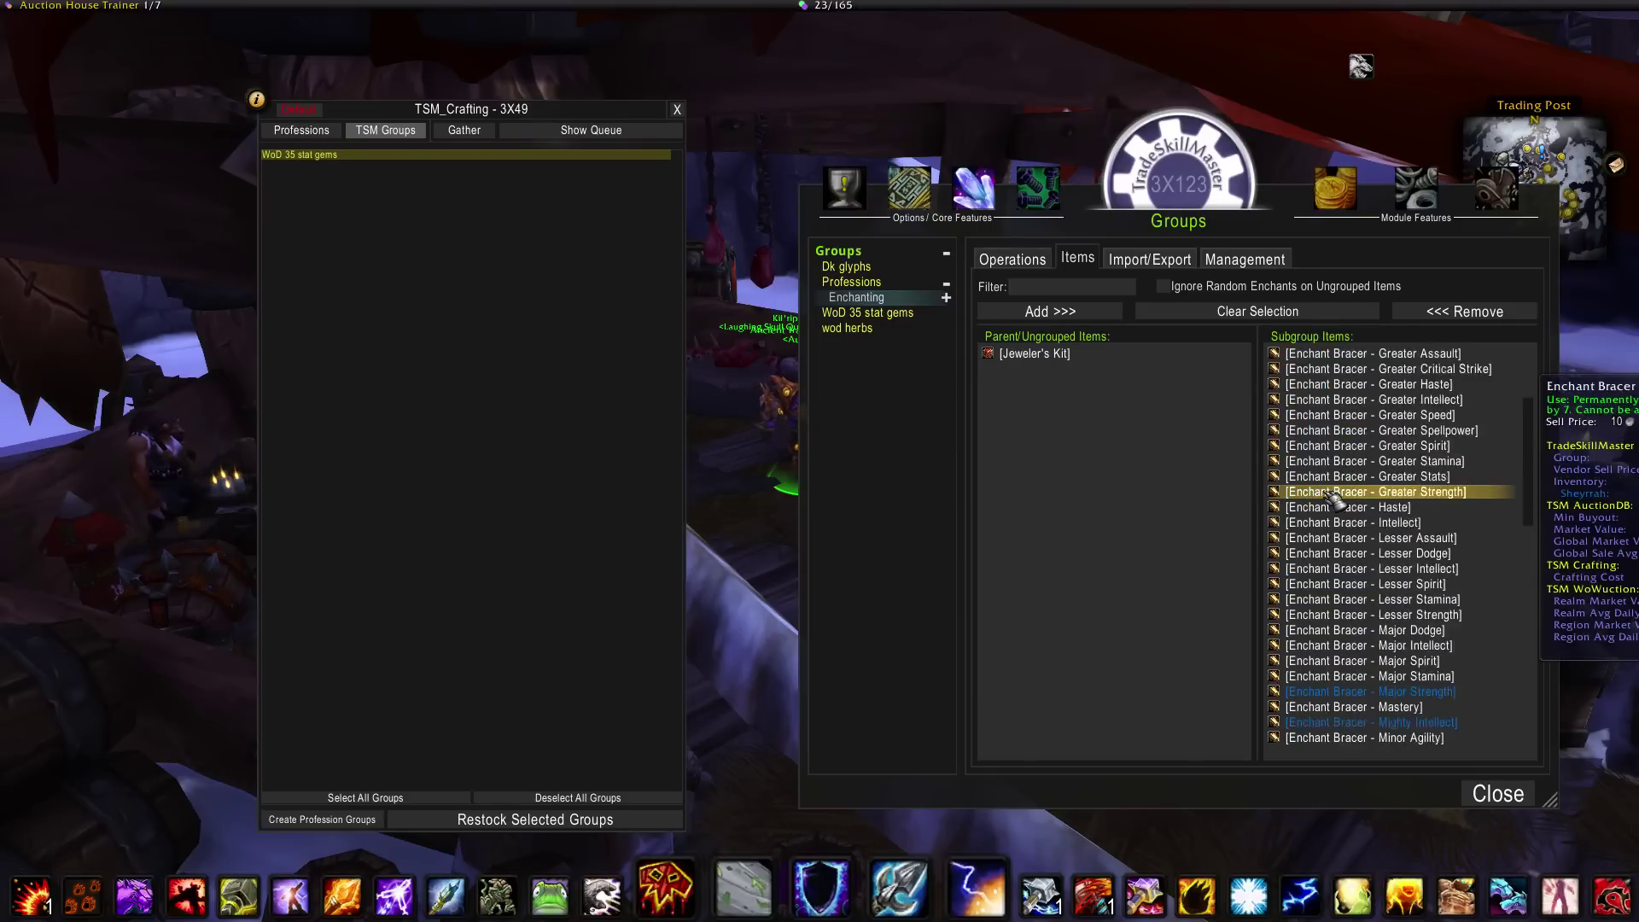
scroll(1334, 500, "down", 15)
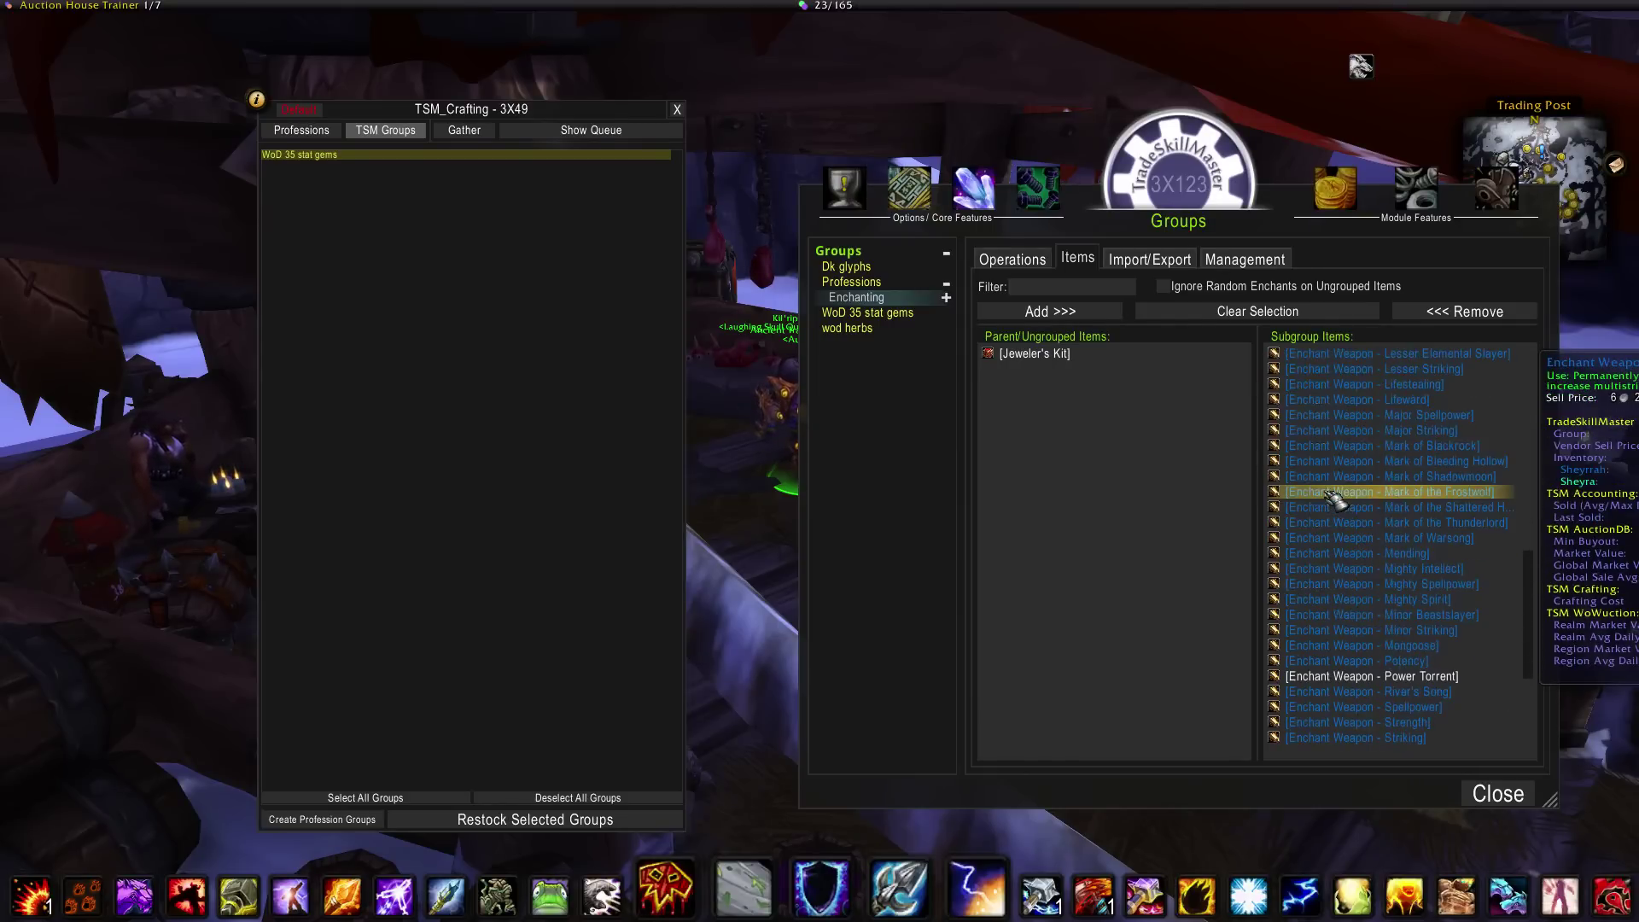
scroll(1334, 499, "down", 10)
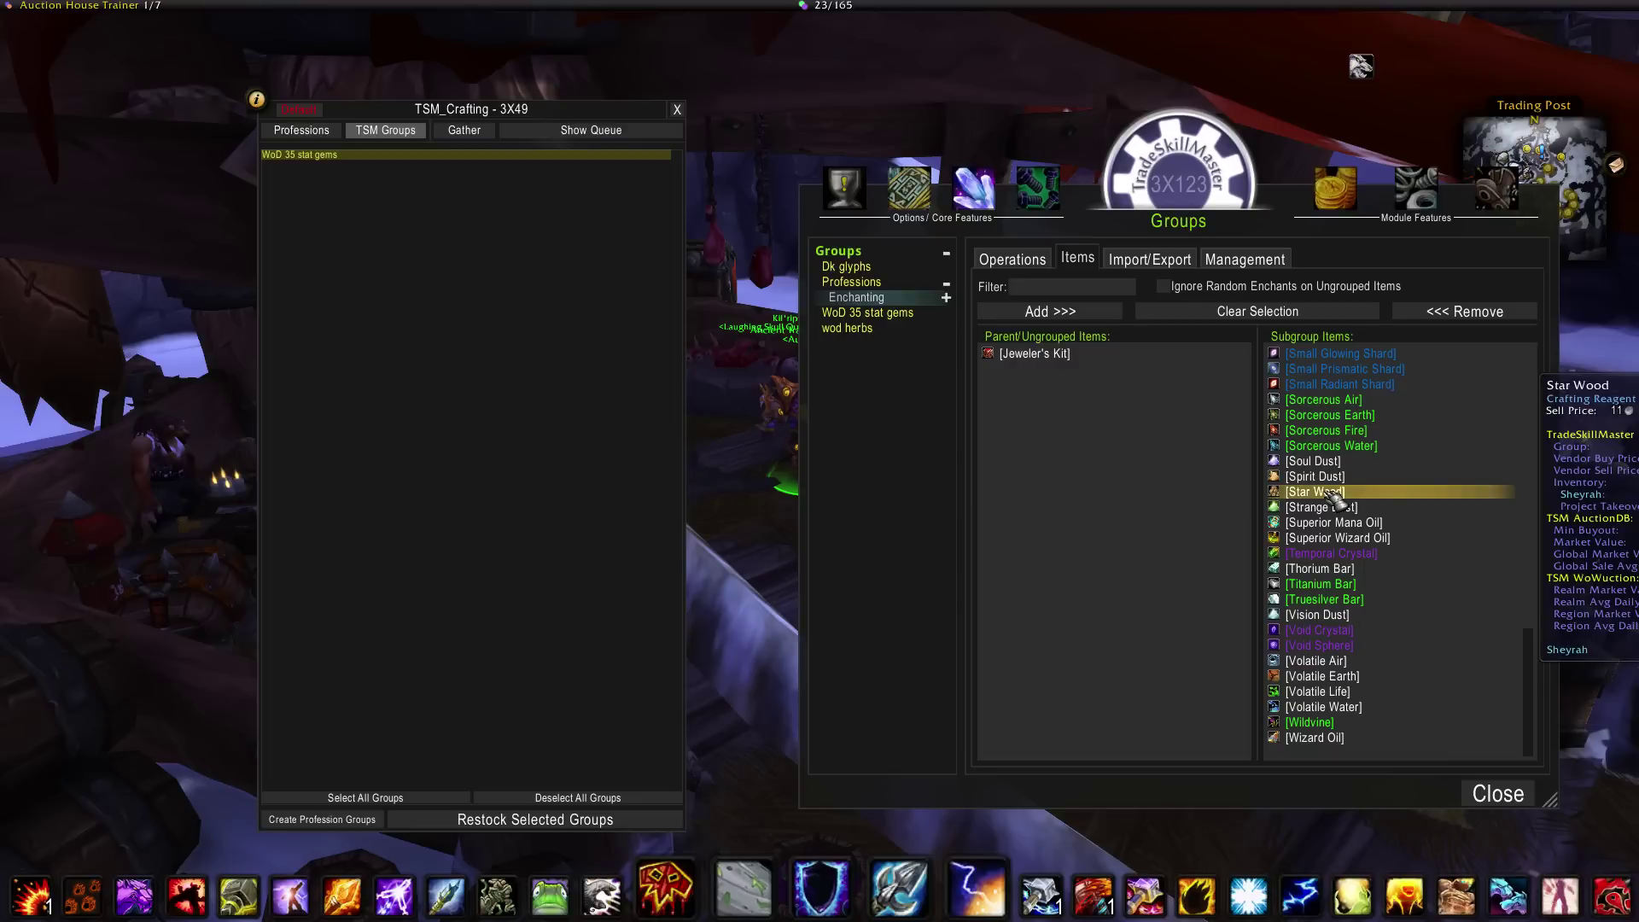
scroll(1360, 509, "up", 20)
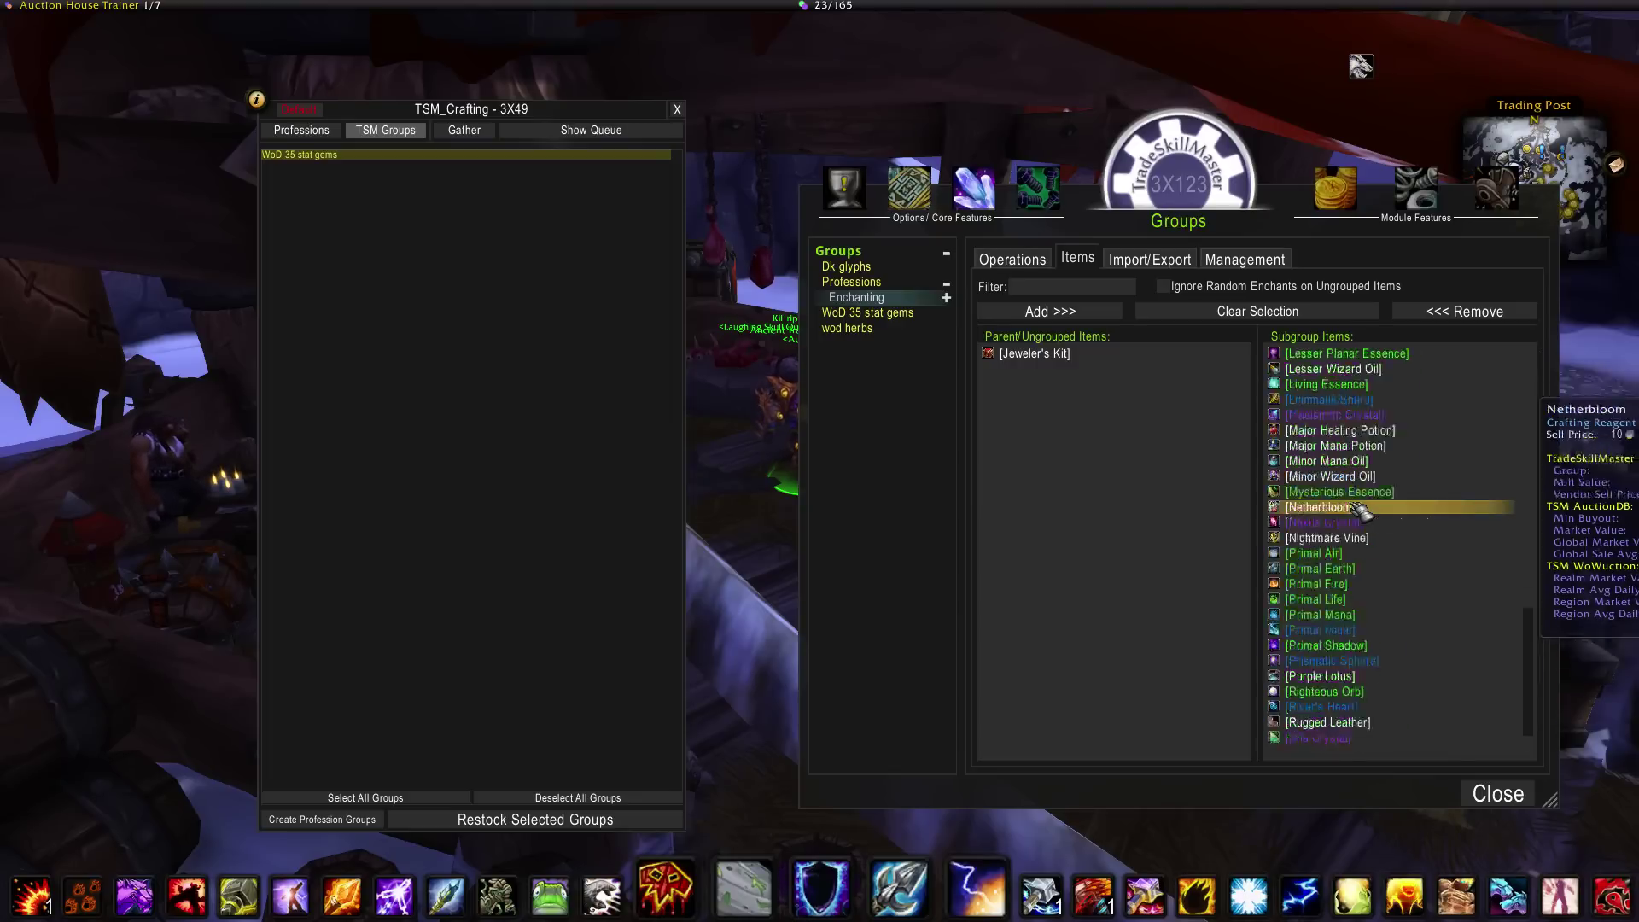
scroll(1360, 509, "up", 20)
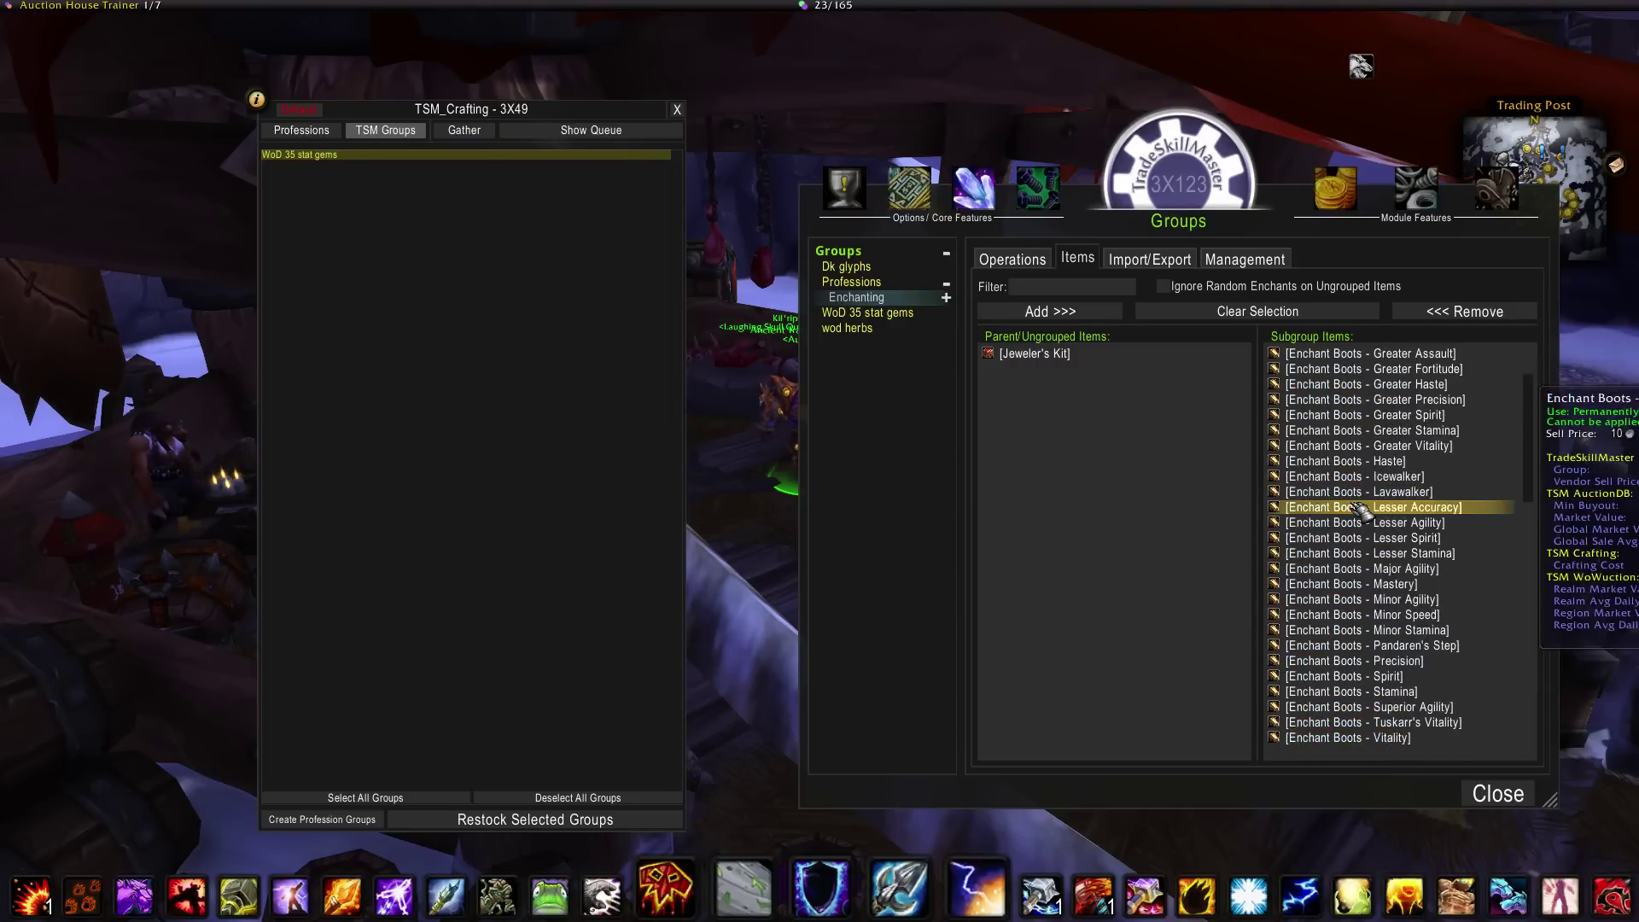
scroll(1360, 509, "down", 15)
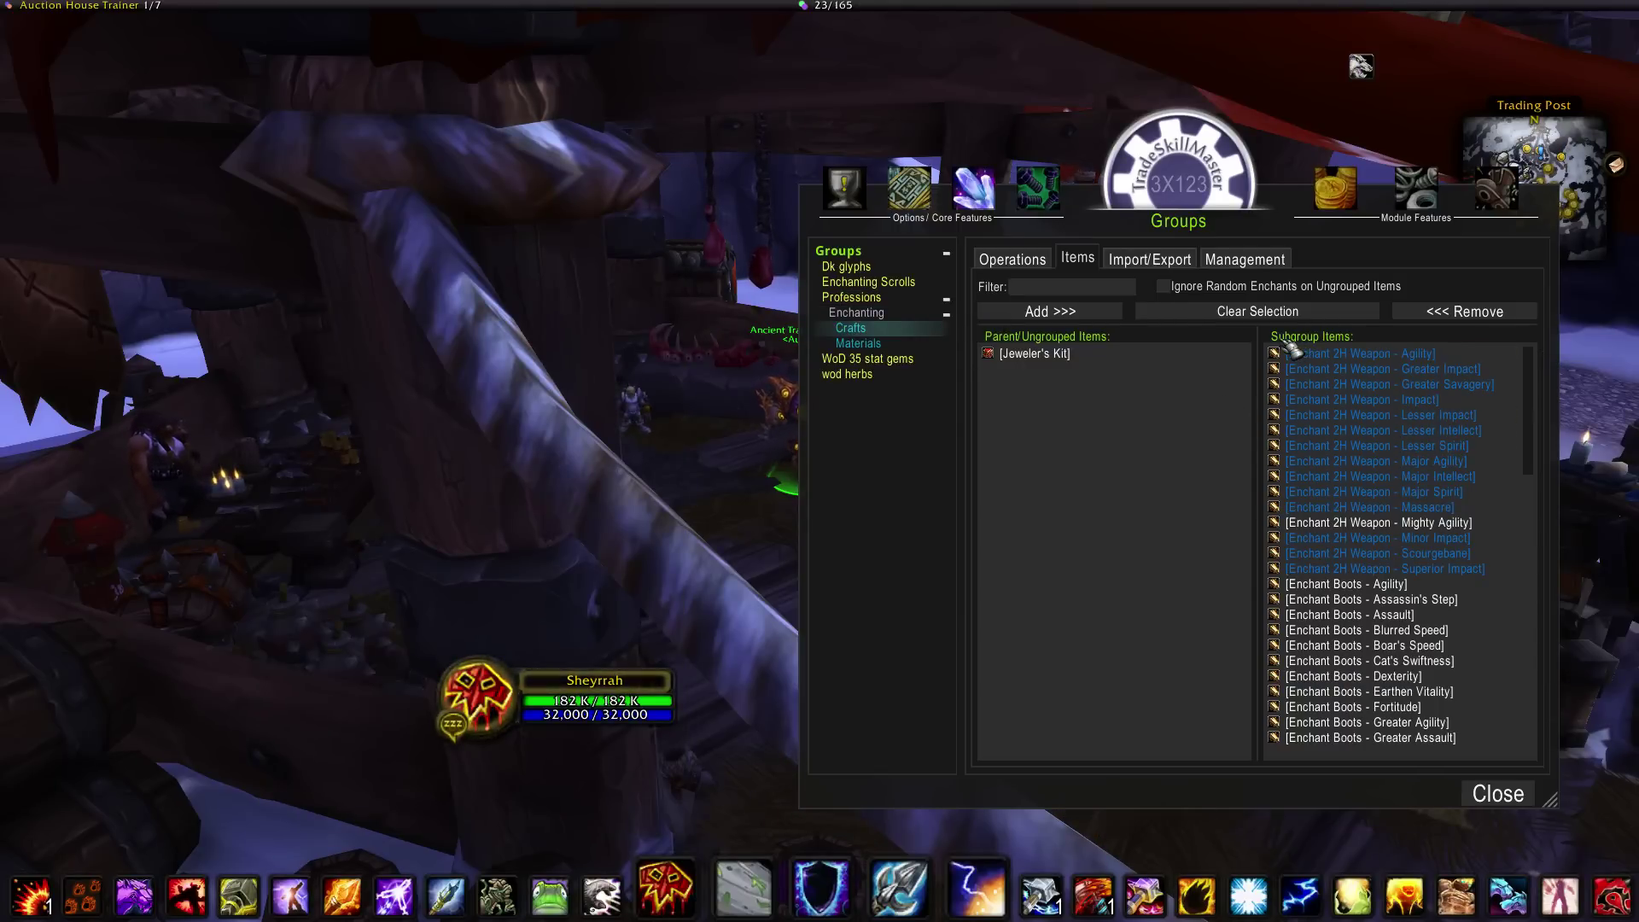
- Move the Crafts group under Enchanting Scrolls as its new parent
left_click(1262, 268)
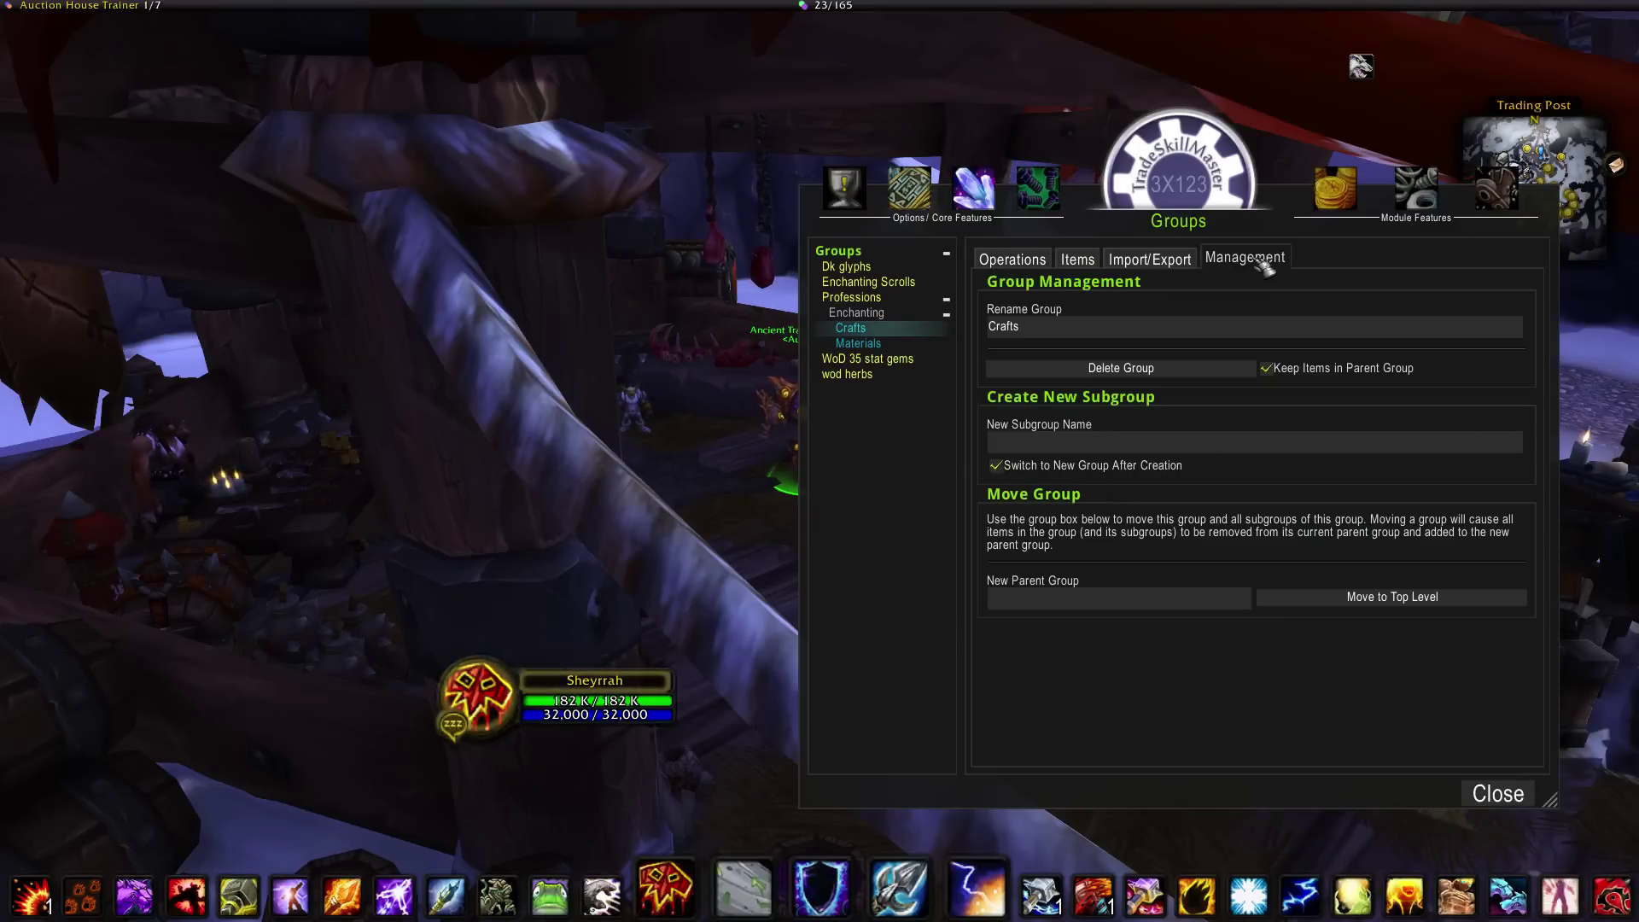
left_click(1073, 608)
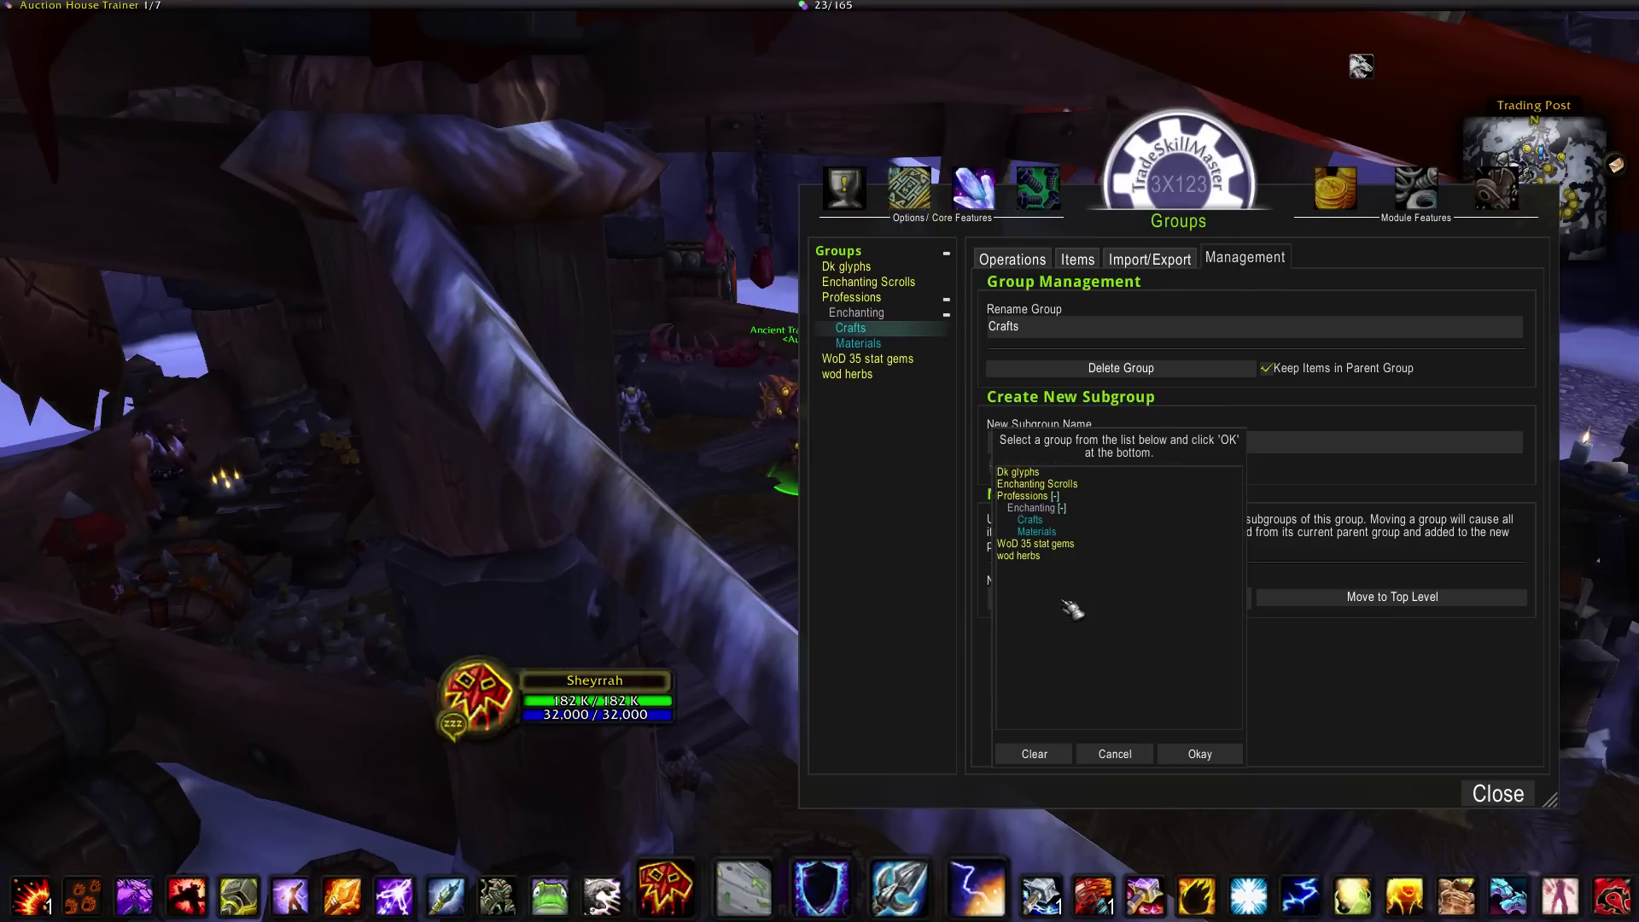
left_click(1038, 484)
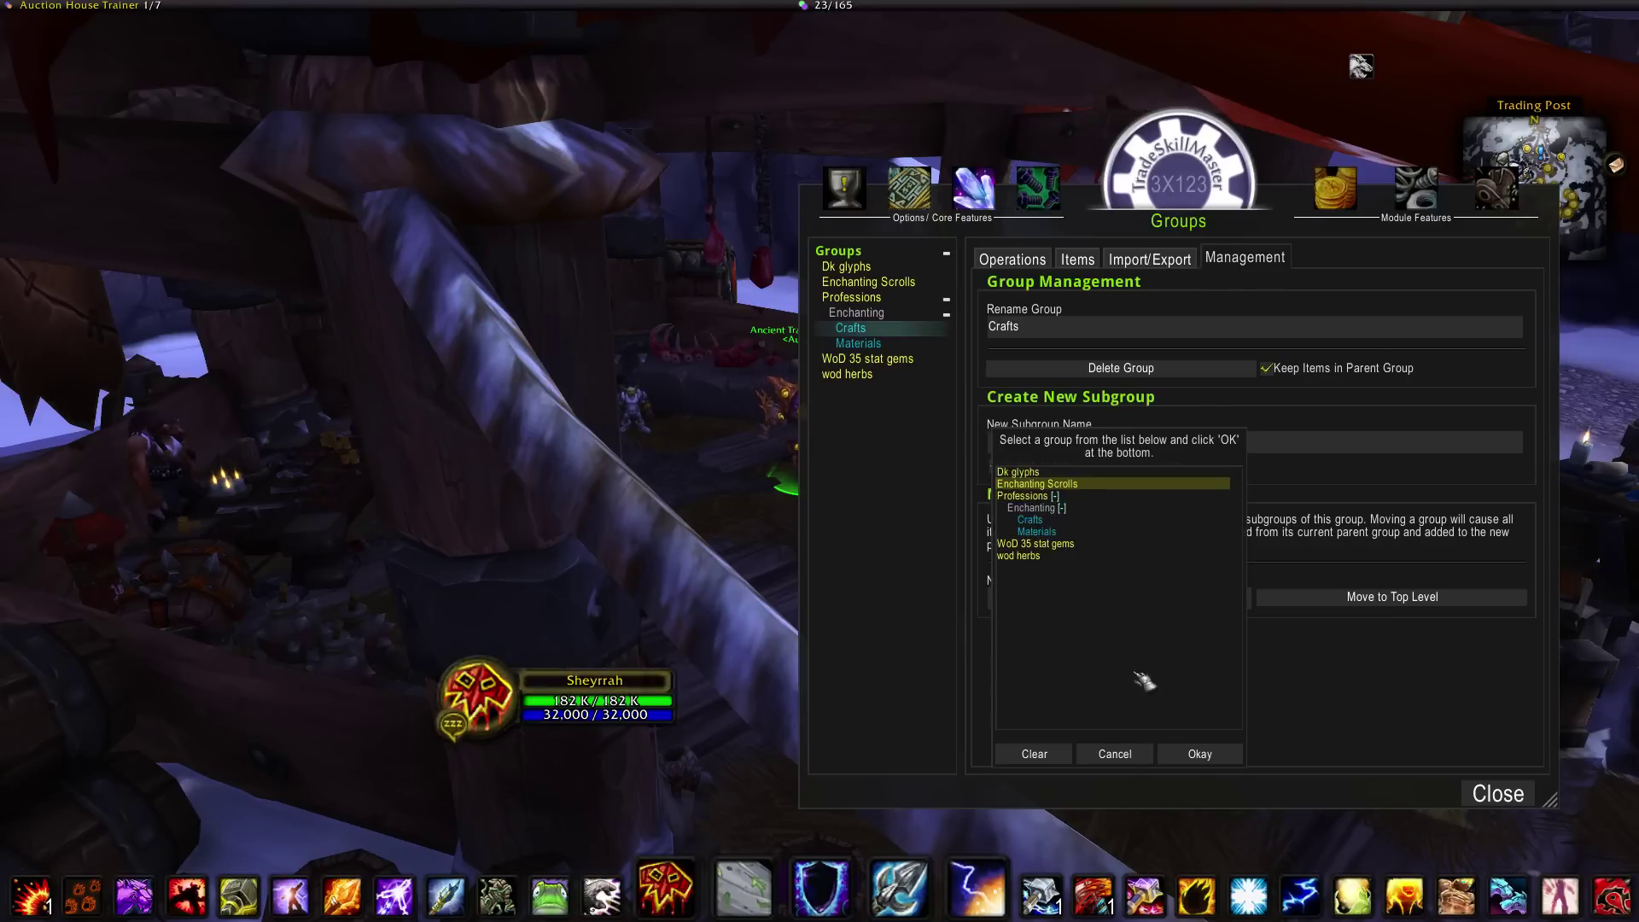
left_click(1198, 756)
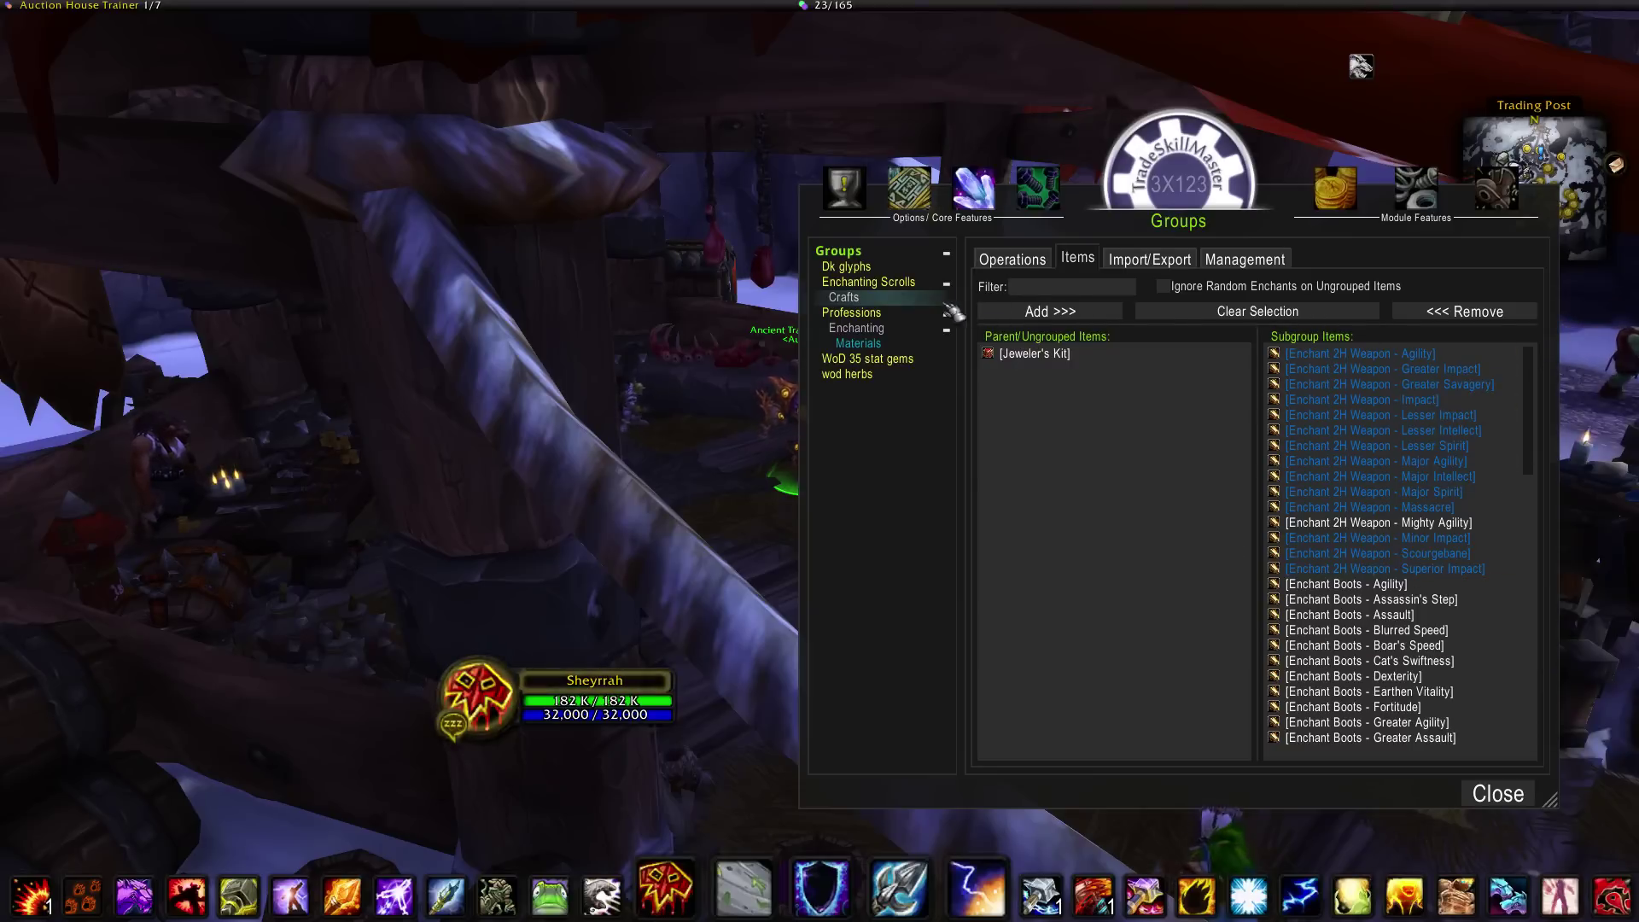
- Delete the Professions group, then view the Crafts group's items
left_click(896, 314)
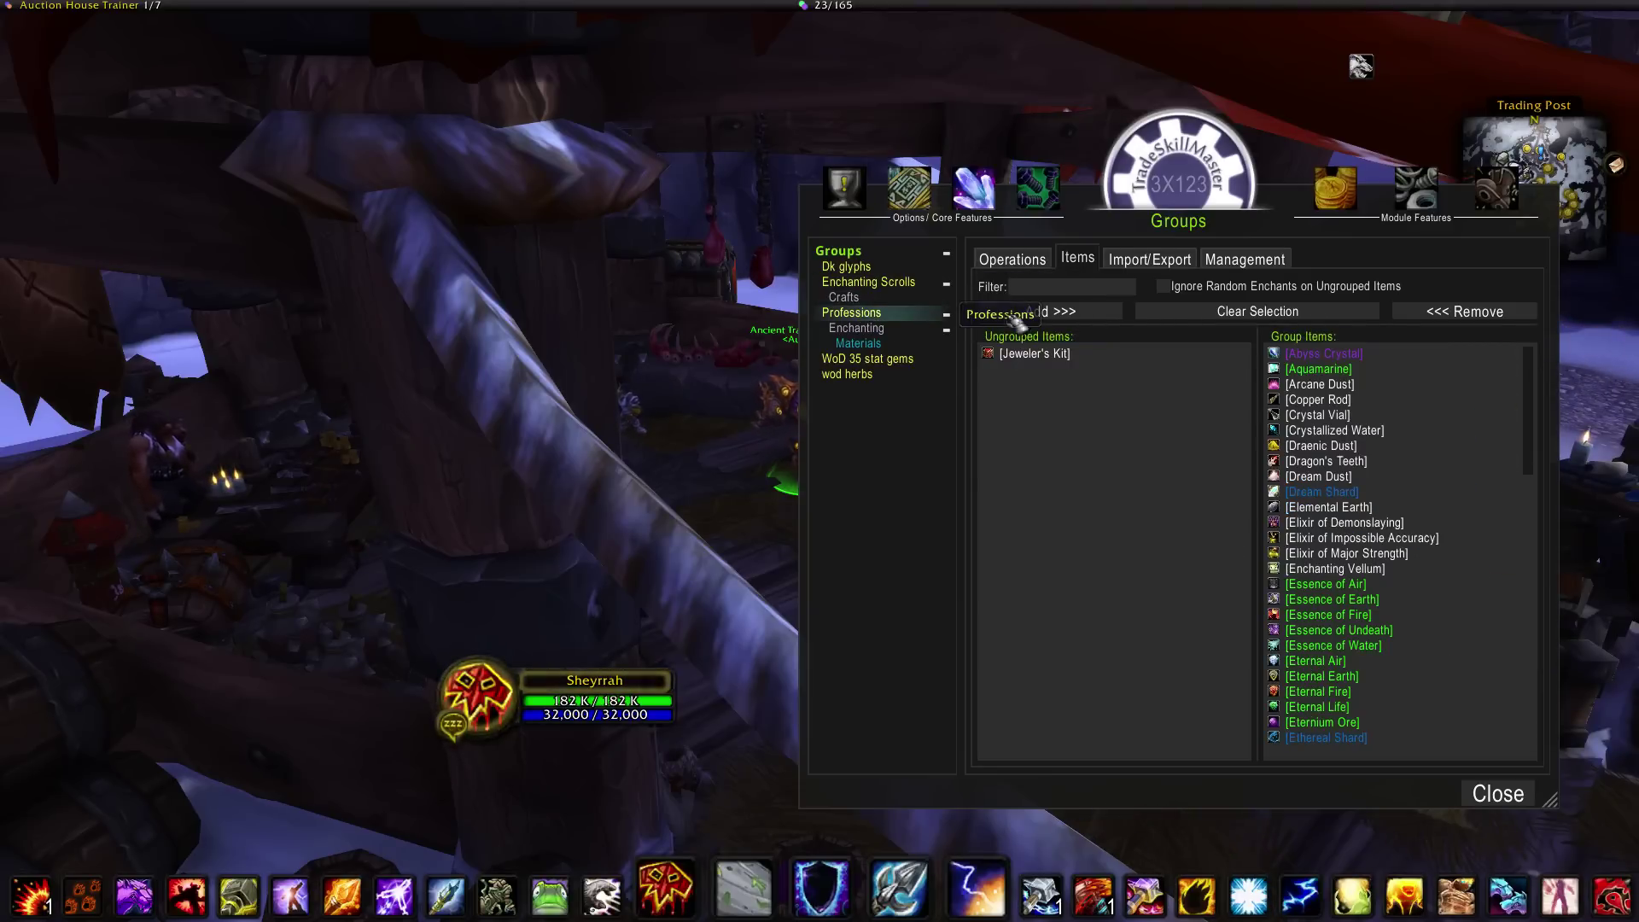
left_click(1245, 259)
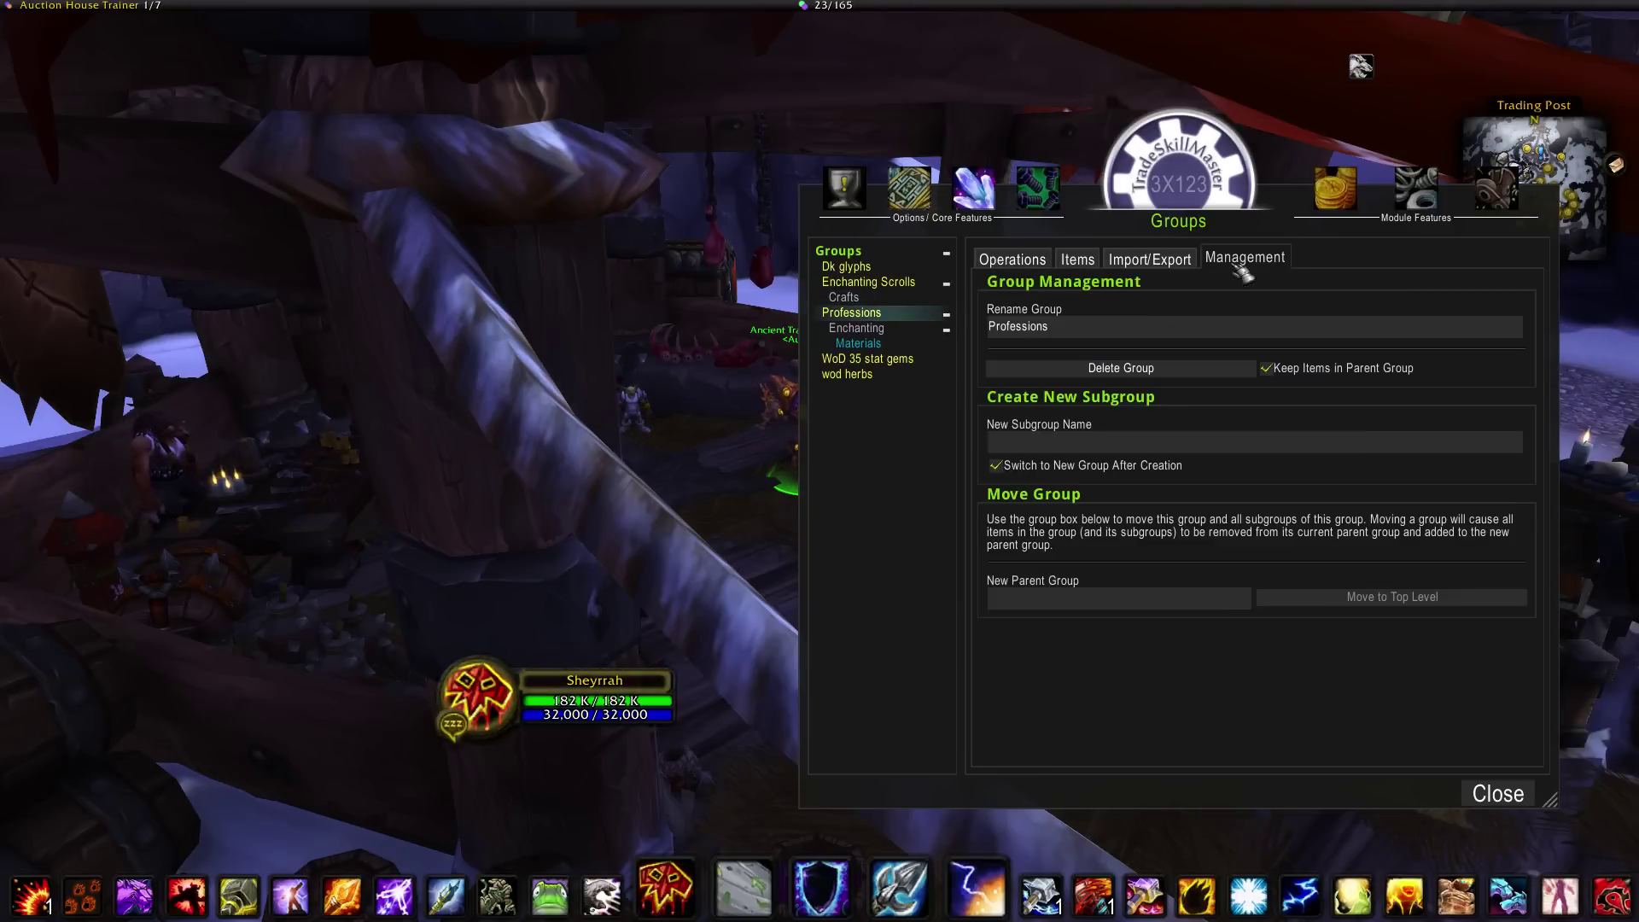
left_click(1126, 372)
left_click(787, 202)
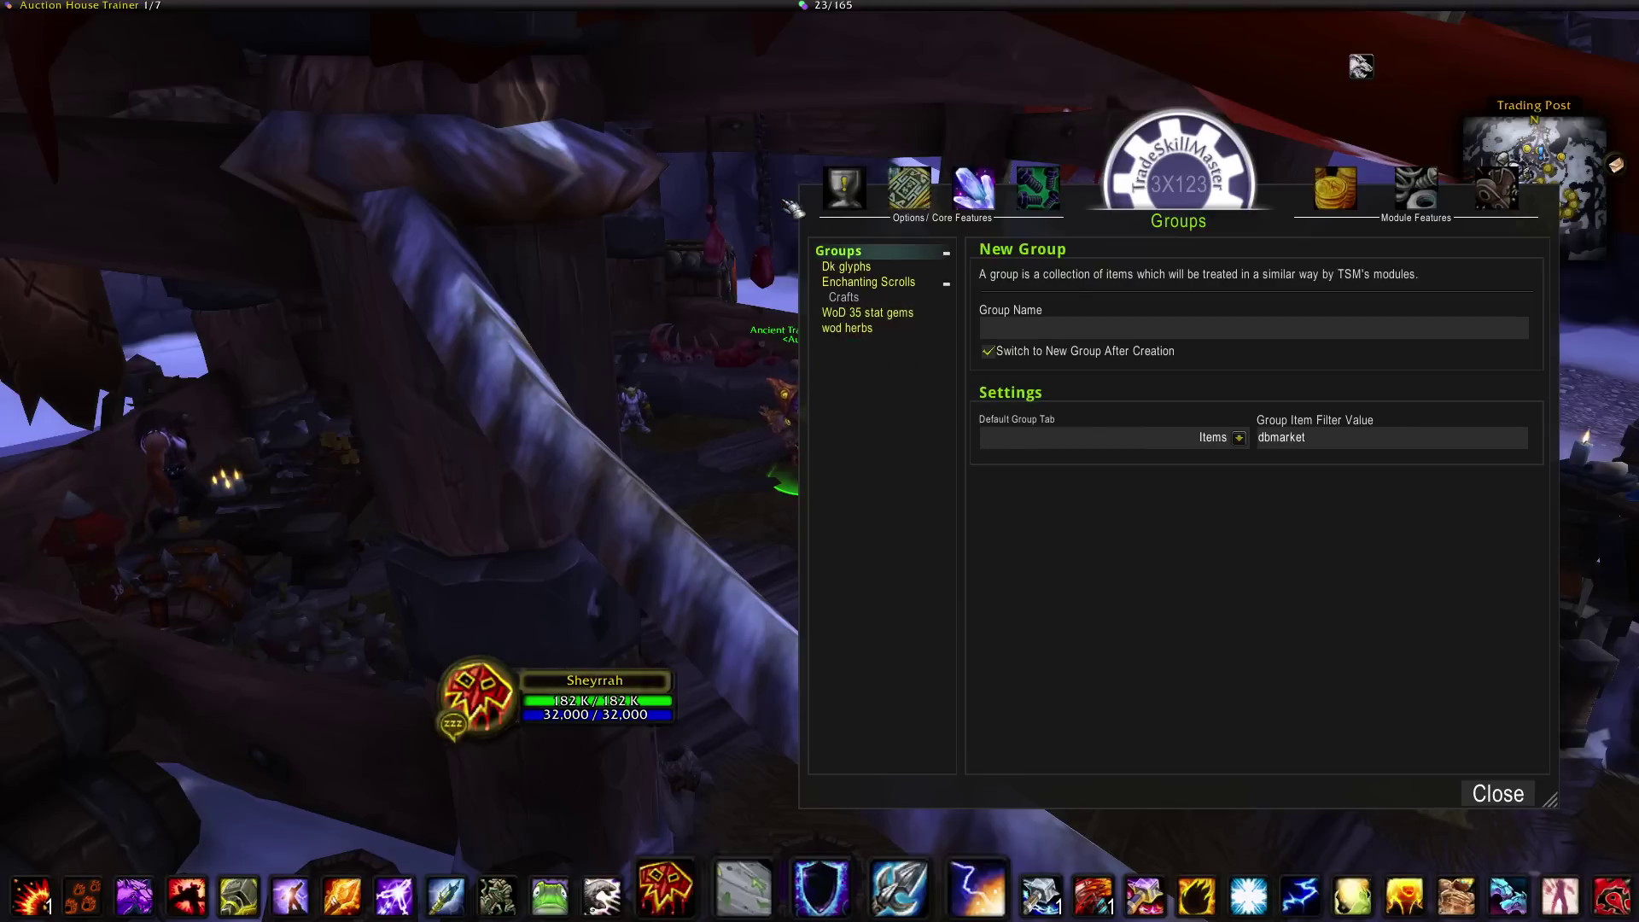
left_click(858, 297)
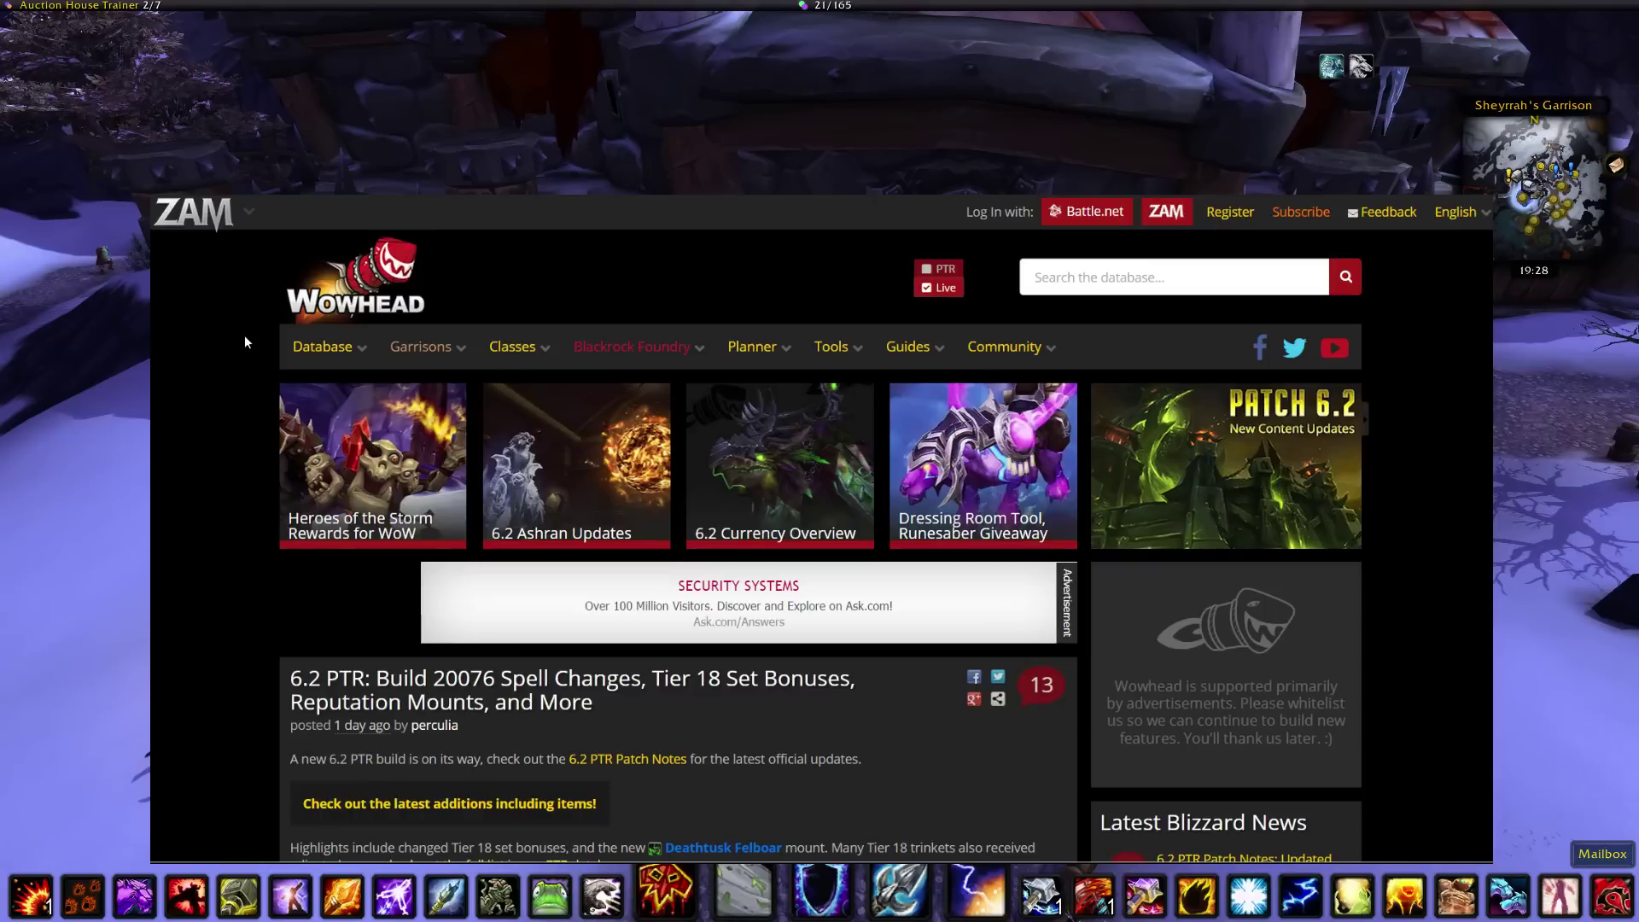
- Open Wowhead's Database > Items > Glyphs > Death Knight listing
scroll(245, 339, "down", 3)
mouse_move(316, 207)
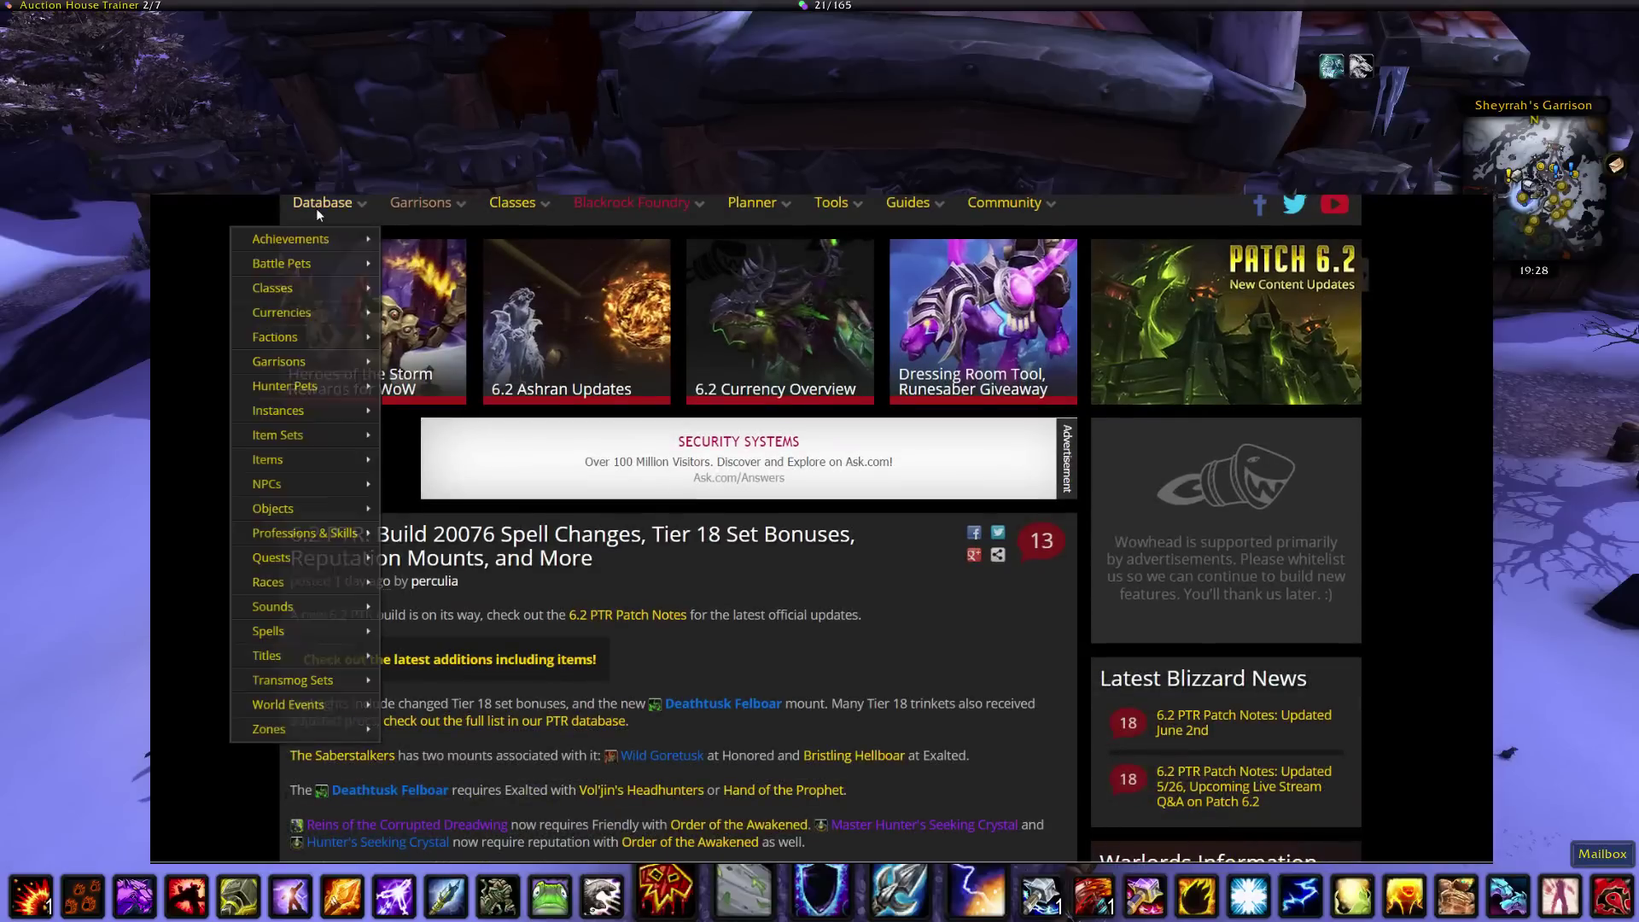
mouse_move(307, 460)
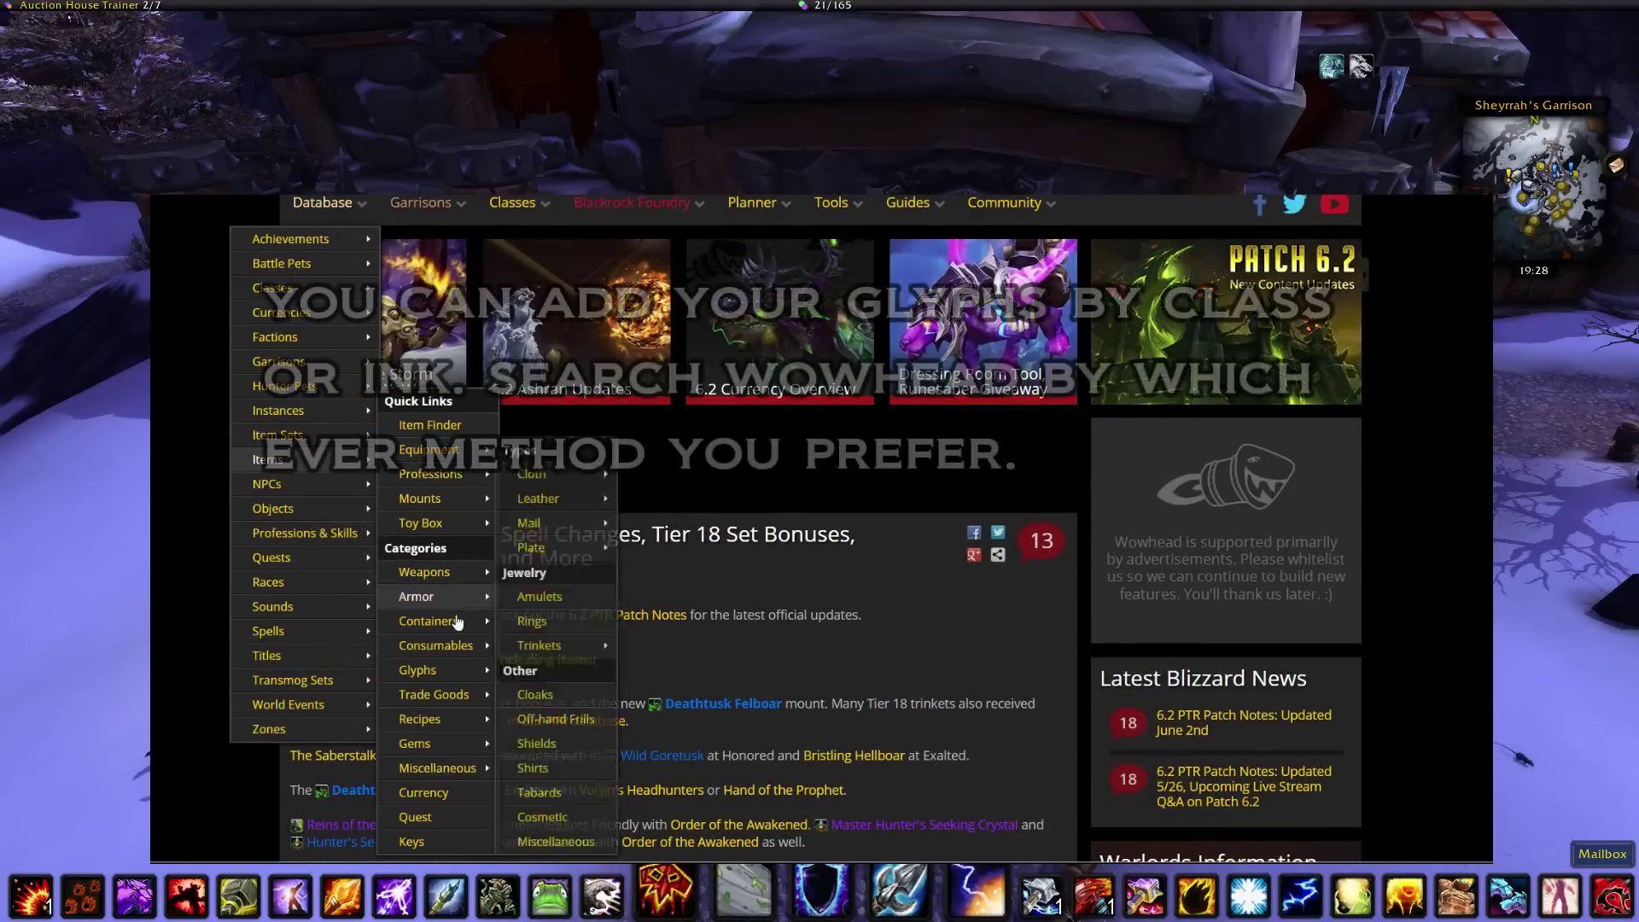
mouse_move(461, 675)
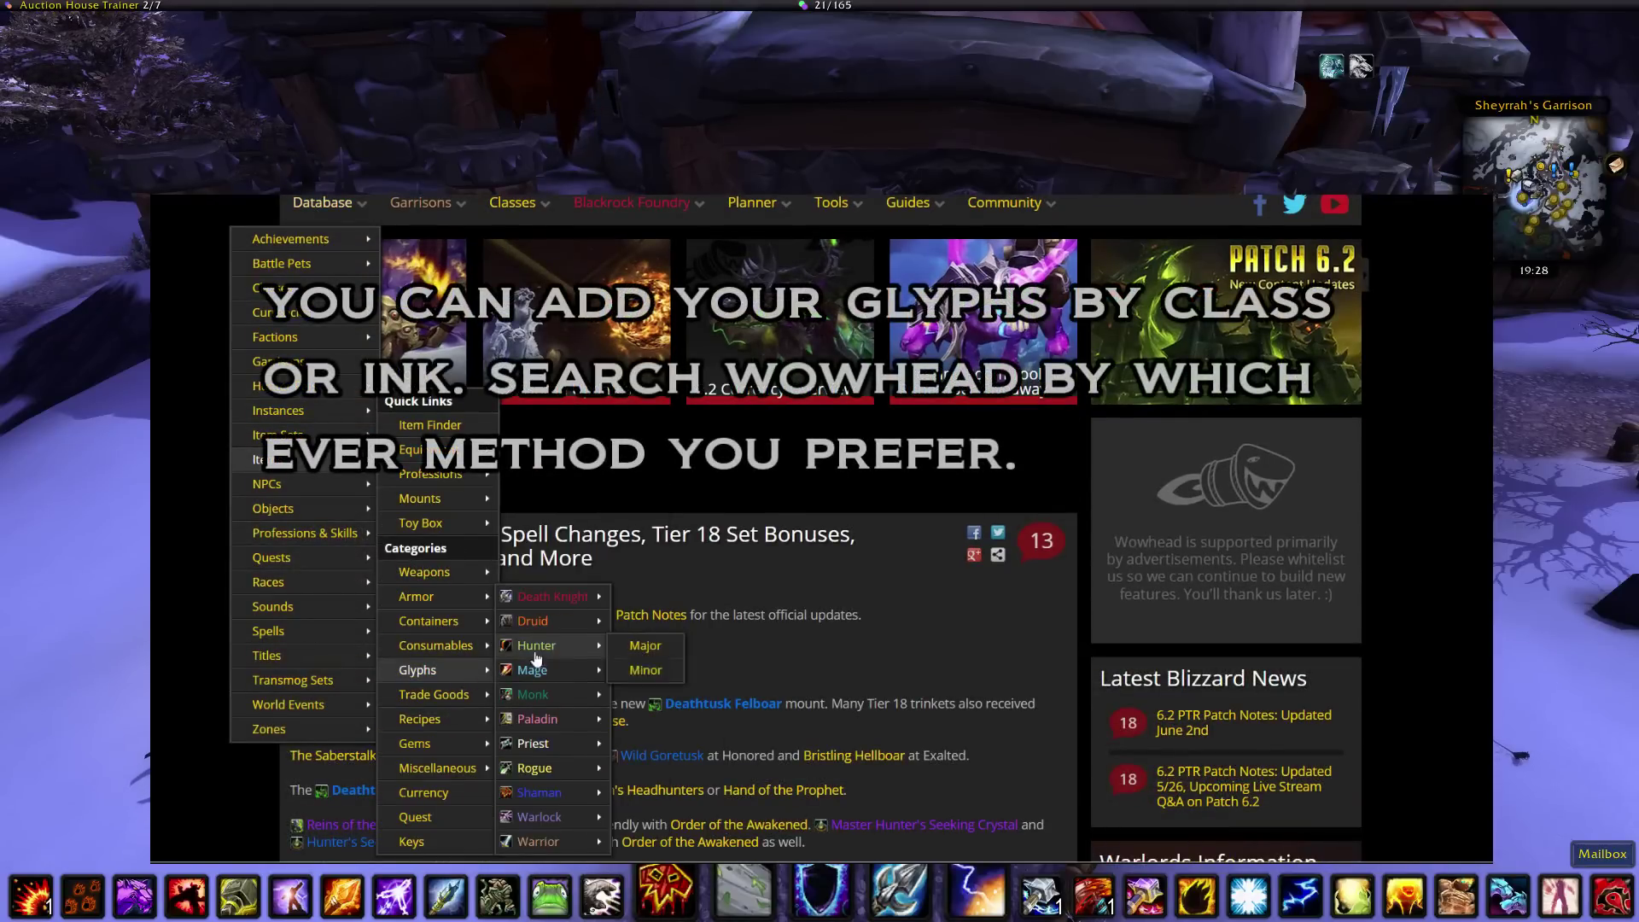
mouse_move(551, 604)
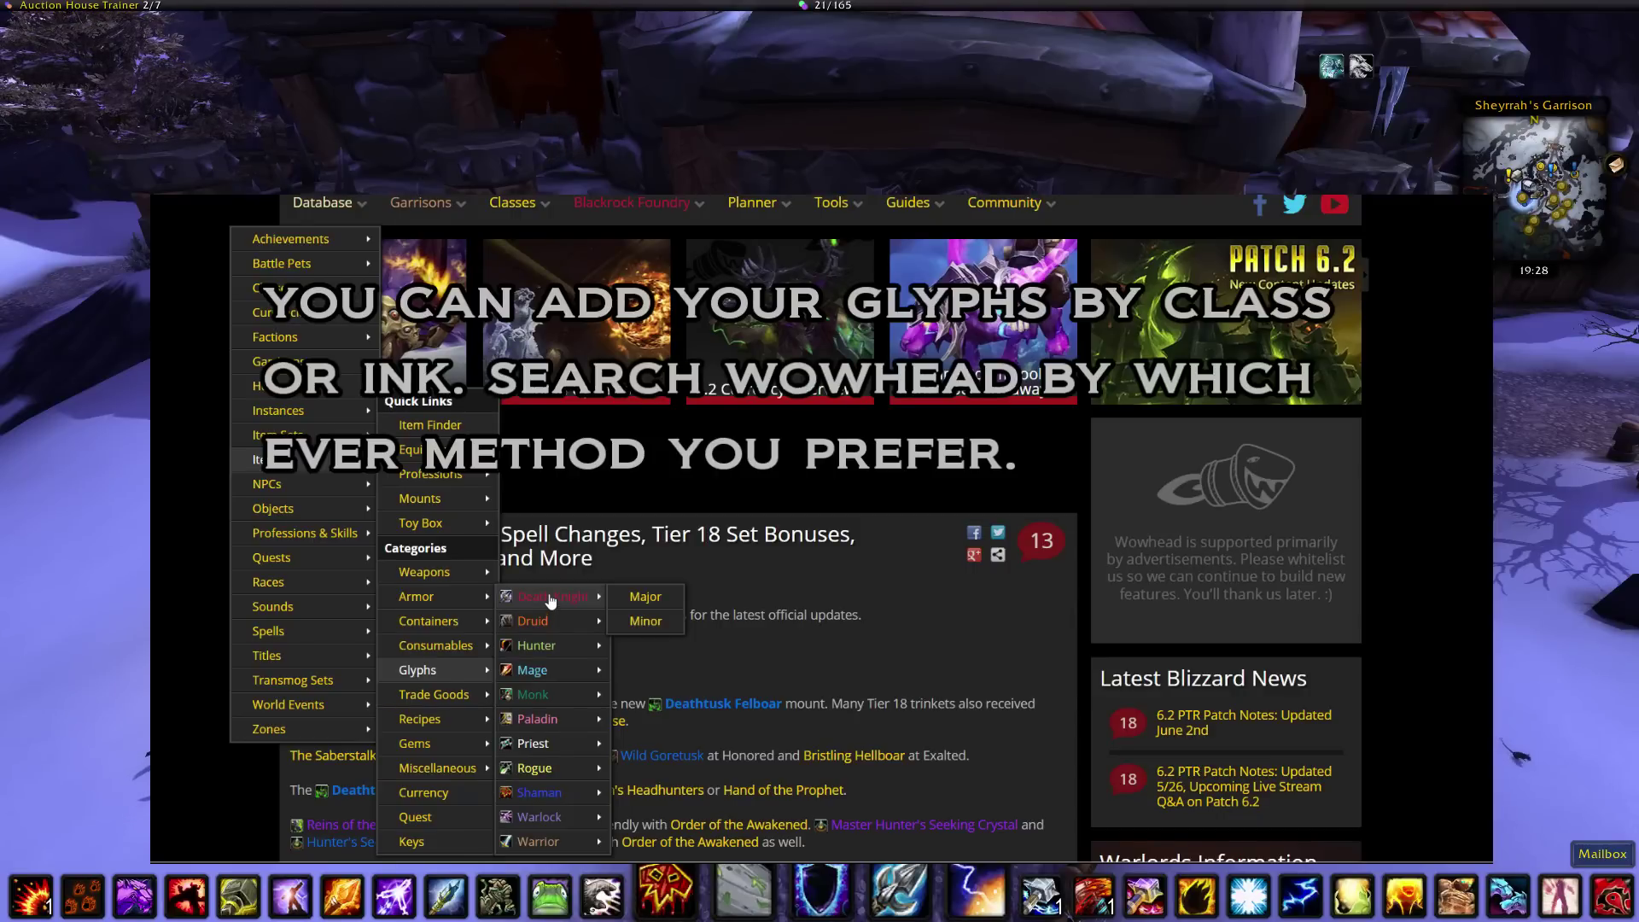
left_click(550, 597)
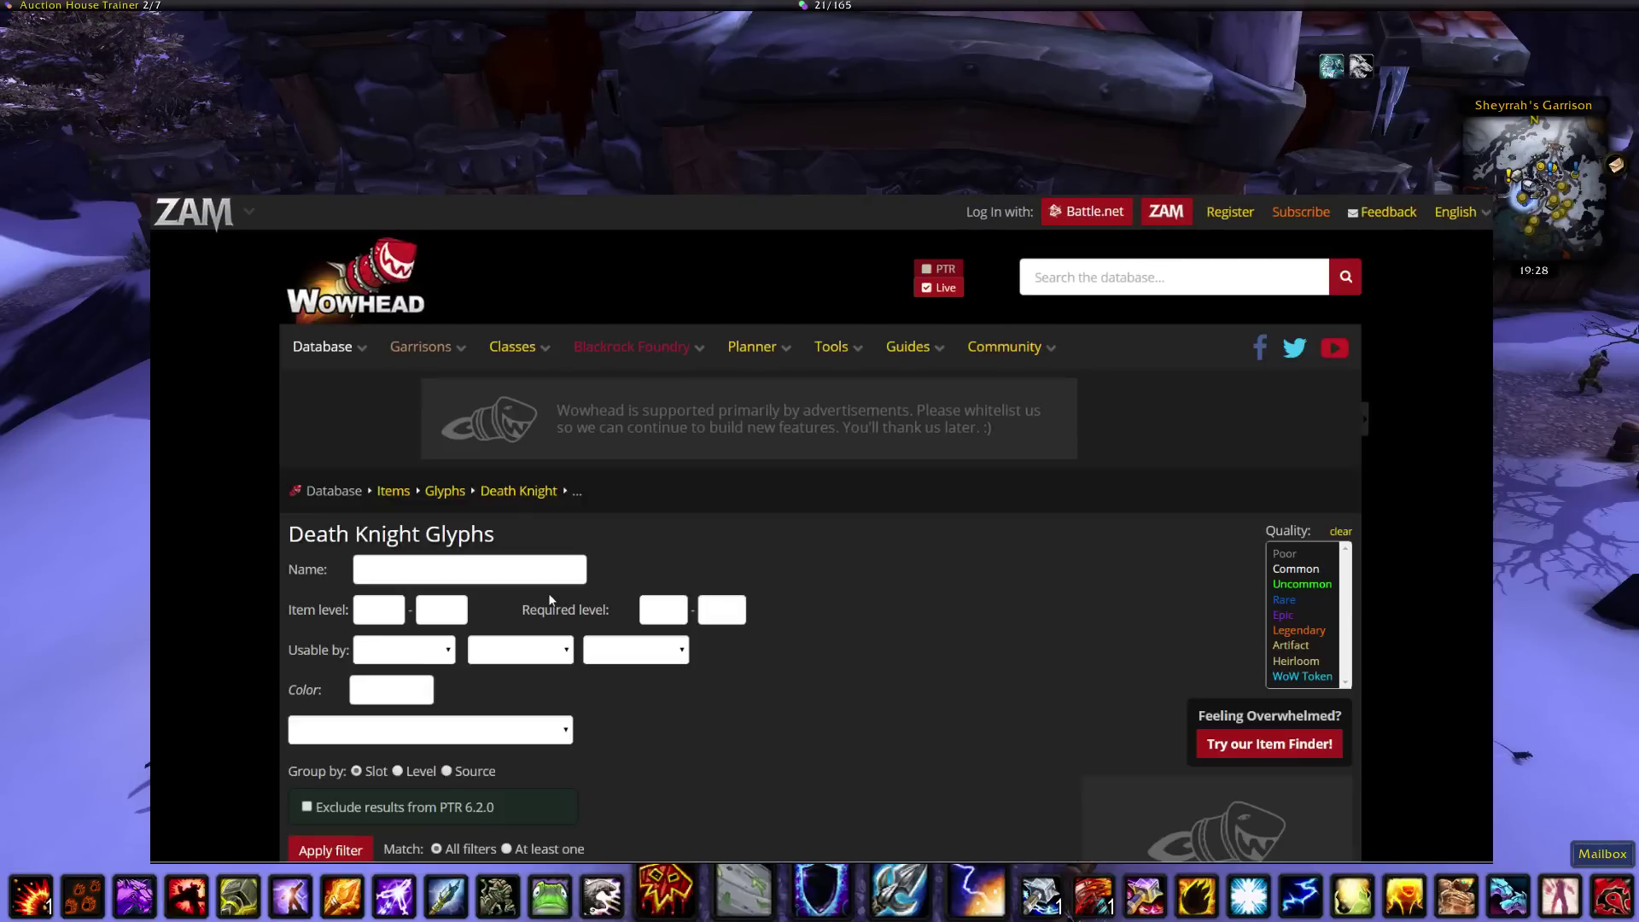
- Select all 34 Death Knight glyph result rows and go to the TradeSkillMaster homepage
scroll(549, 596, "down", 6)
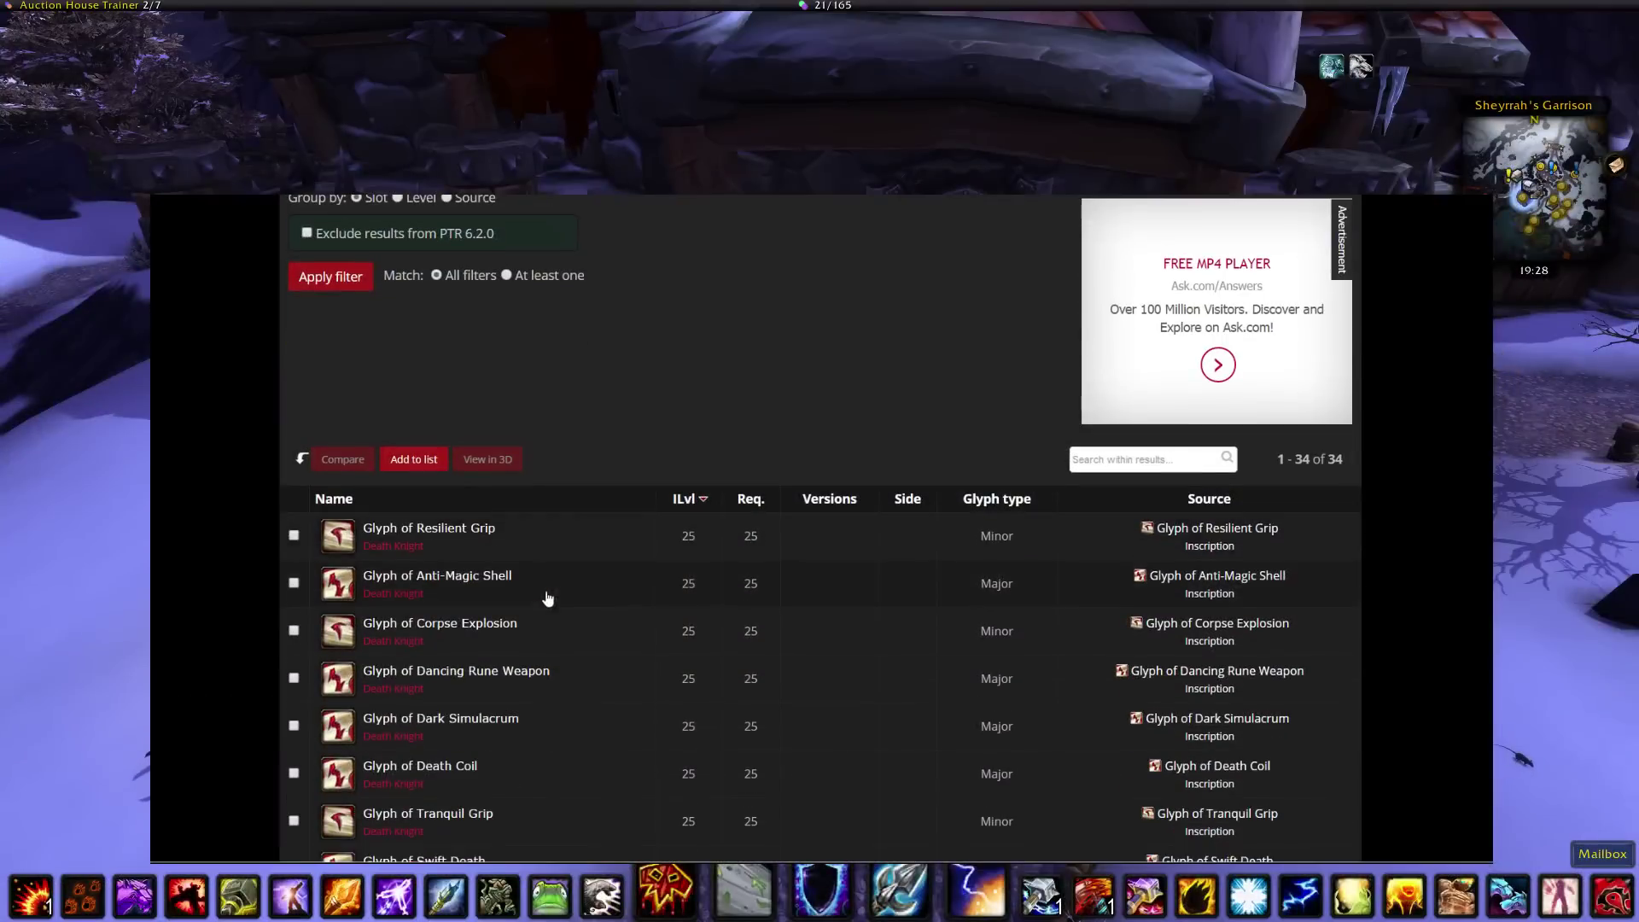
left_click_drag(313, 524, 1240, 652)
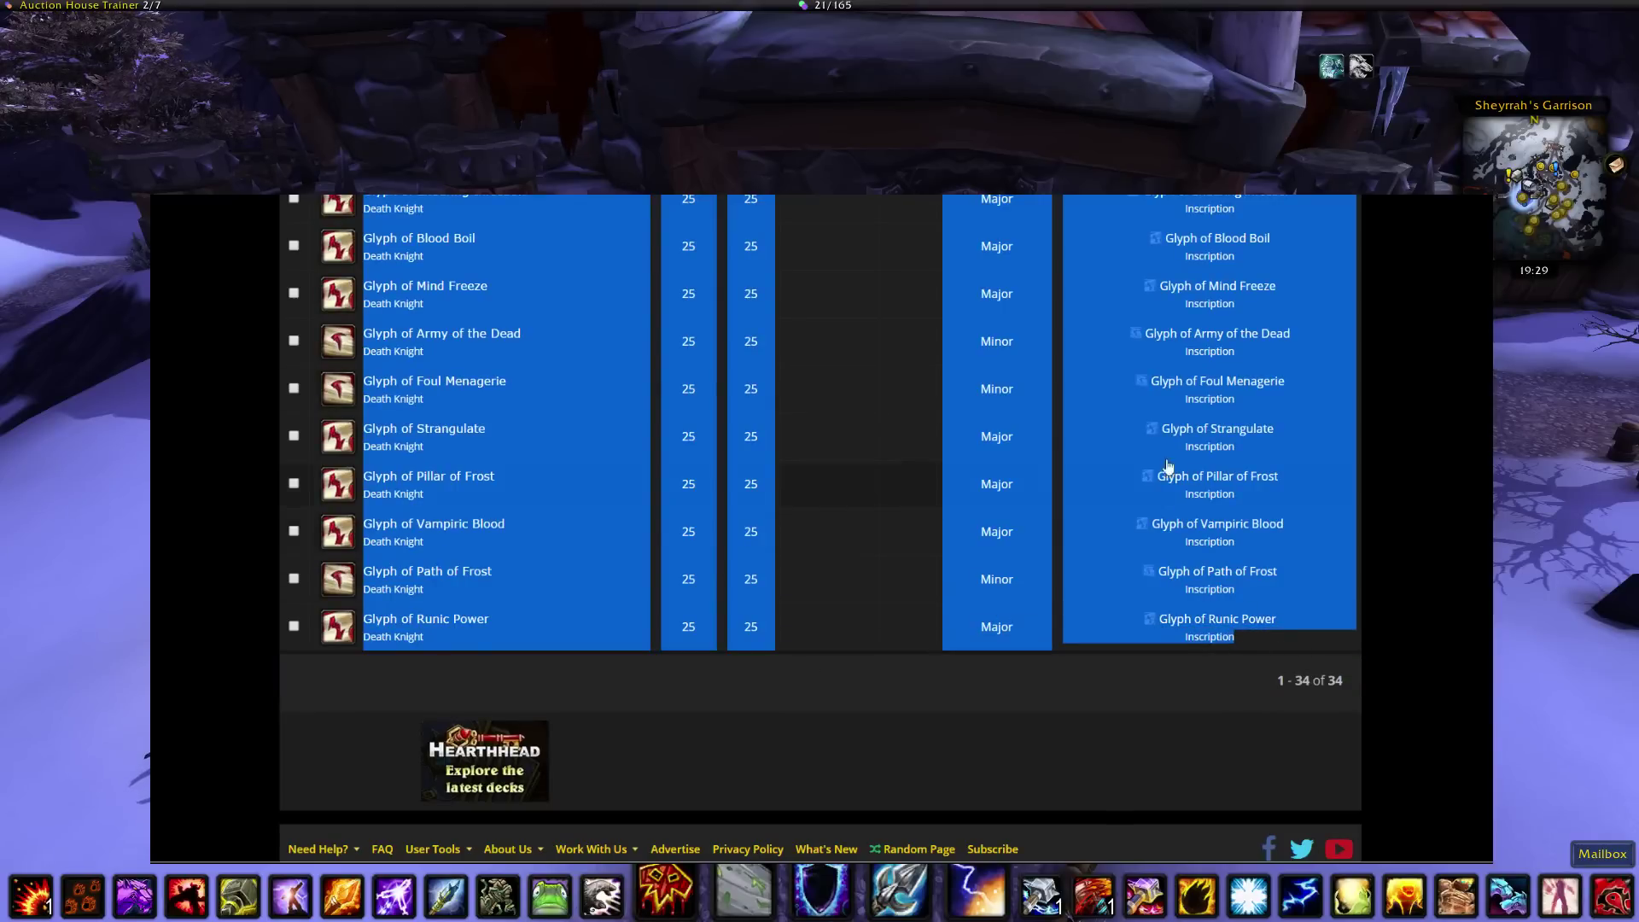
key("alt+Left")
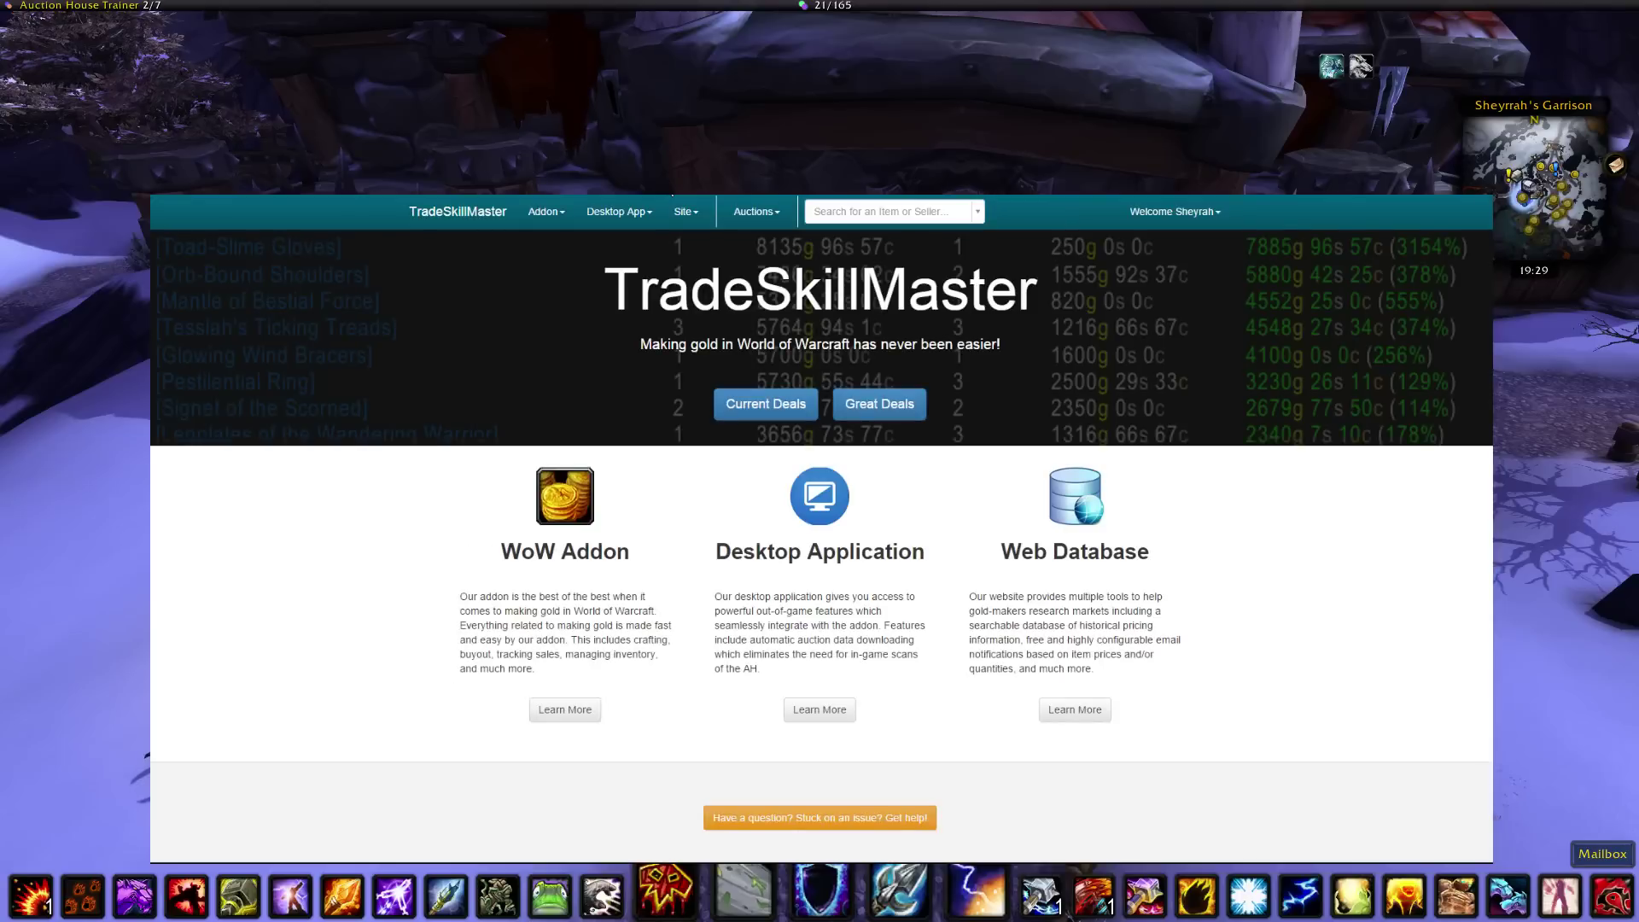
- Paste the Wowhead glyph table into Group Maker and select the generated item-ID import string
left_click(686, 211)
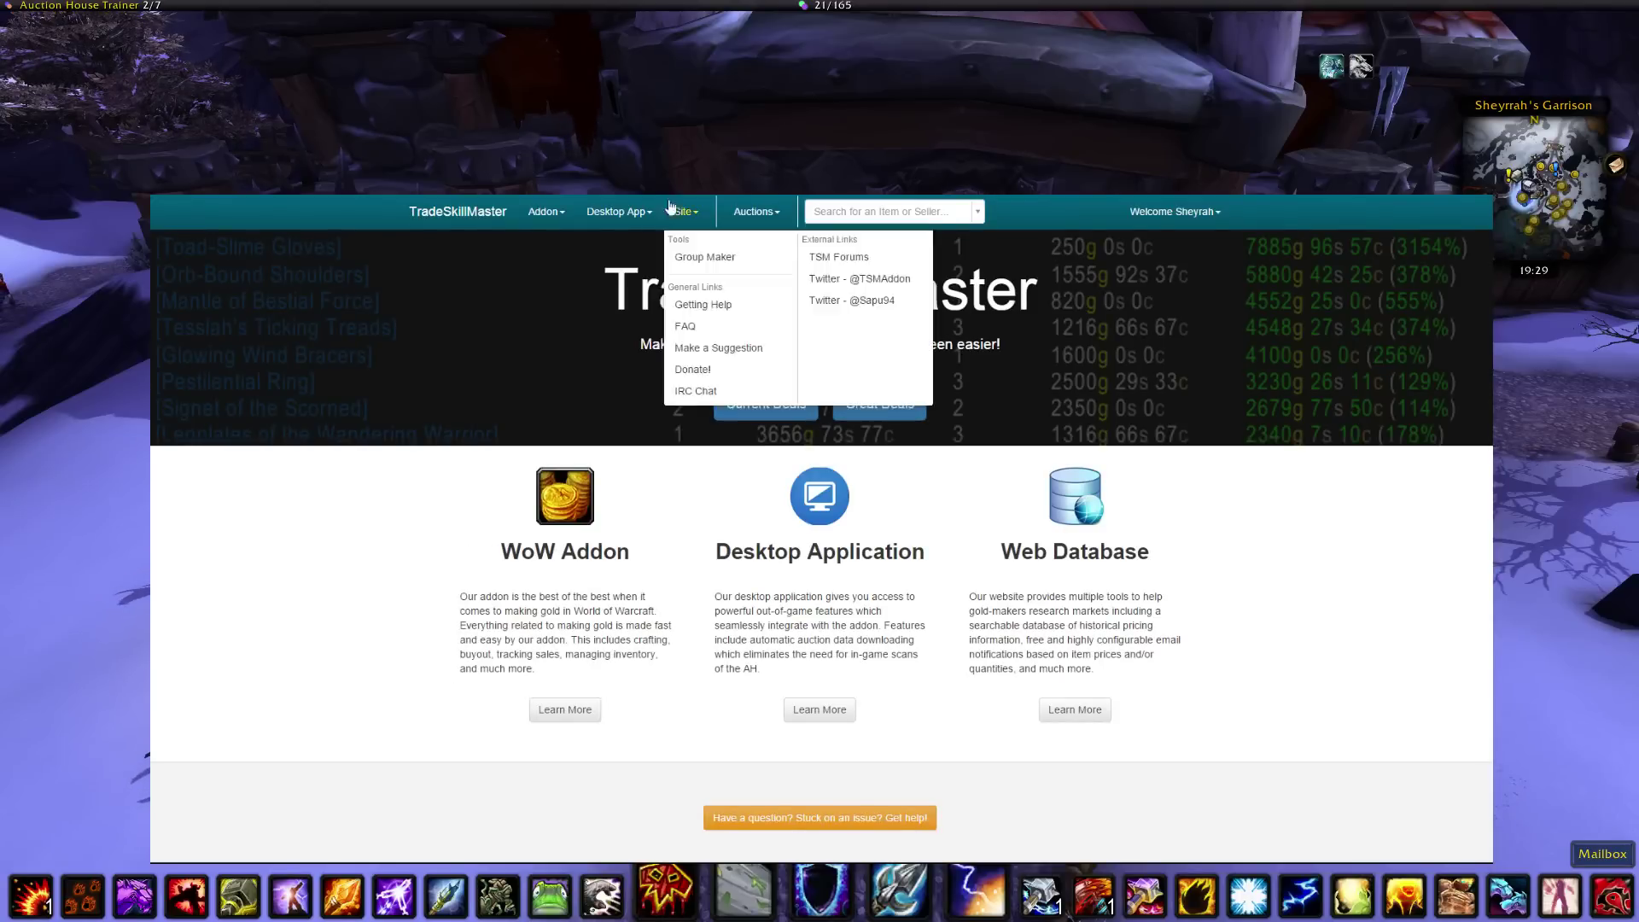
left_click(696, 258)
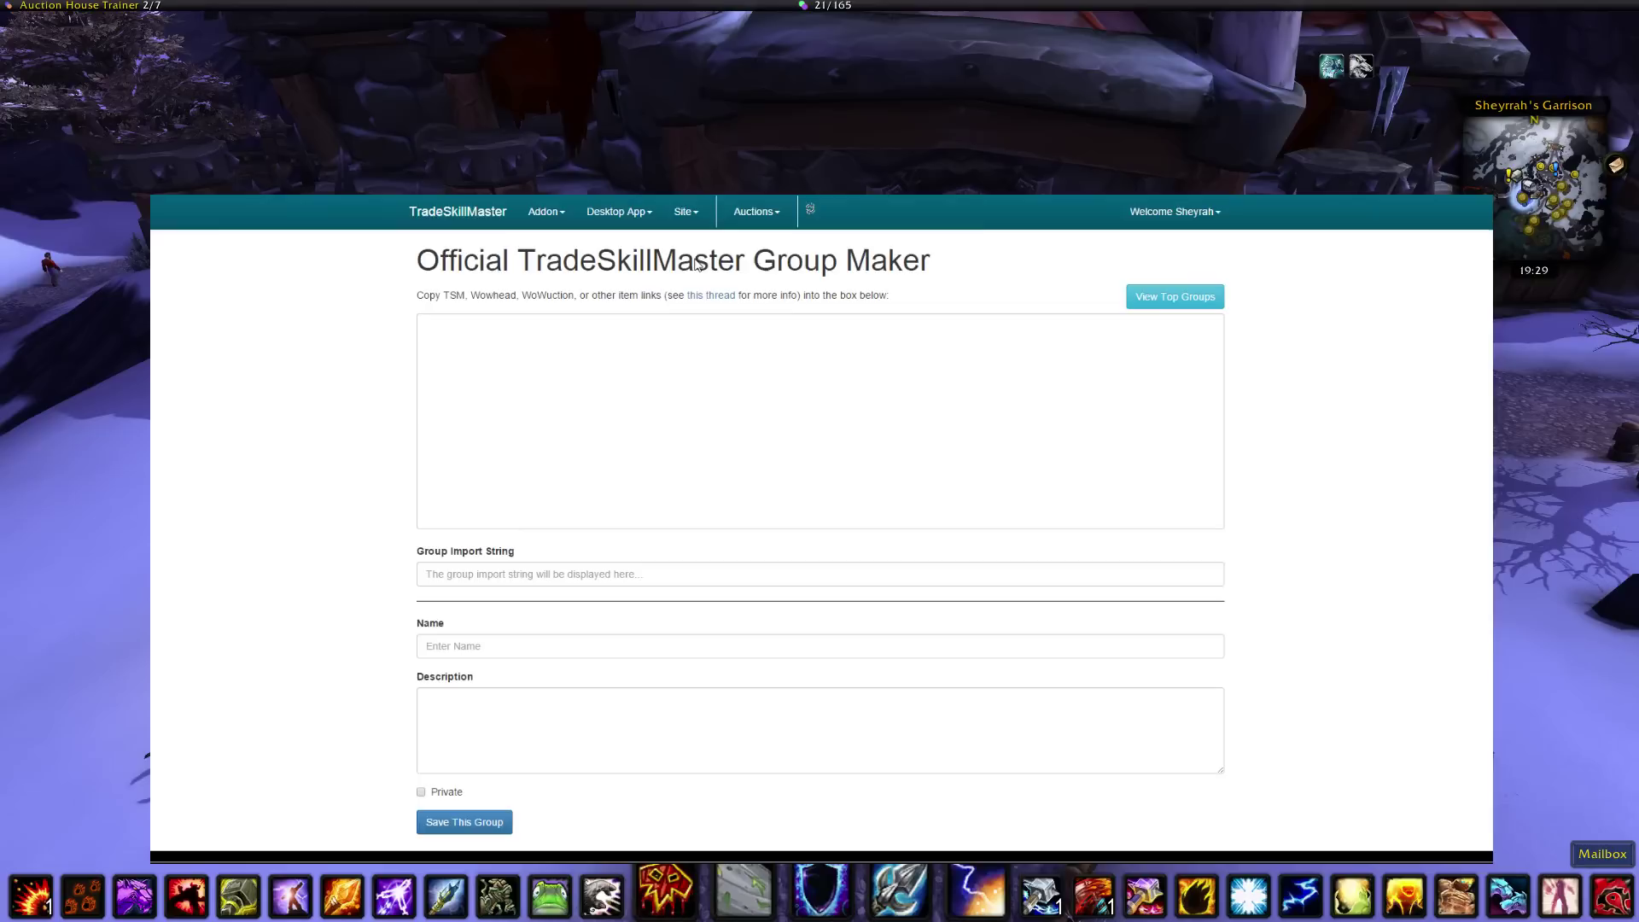
left_click(673, 365)
key("ctrl+v")
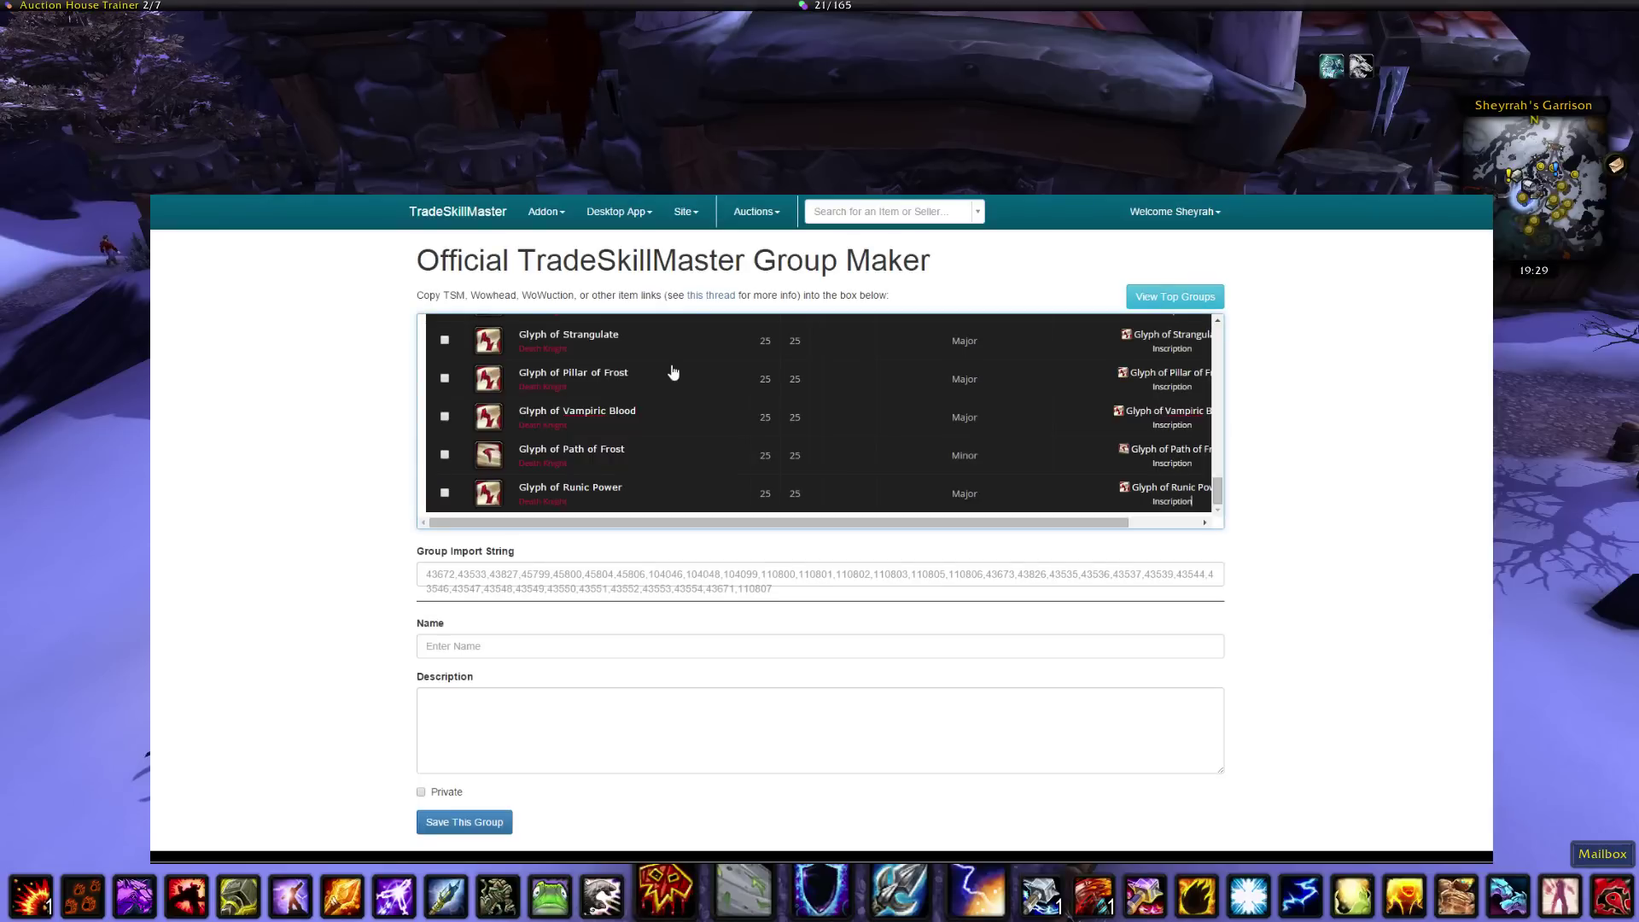
left_click(679, 579)
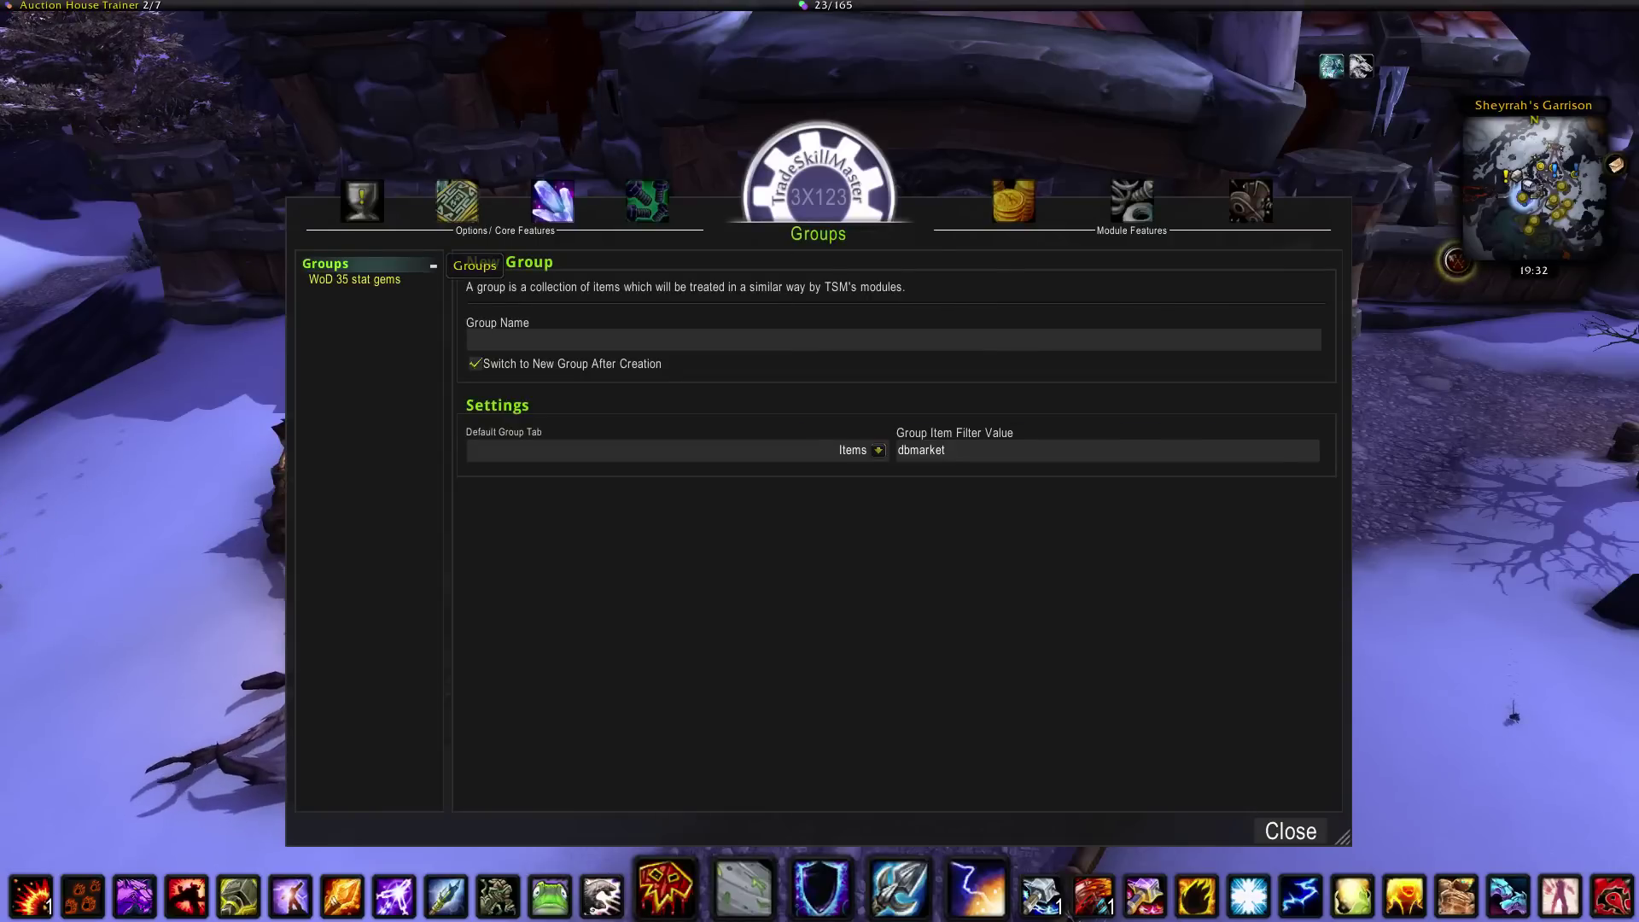
- Create a new TSM group named 'Dk Glyphs'
left_click(515, 341)
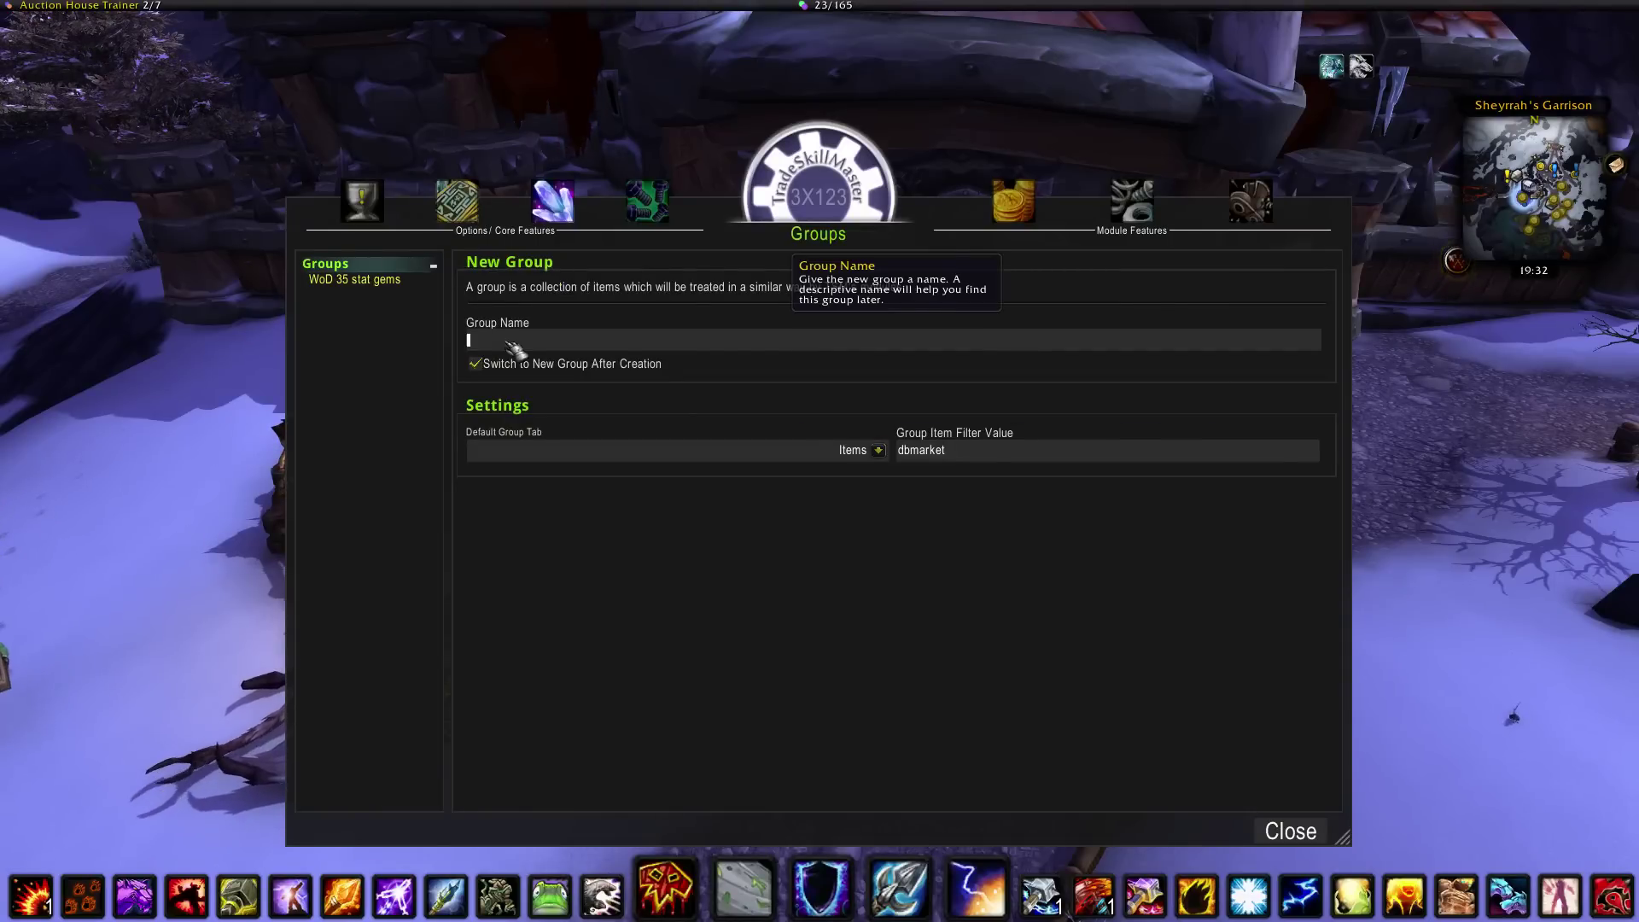
type("Dk Glyphs")
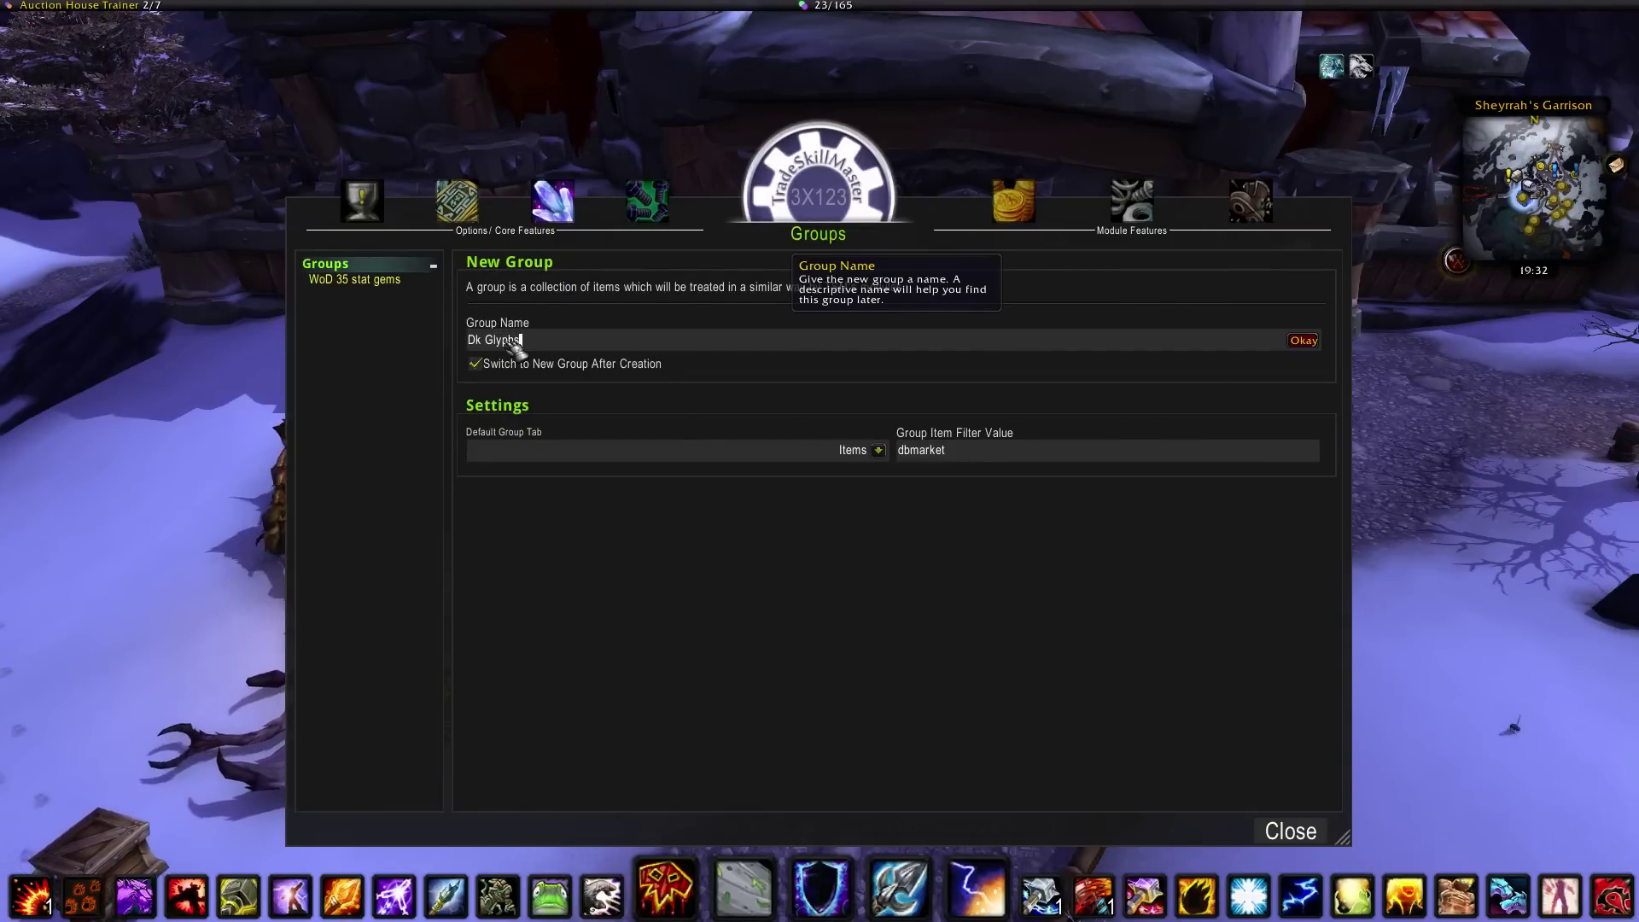
key("Return")
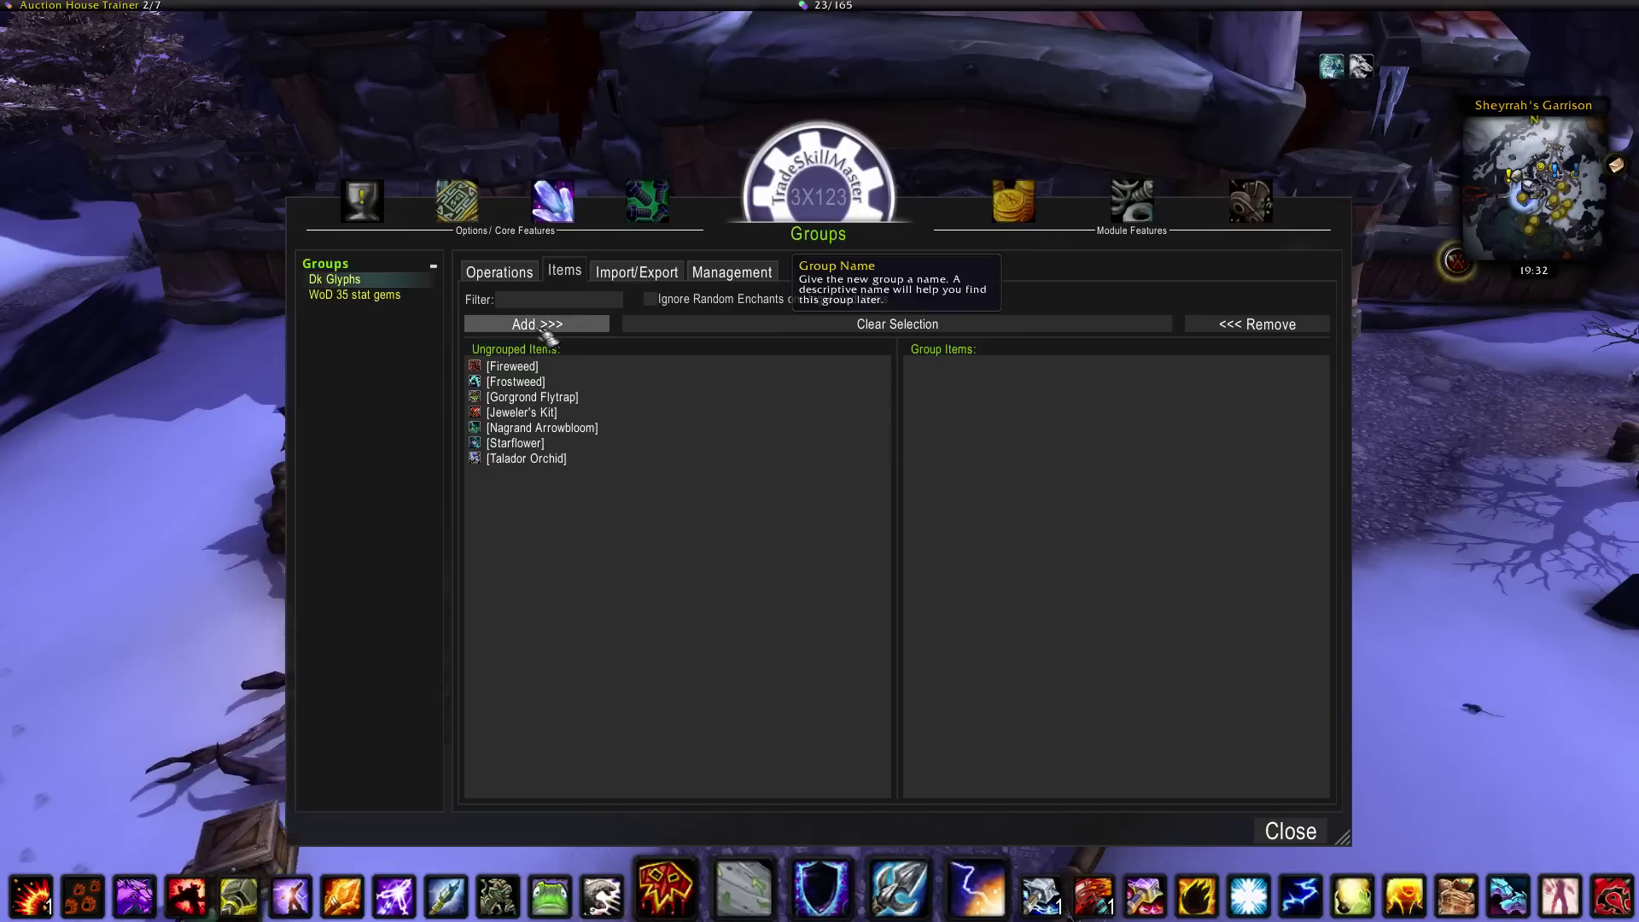
- Import the Death Knight glyph item-ID string into Dk Glyphs via Import/Export
left_click(658, 274)
left_click(596, 380)
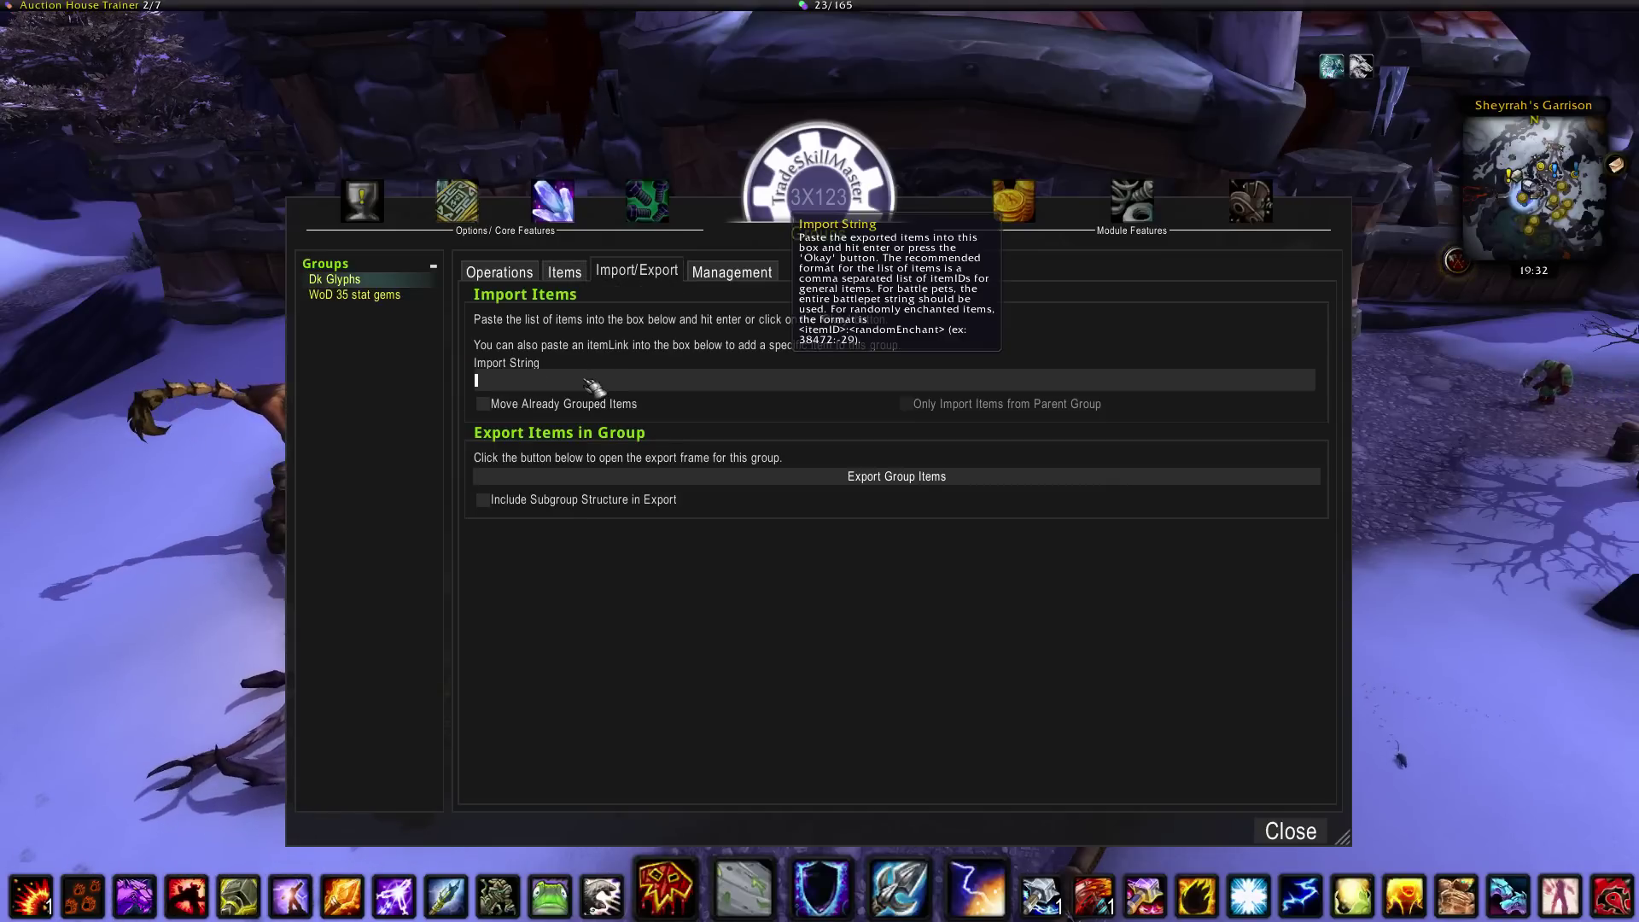
key("ctrl+v")
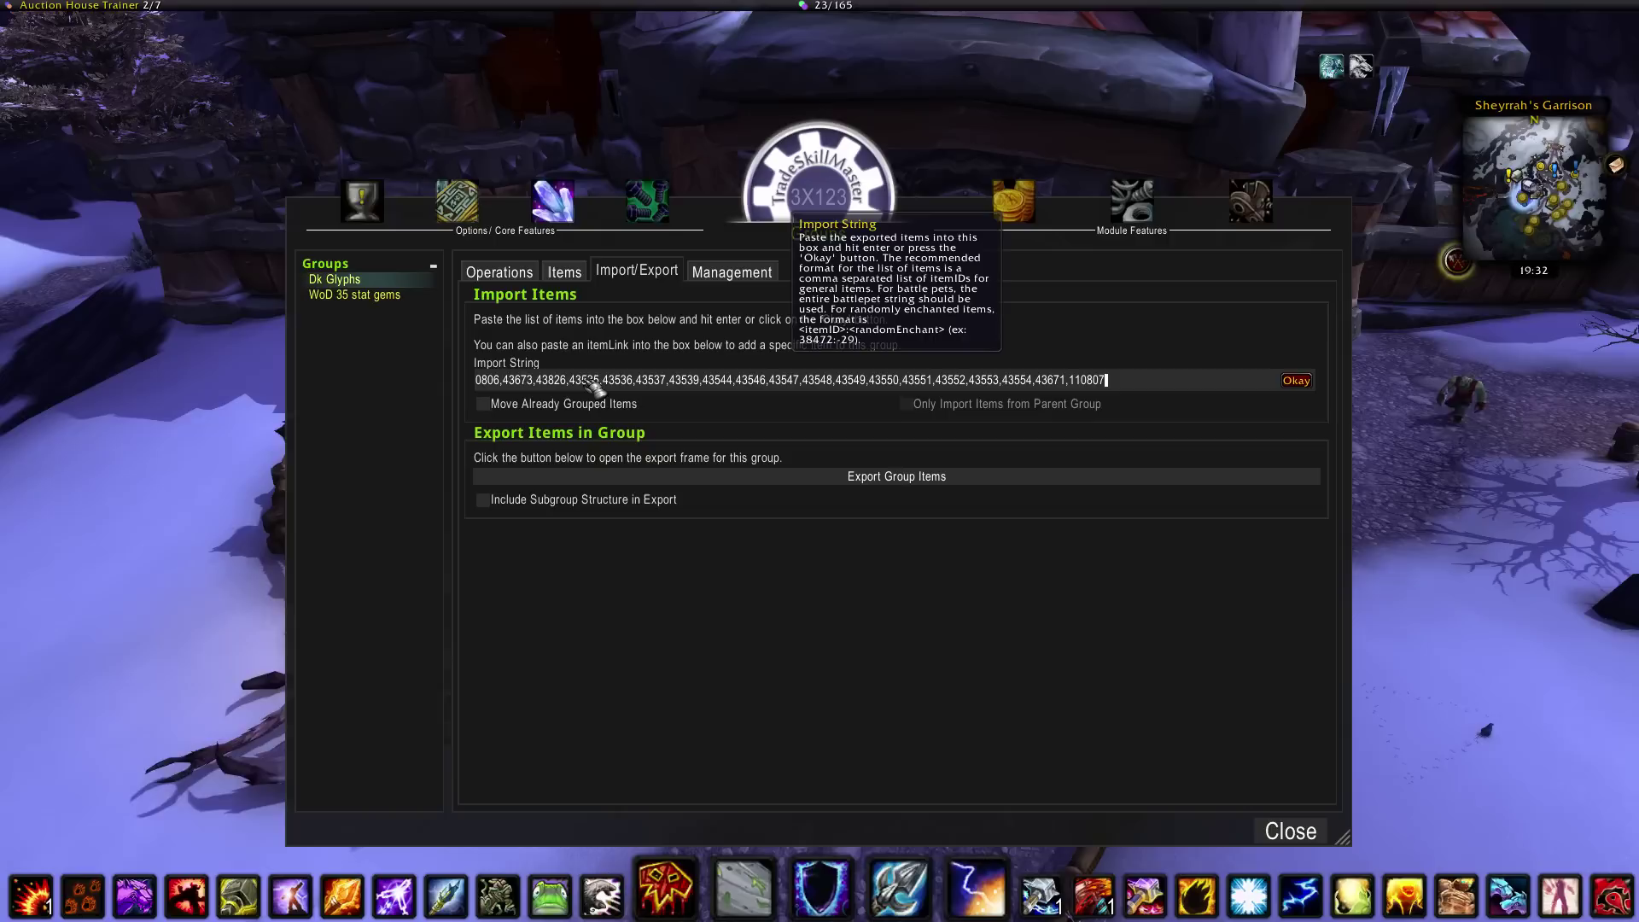
key("Return")
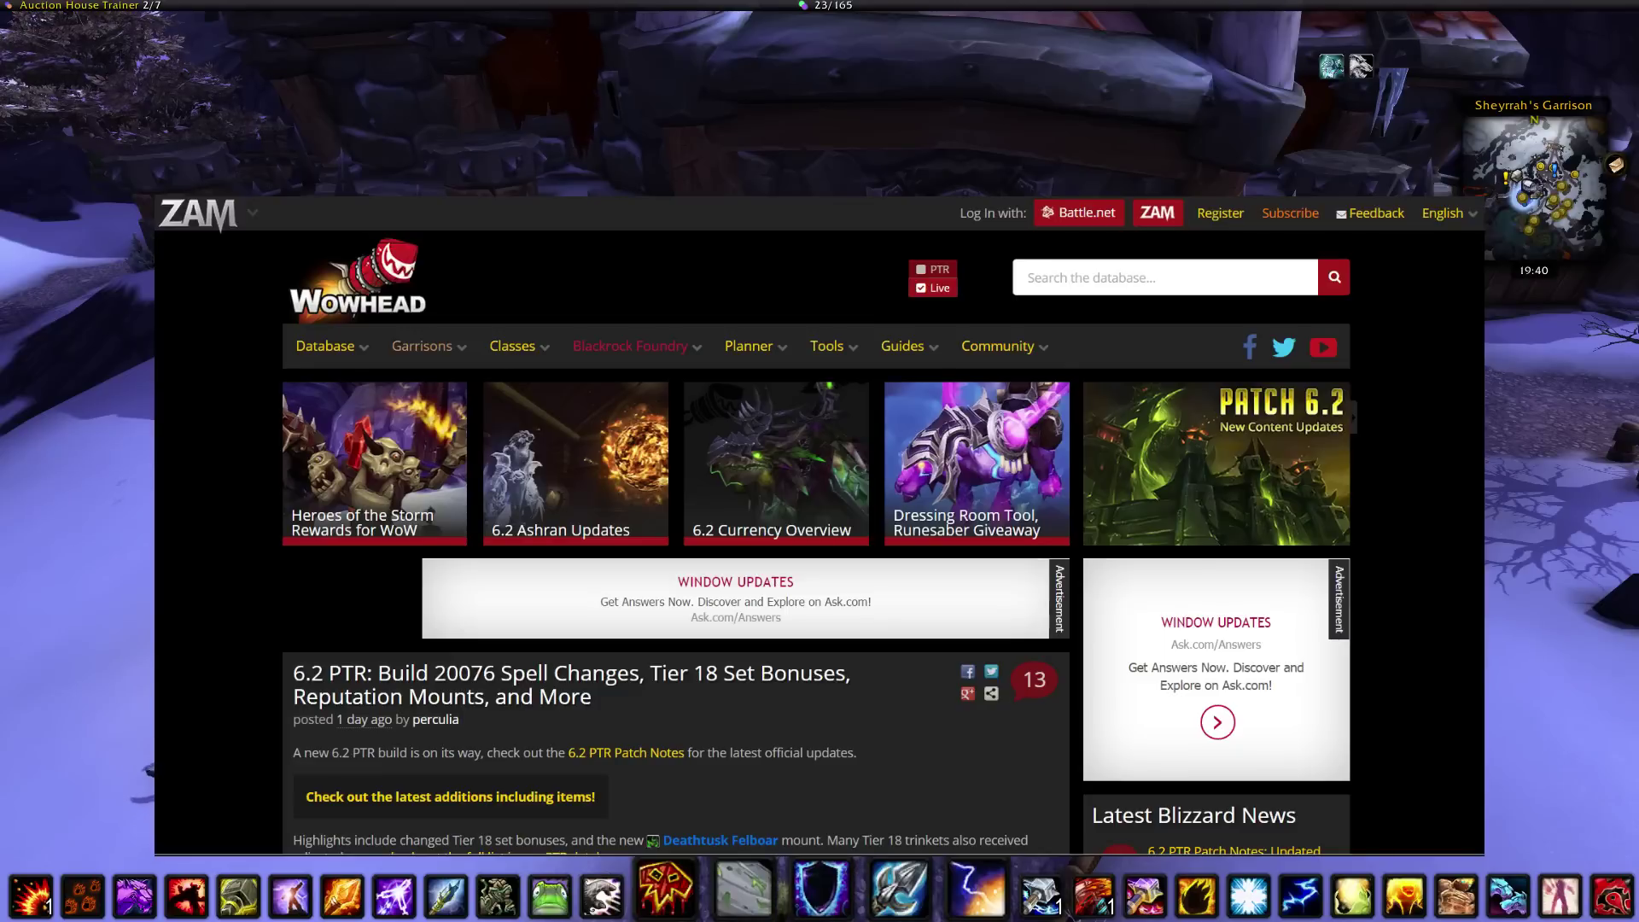
- Filter Wowhead recipe items to average buyout price above 0 and not available to players
mouse_move(326, 346)
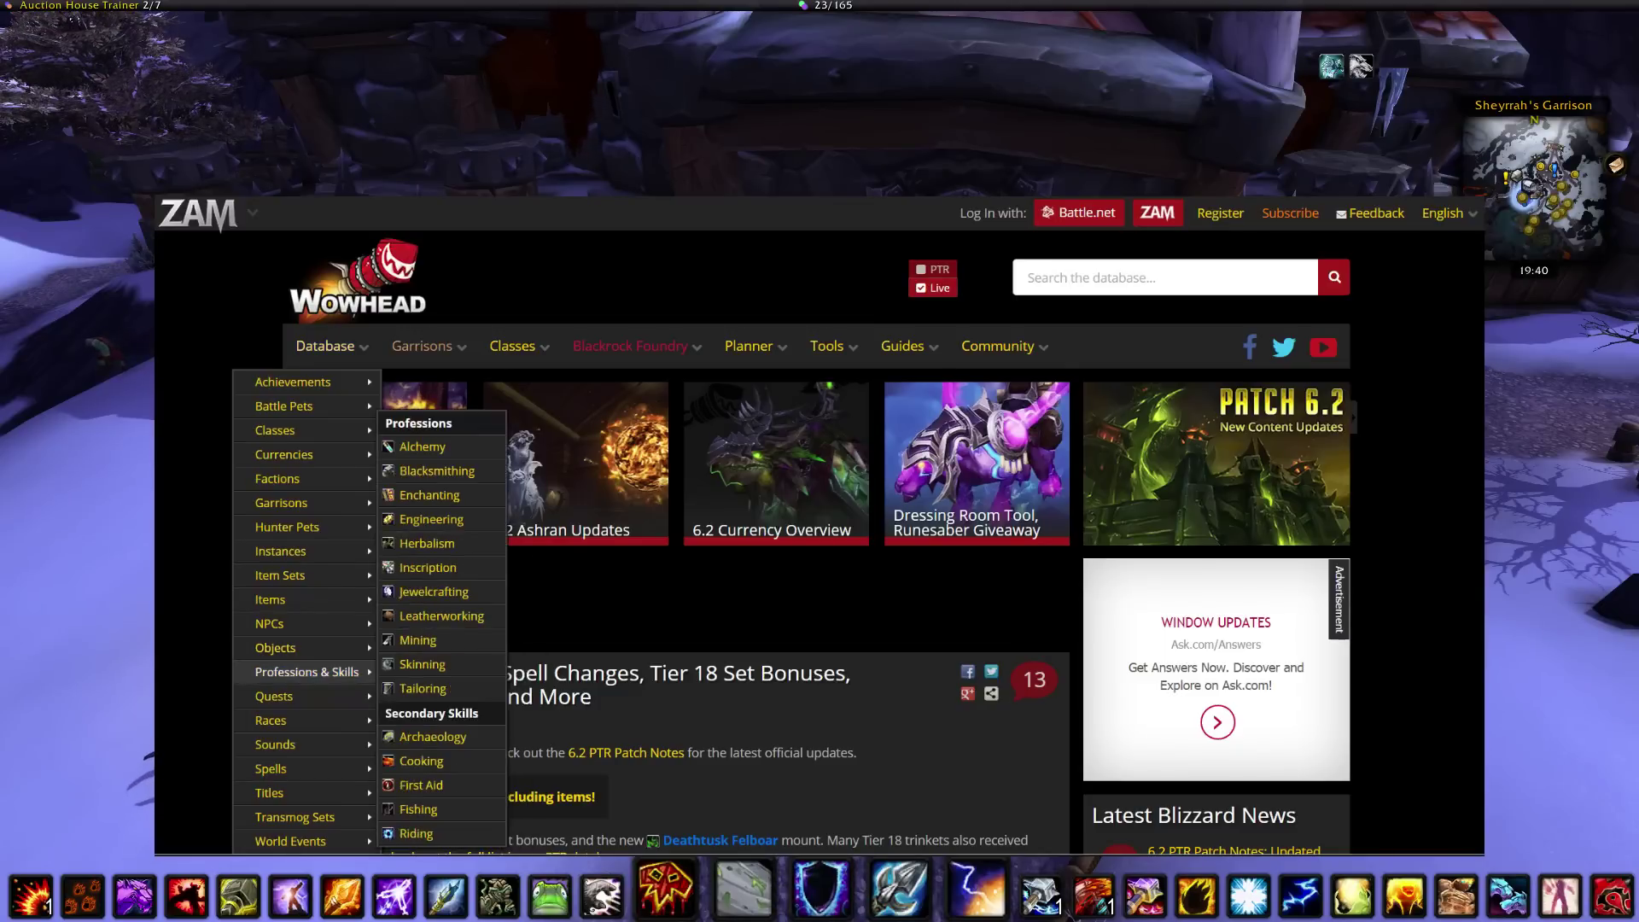
mouse_move(308, 599)
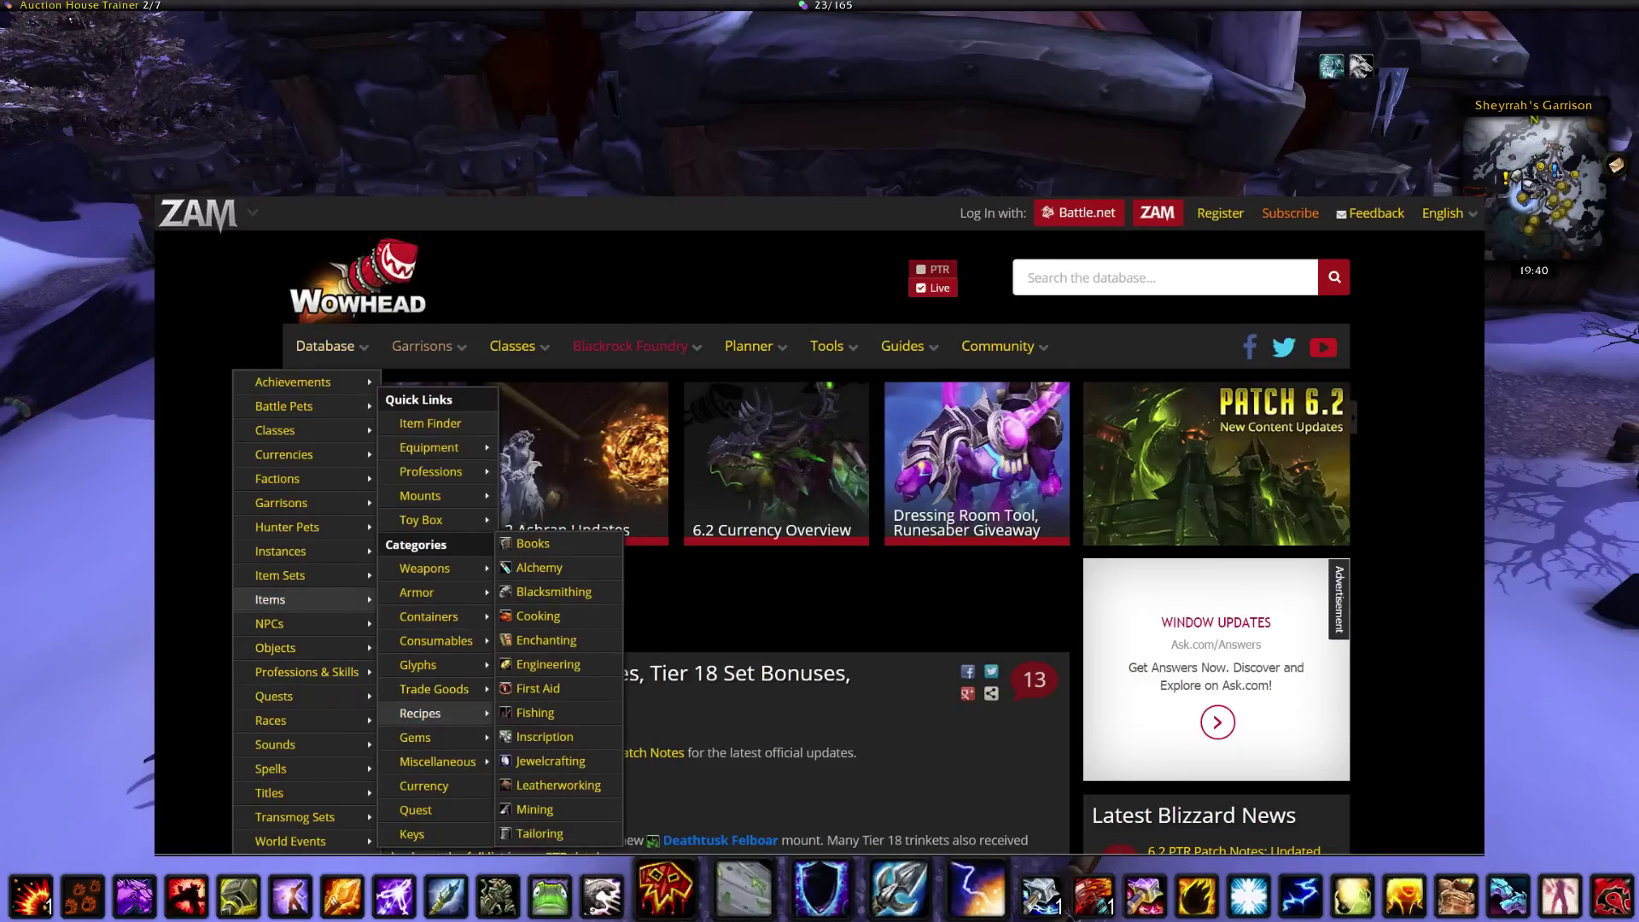
left_click(440, 714)
scroll(440, 705, "down", 5)
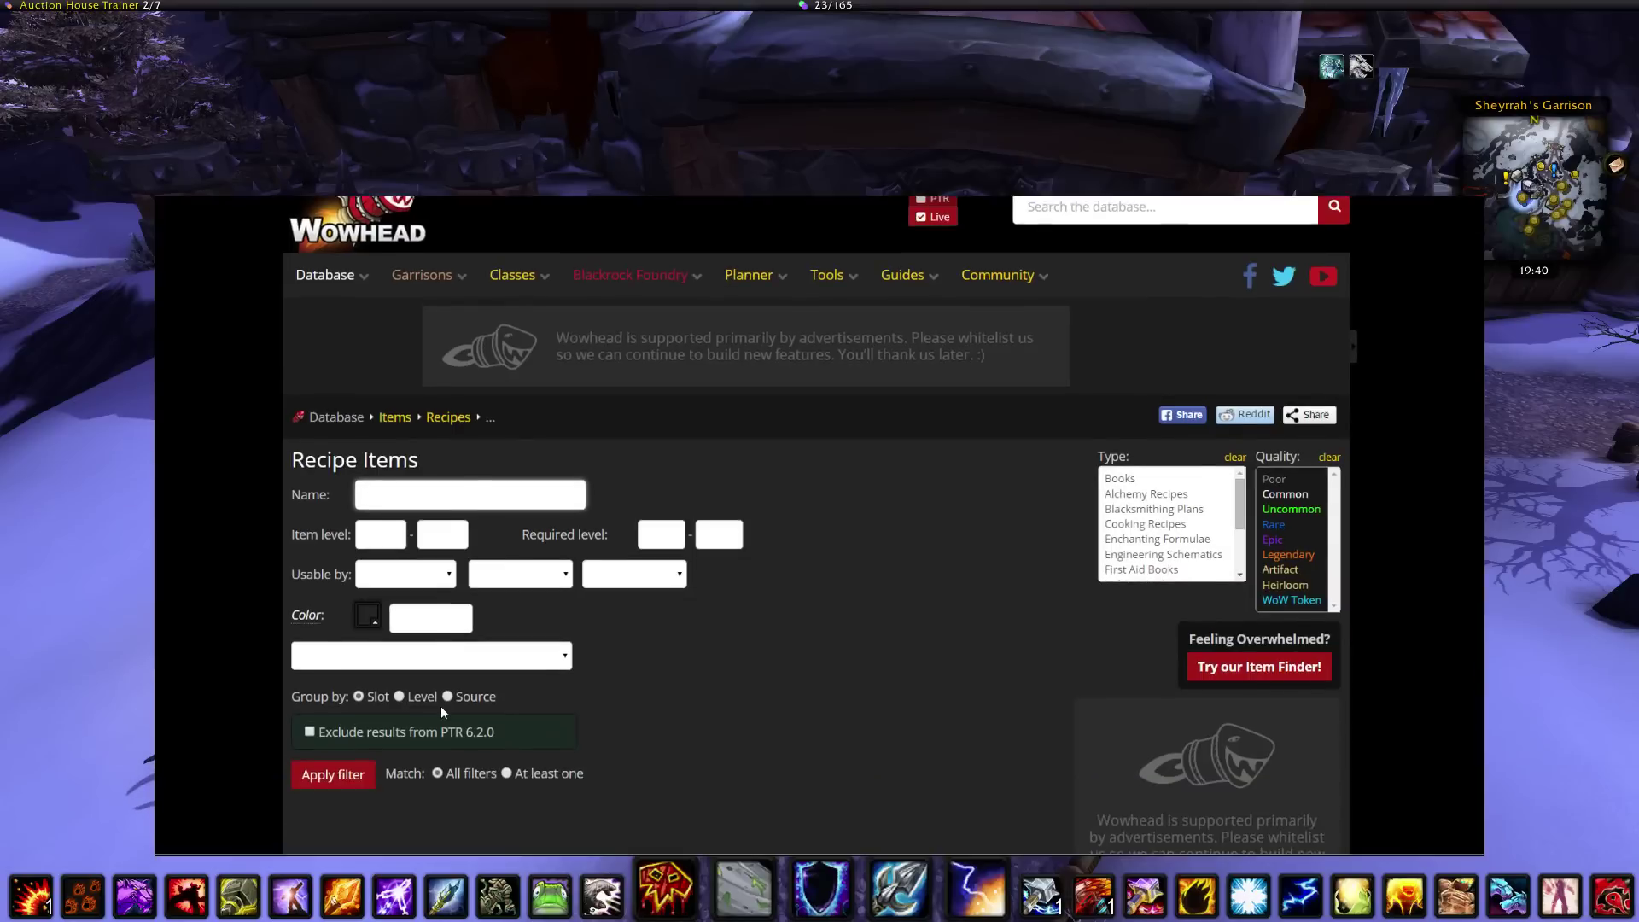
left_click(567, 373)
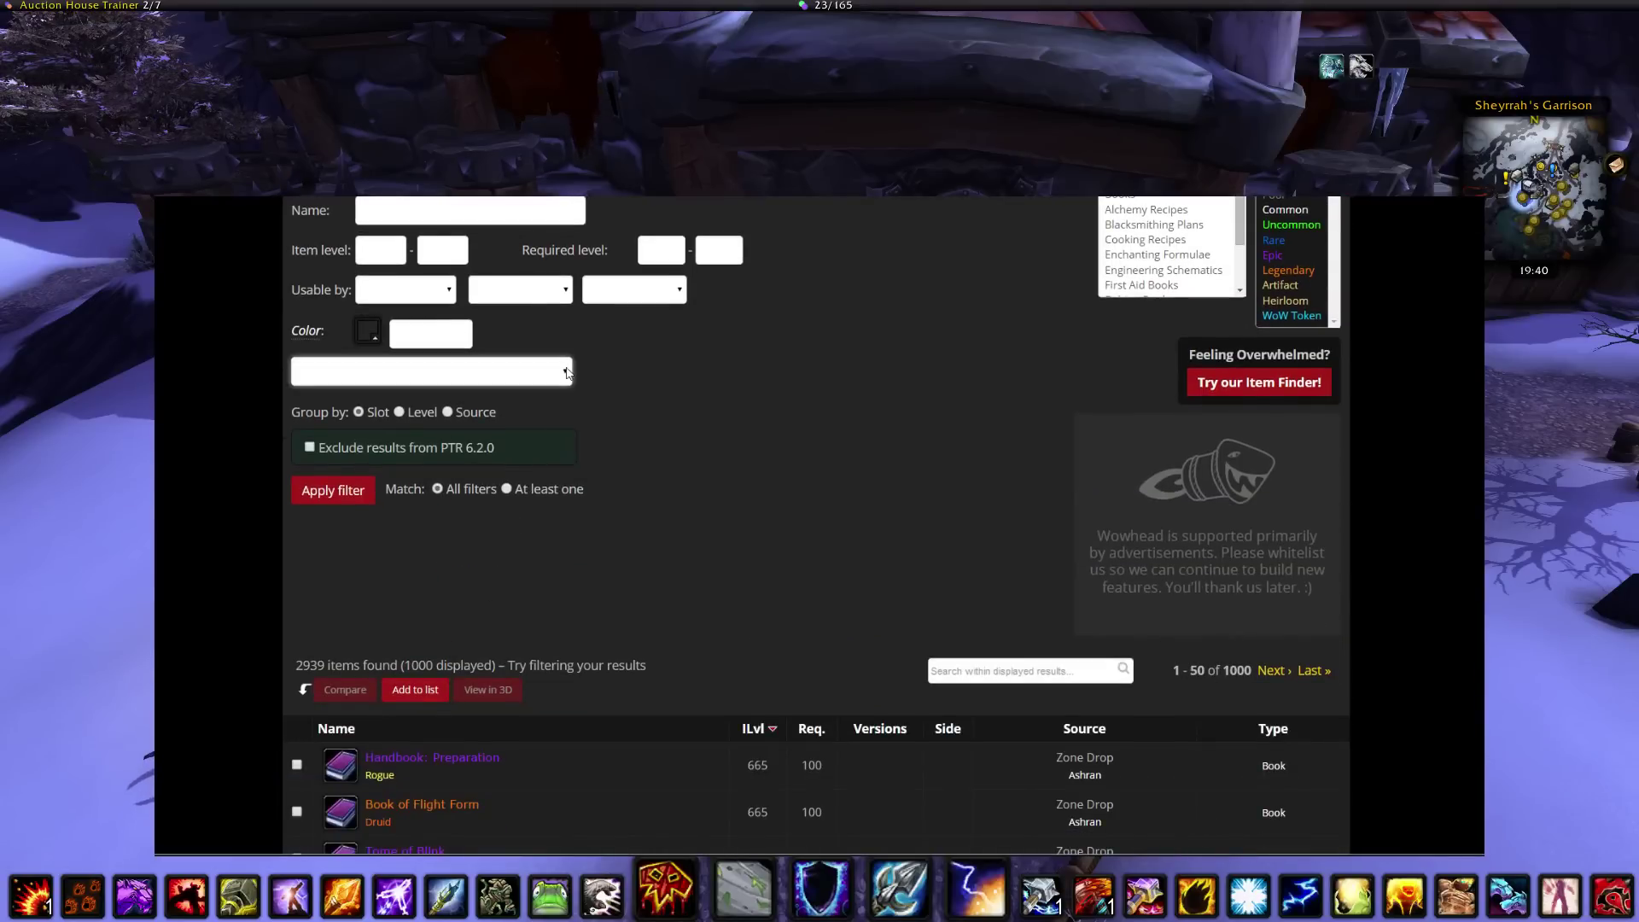
left_click(516, 555)
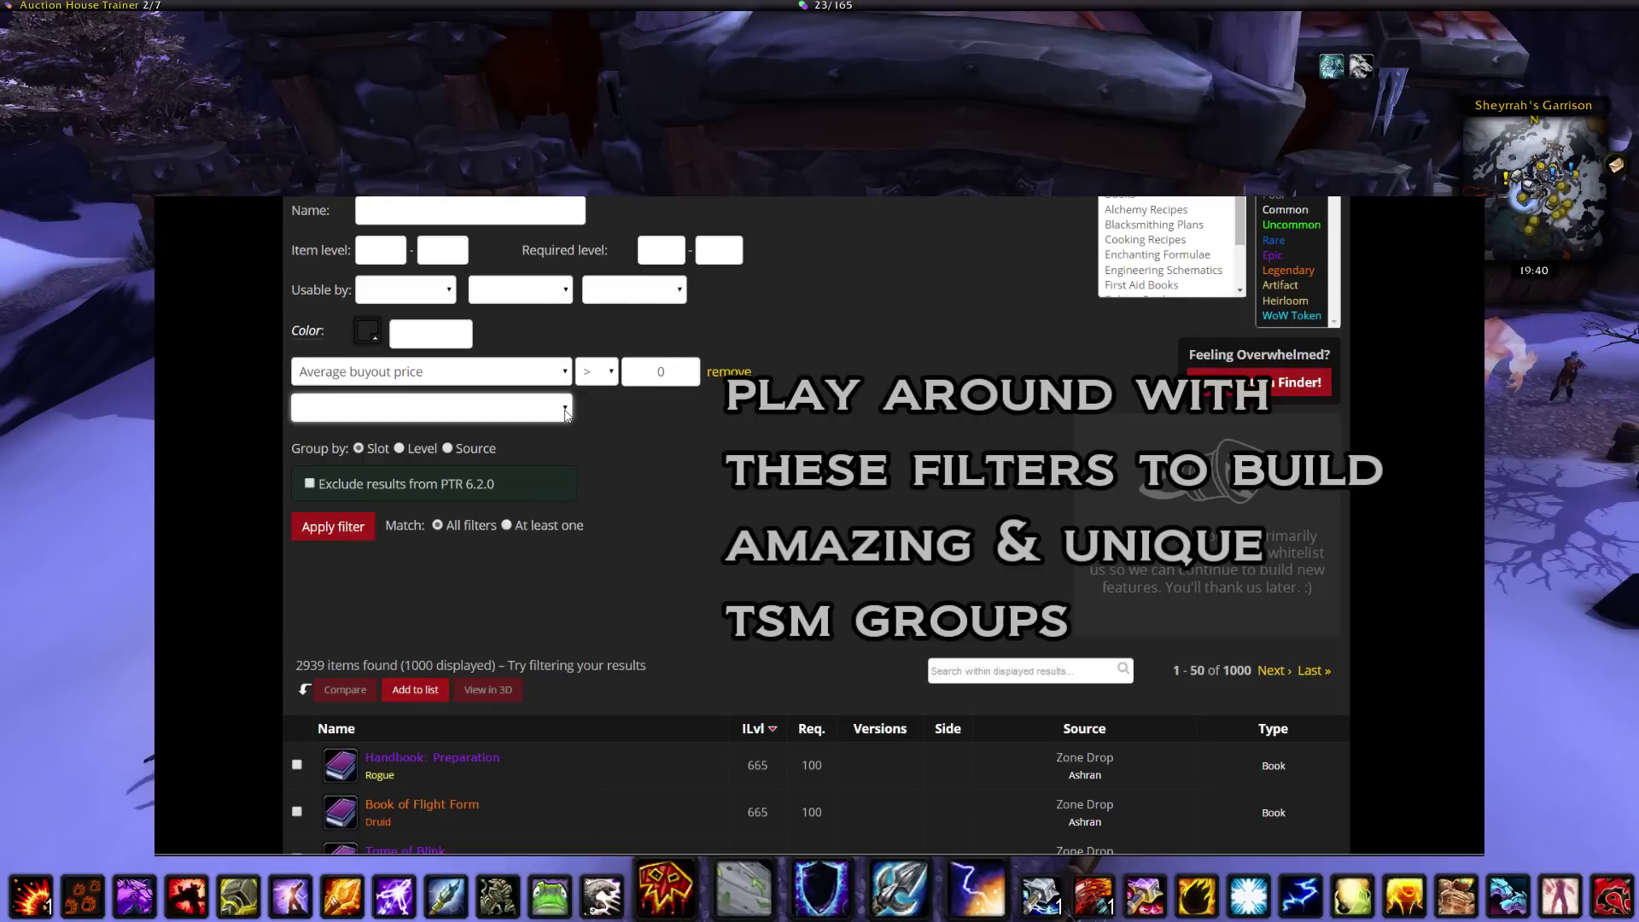
key("Down")
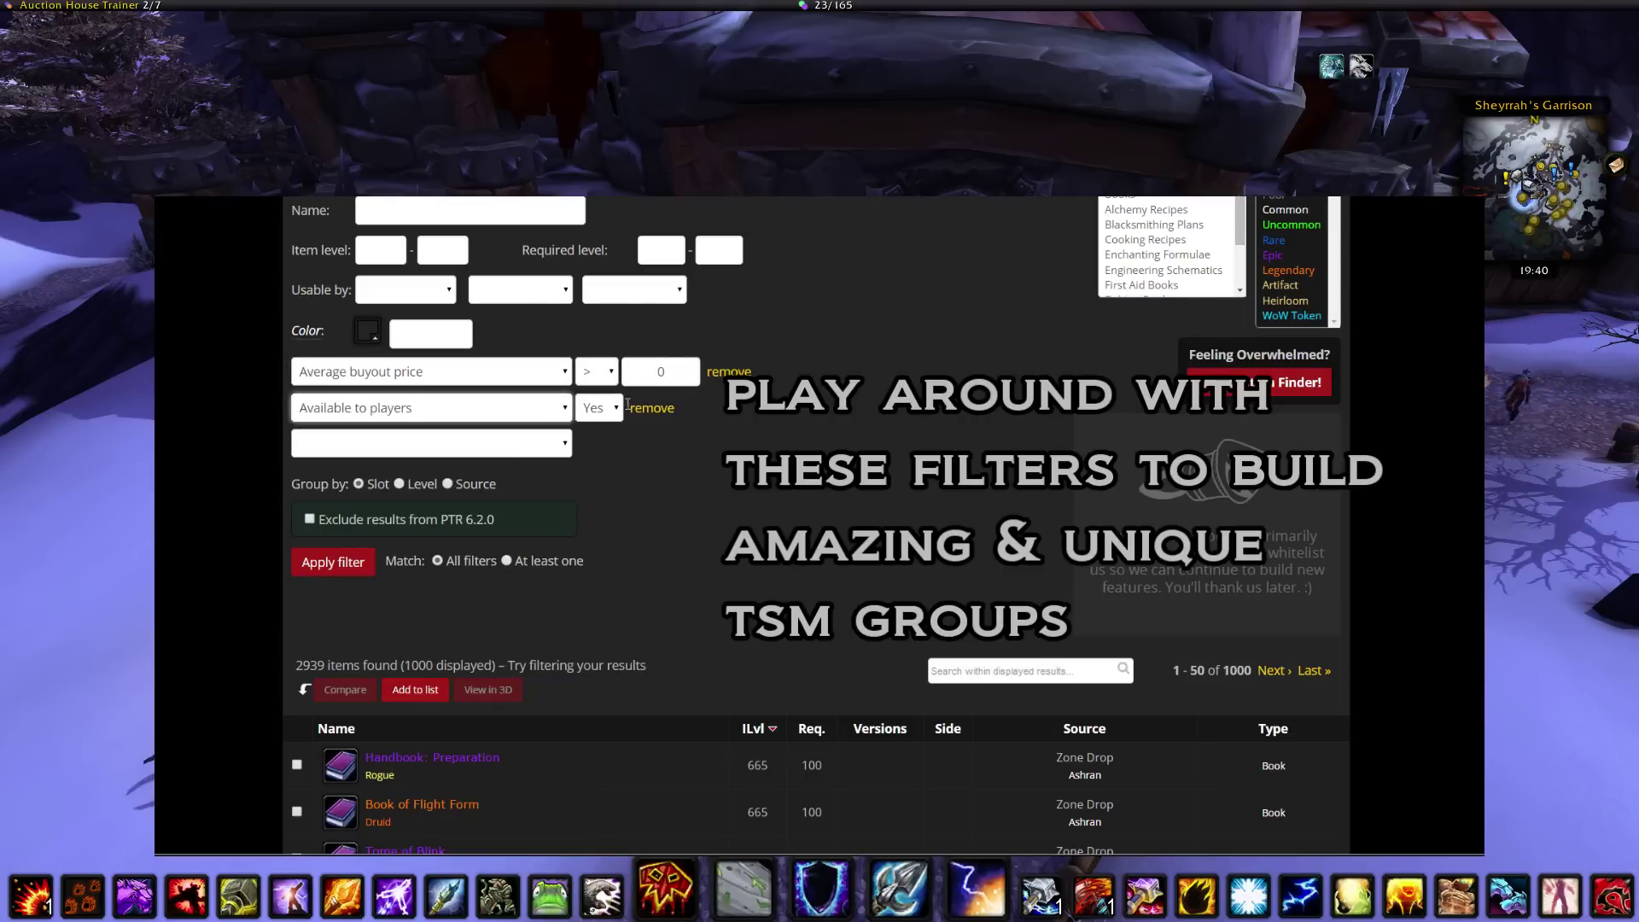
key("Tab")
key("Down")
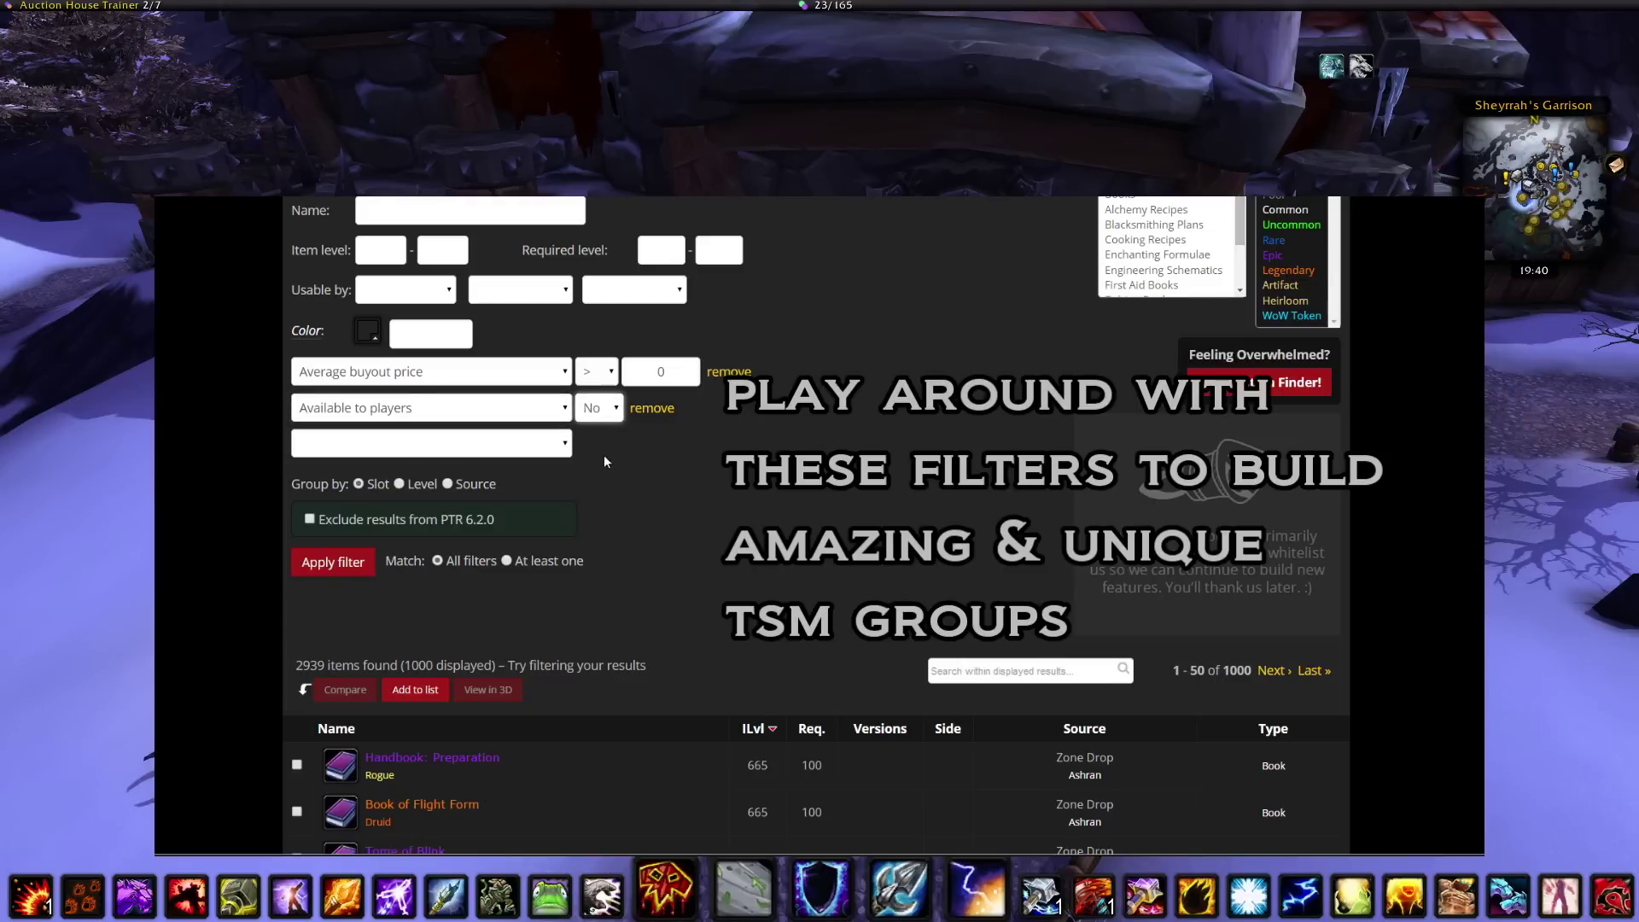
left_click(346, 566)
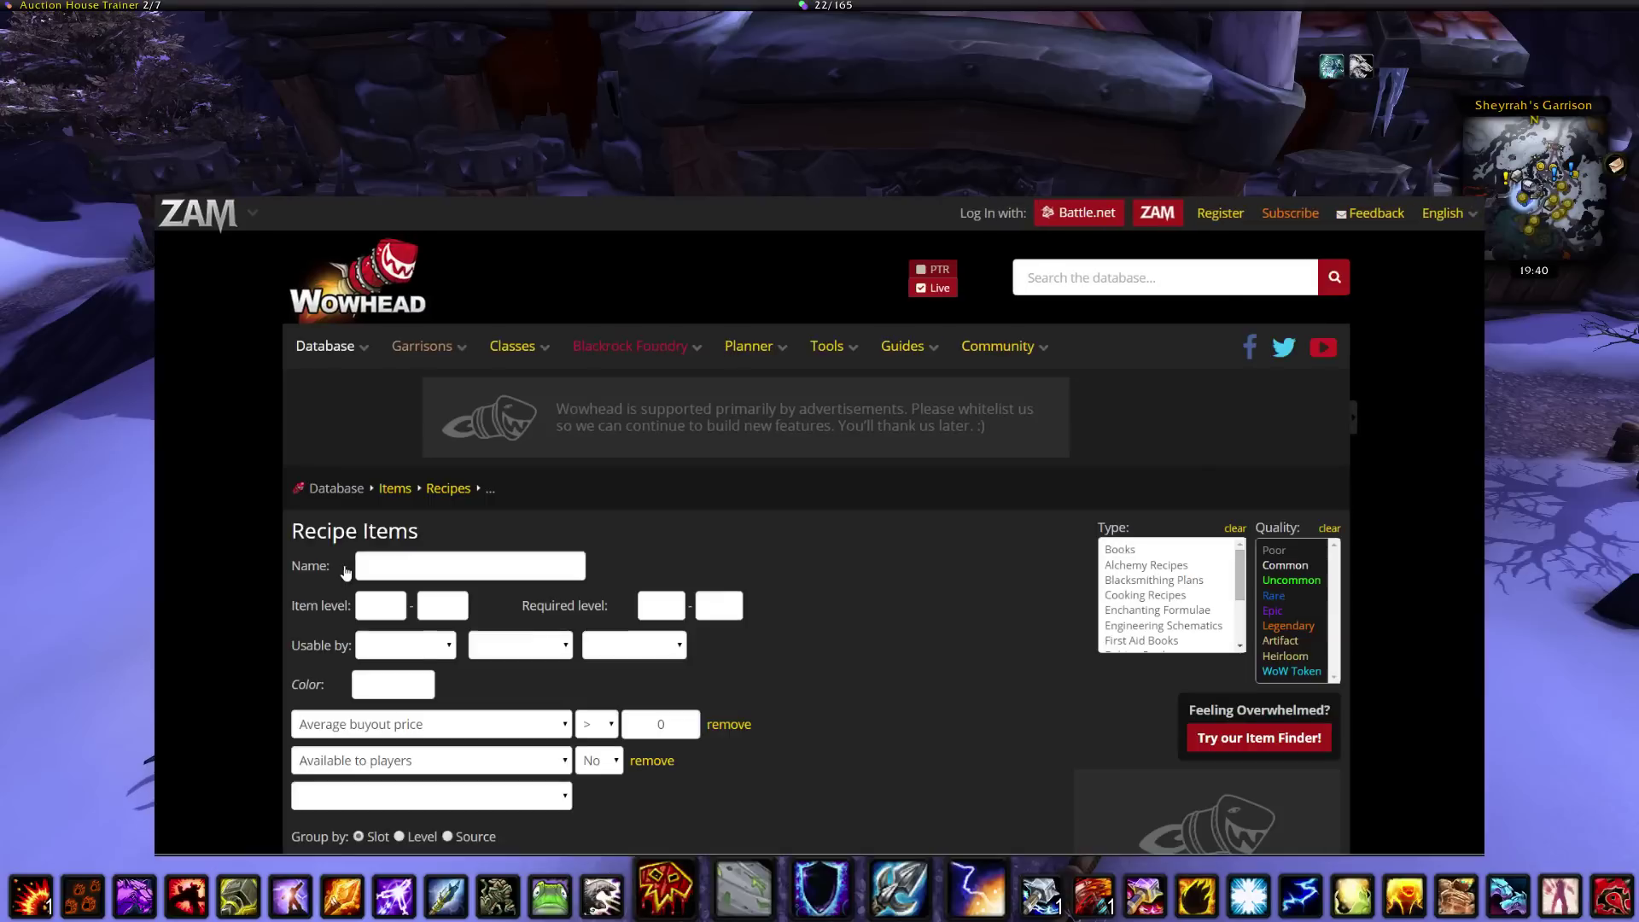
- Browse the 67 matching recipe items, including the second results page
scroll(581, 555, "down", 6)
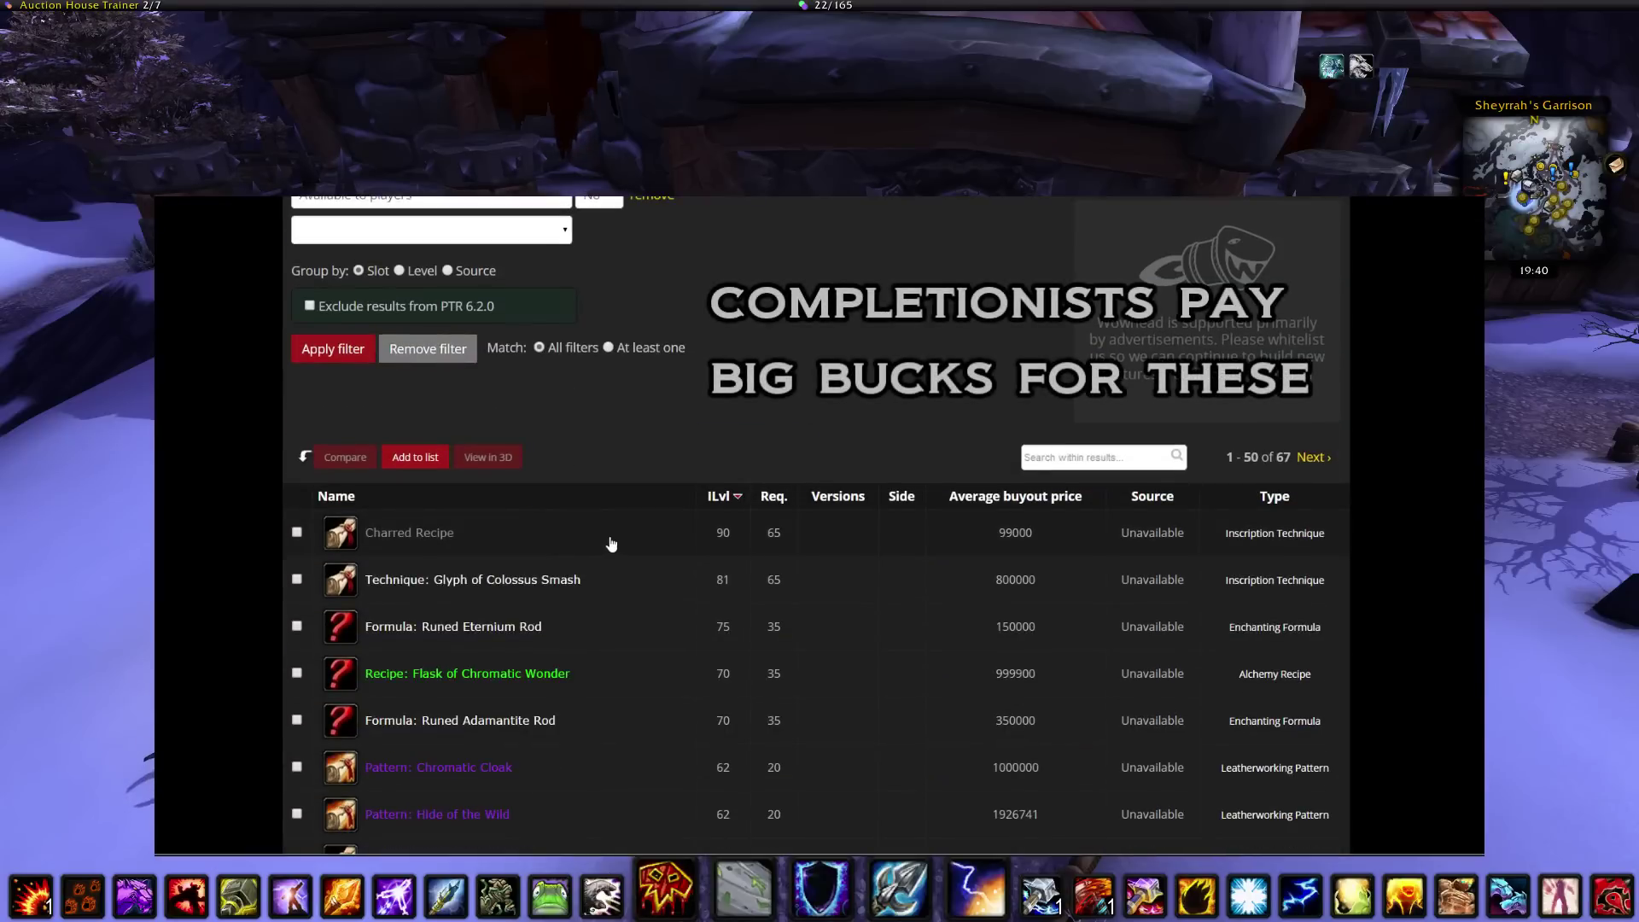
scroll(611, 544, "down", 4)
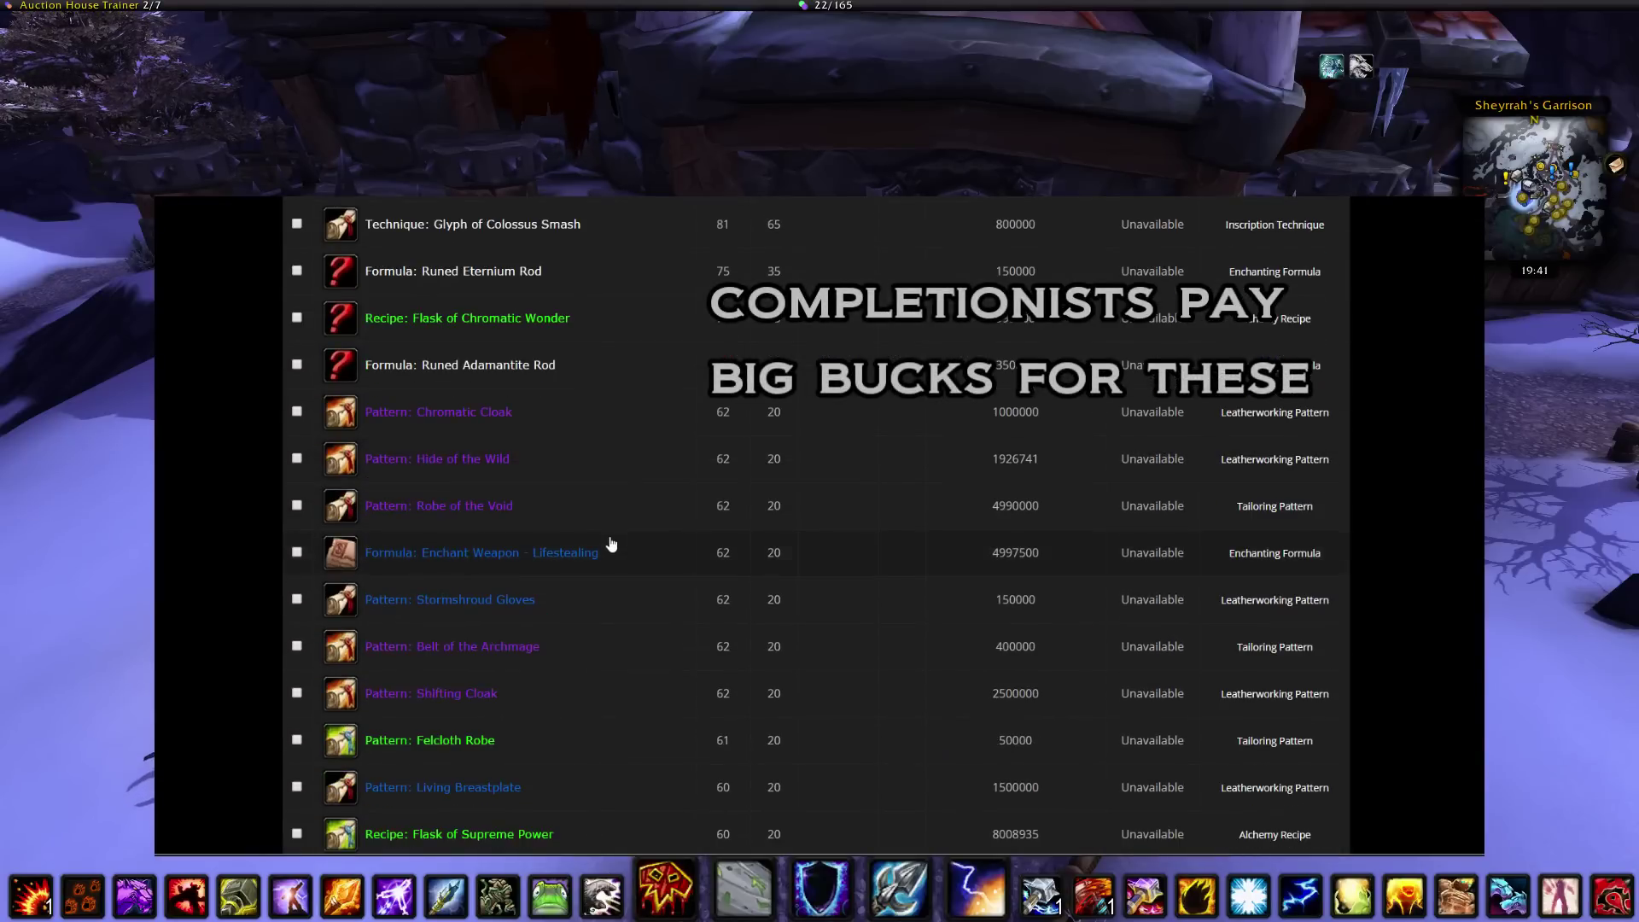
scroll(611, 543, "down", 5)
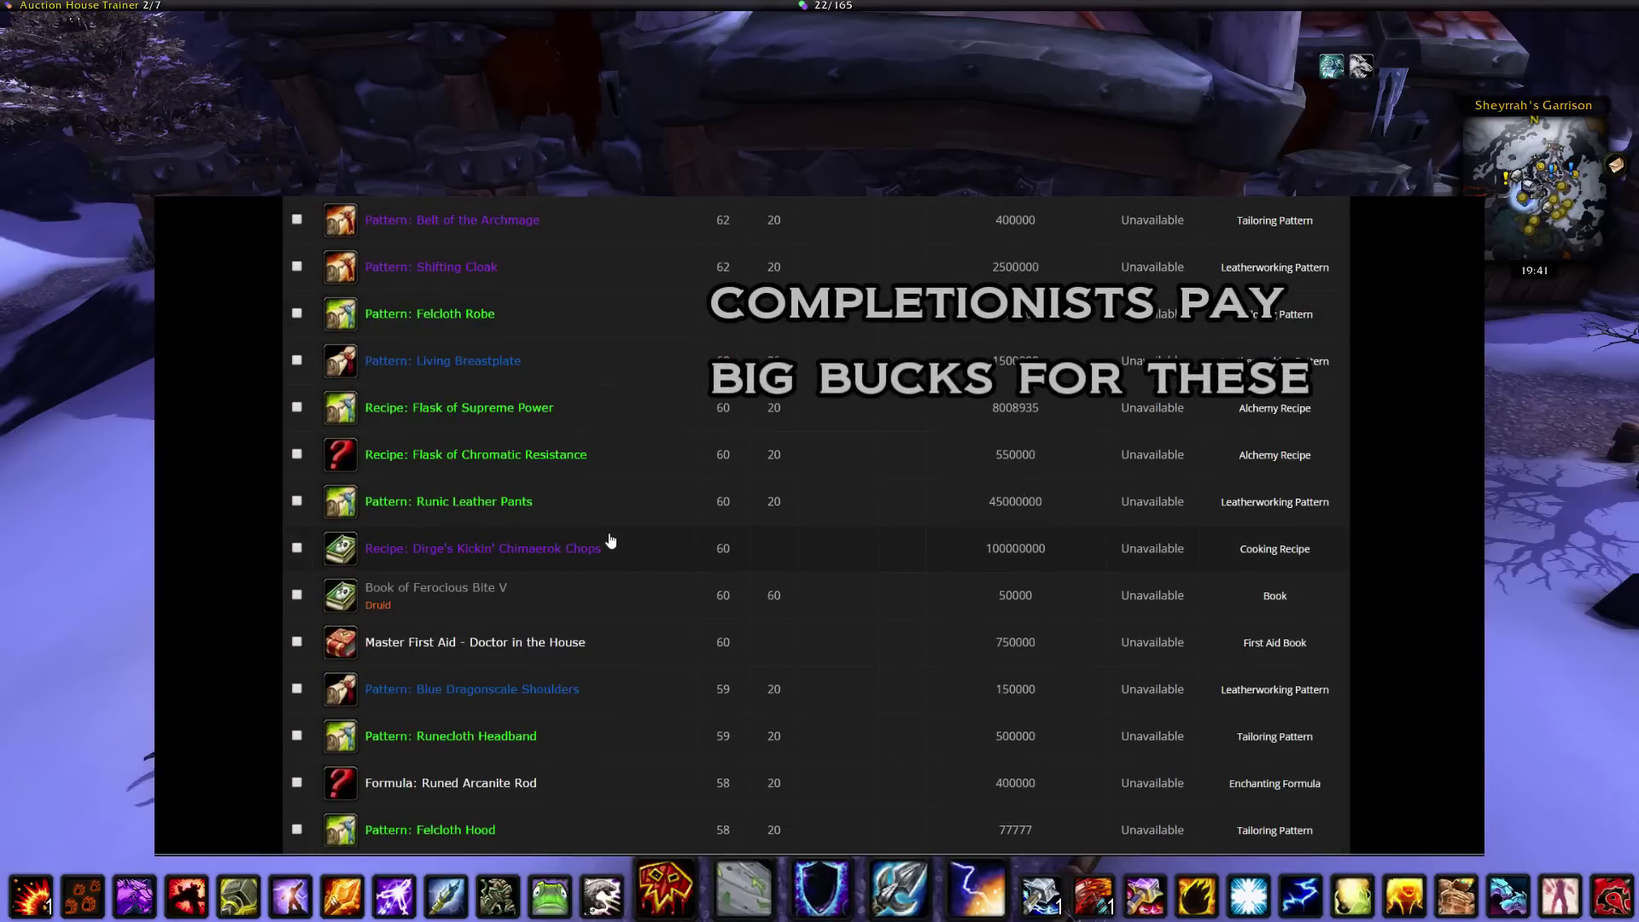
scroll(611, 541, "down", 3)
scroll(612, 540, "down", 3)
scroll(611, 540, "down", 7)
scroll(611, 542, "down", 3)
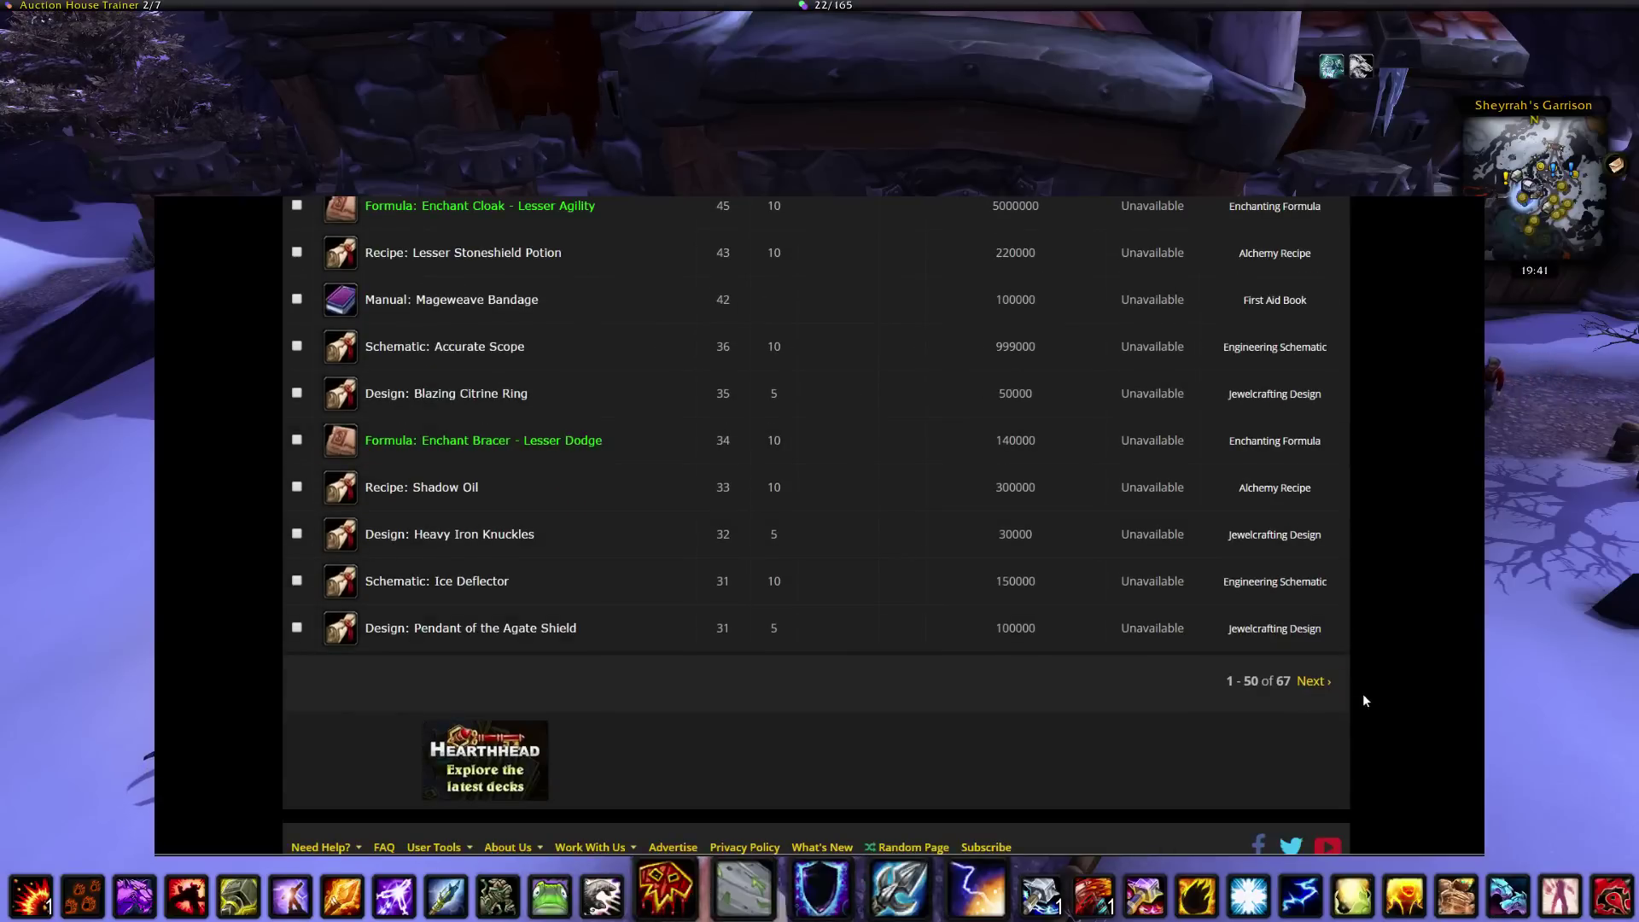
left_click(1314, 681)
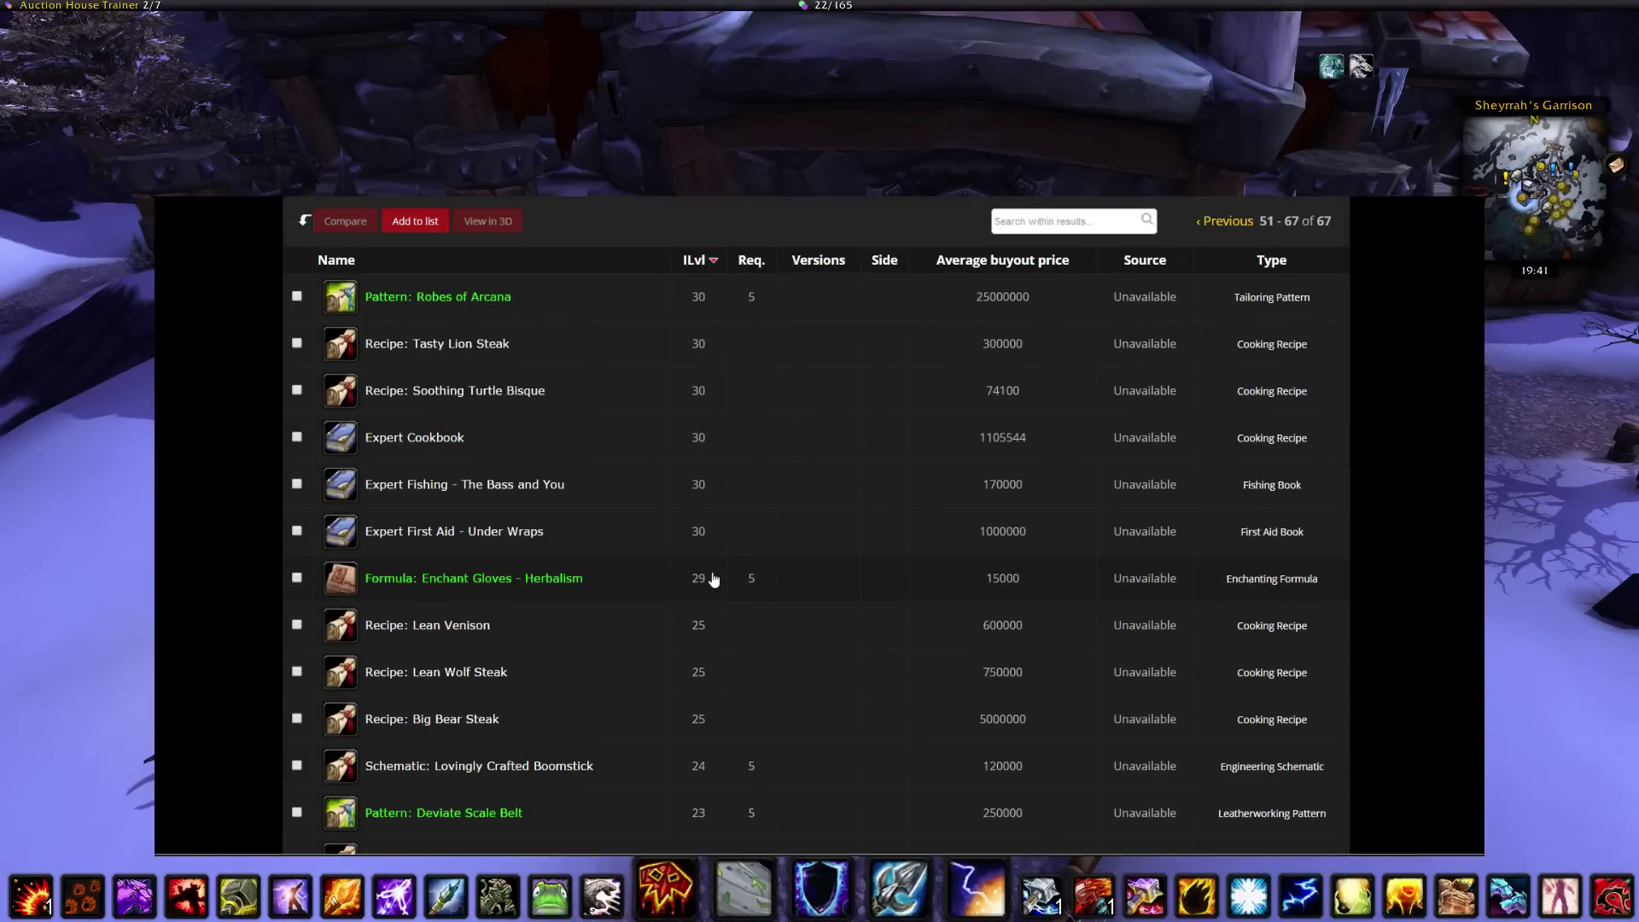
scroll(714, 580, "down", 4)
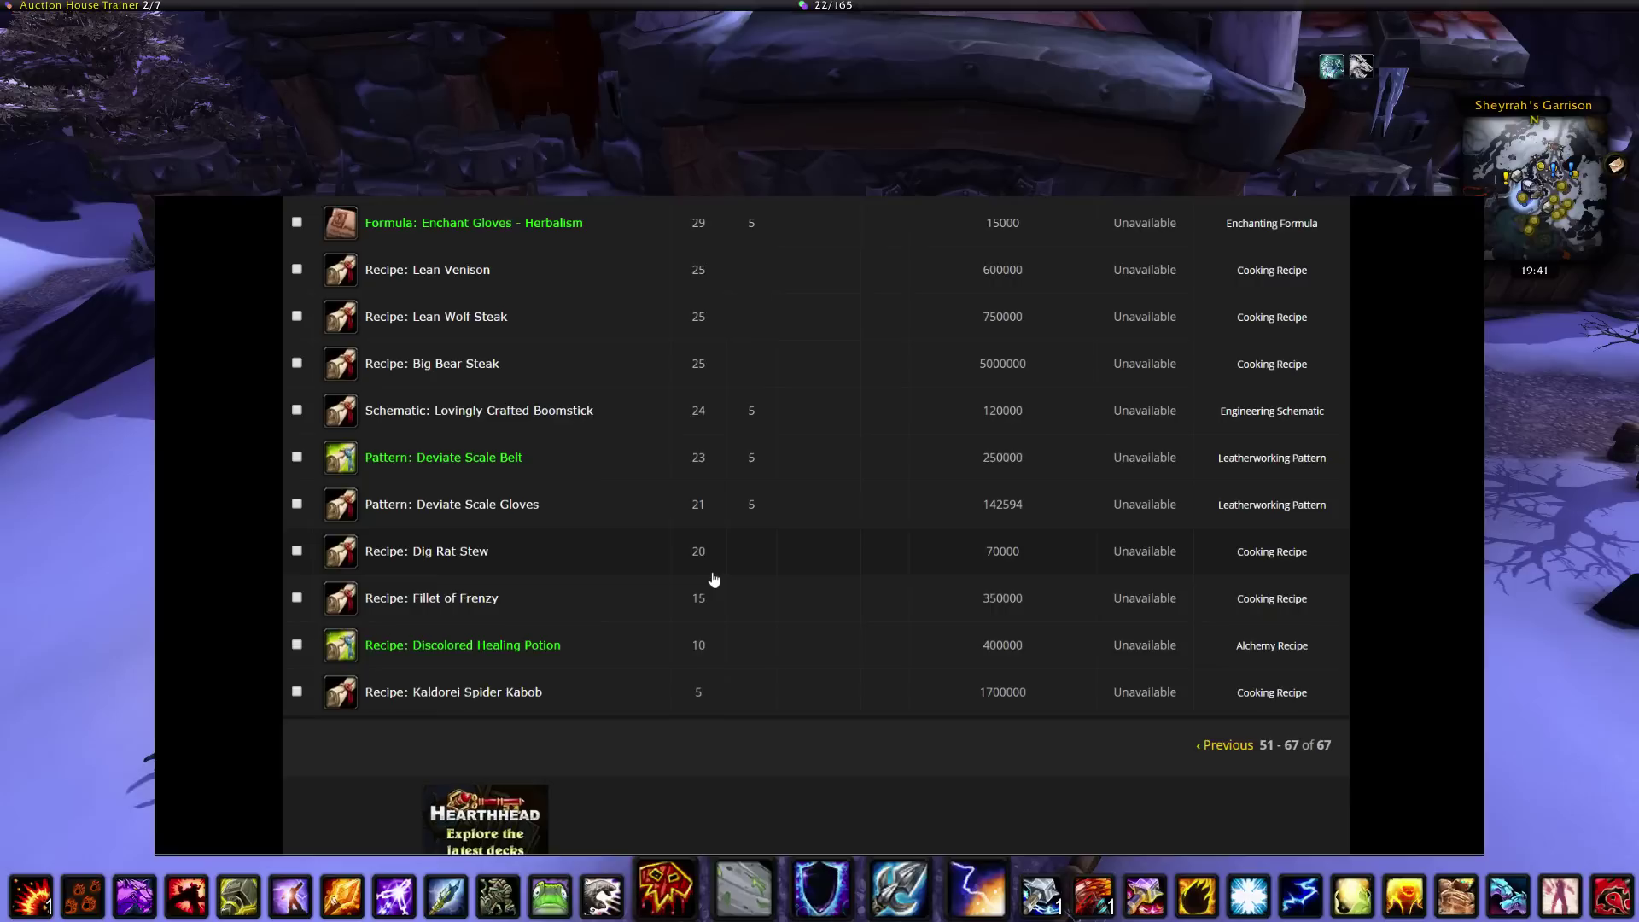
scroll(714, 580, "up", 5)
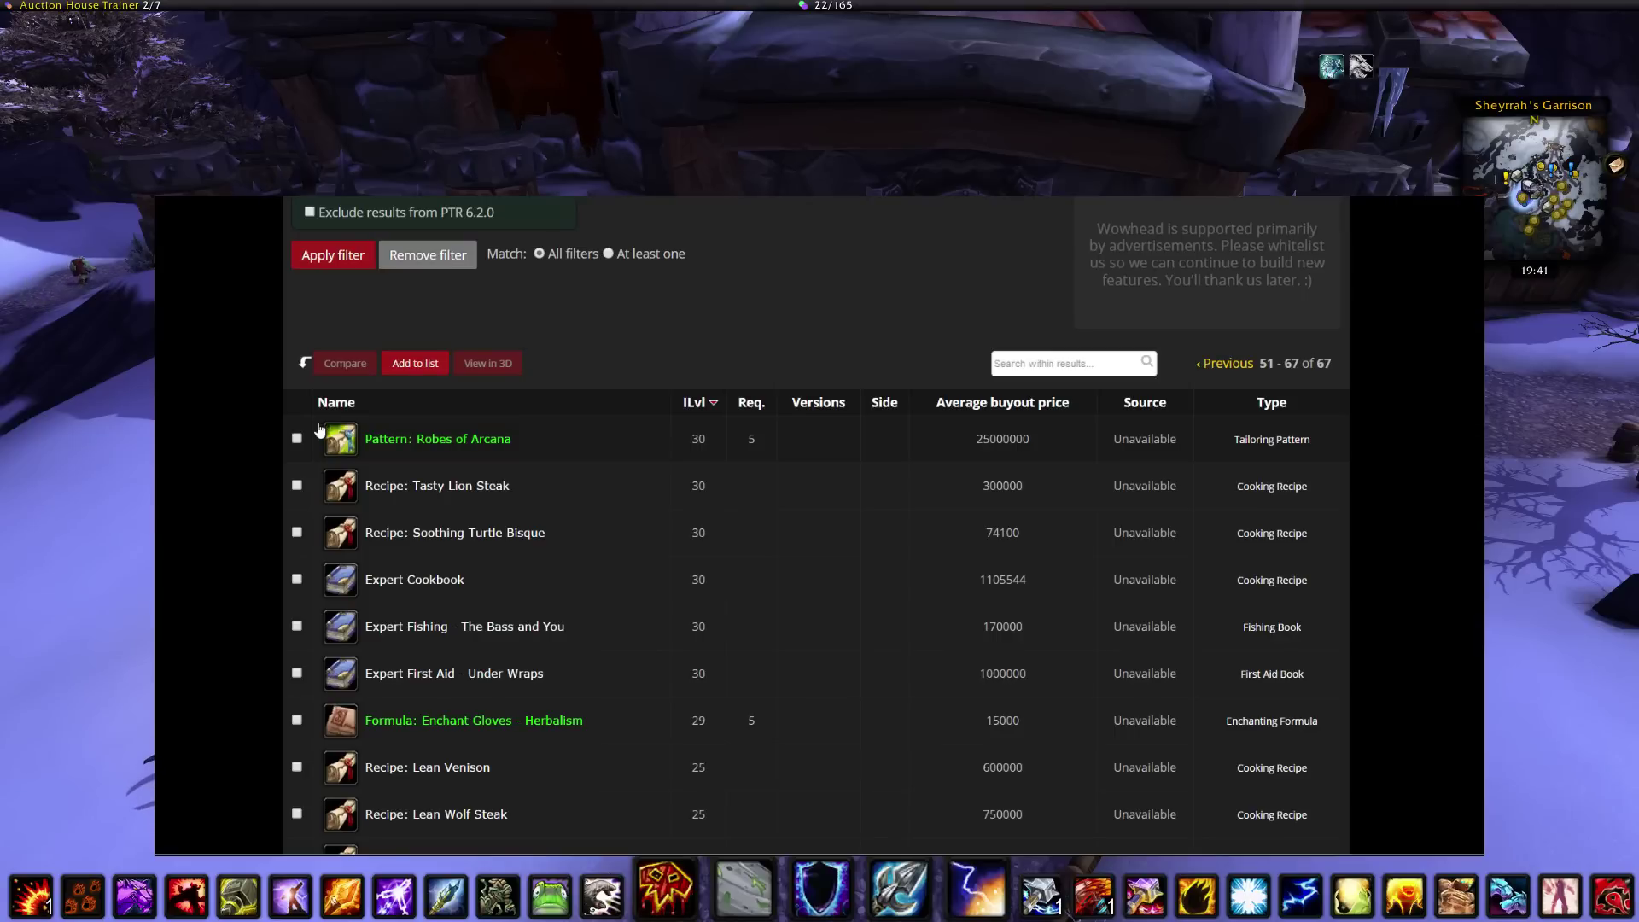
scroll(325, 431, "up", 5)
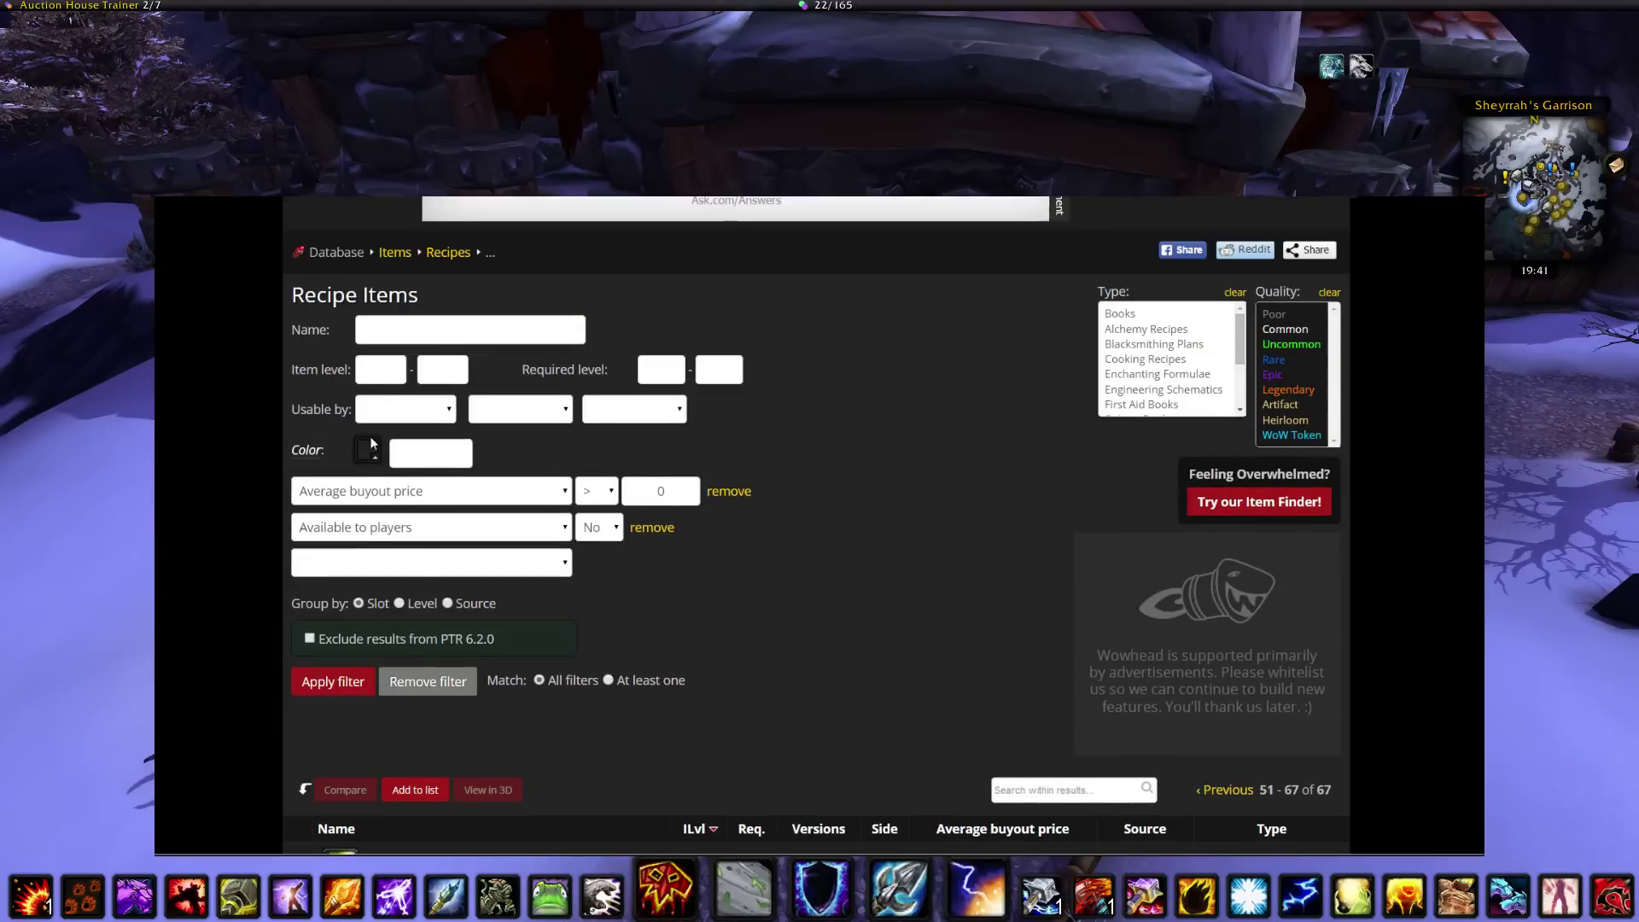
scroll(366, 444, "up", 3)
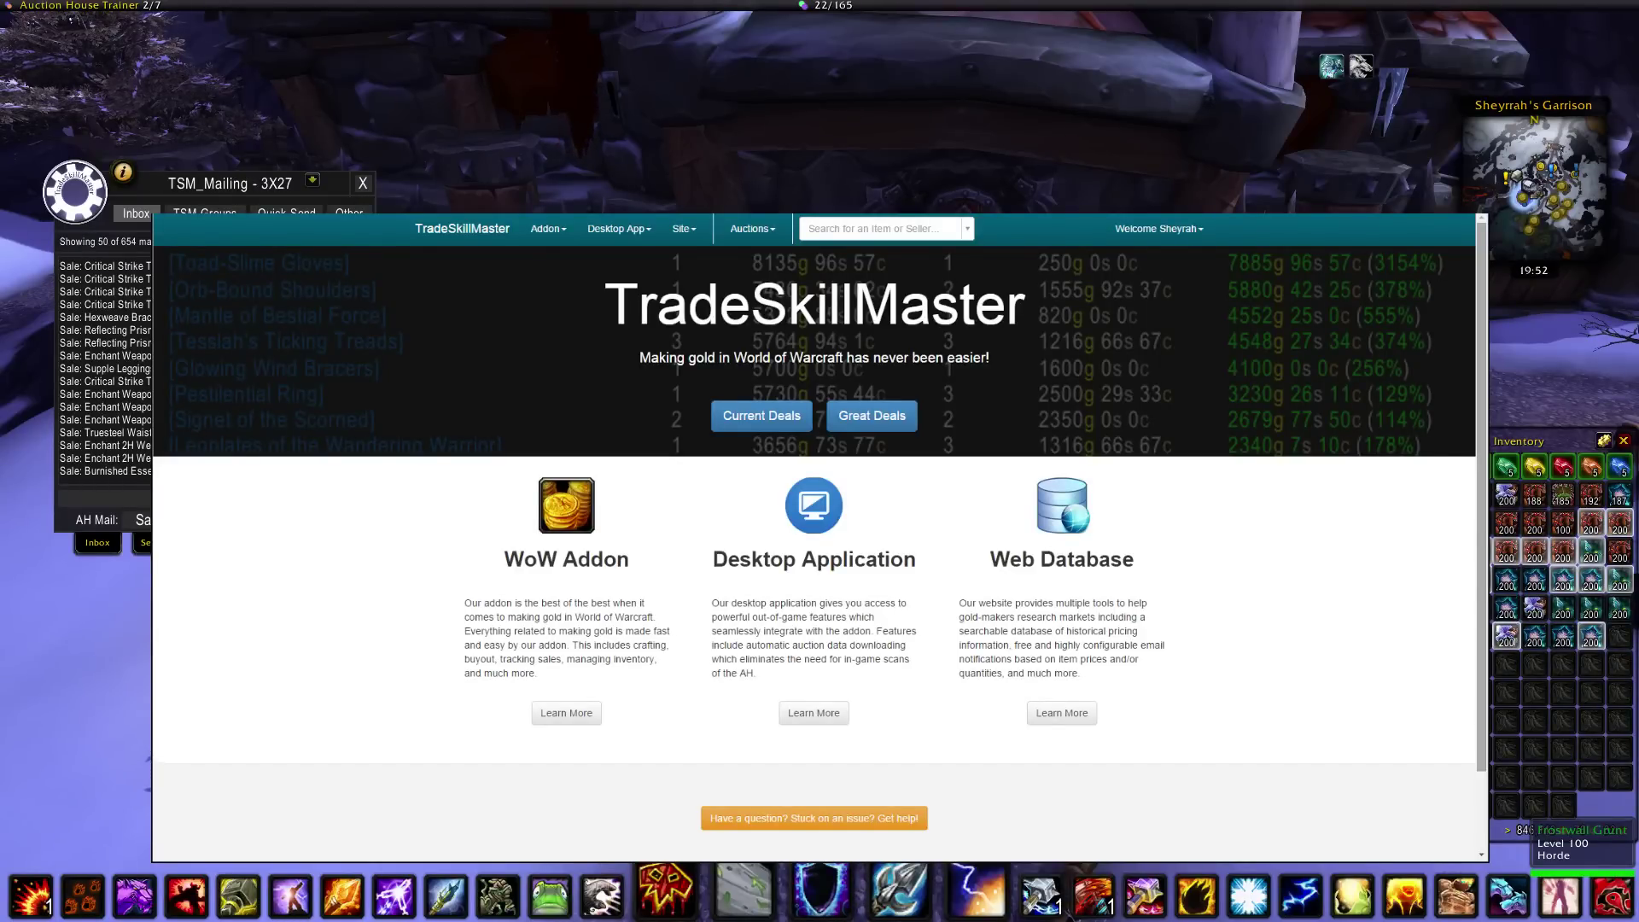
- Go to the Top Sellers page for Kazzak from the Auctions menu
left_click(753, 229)
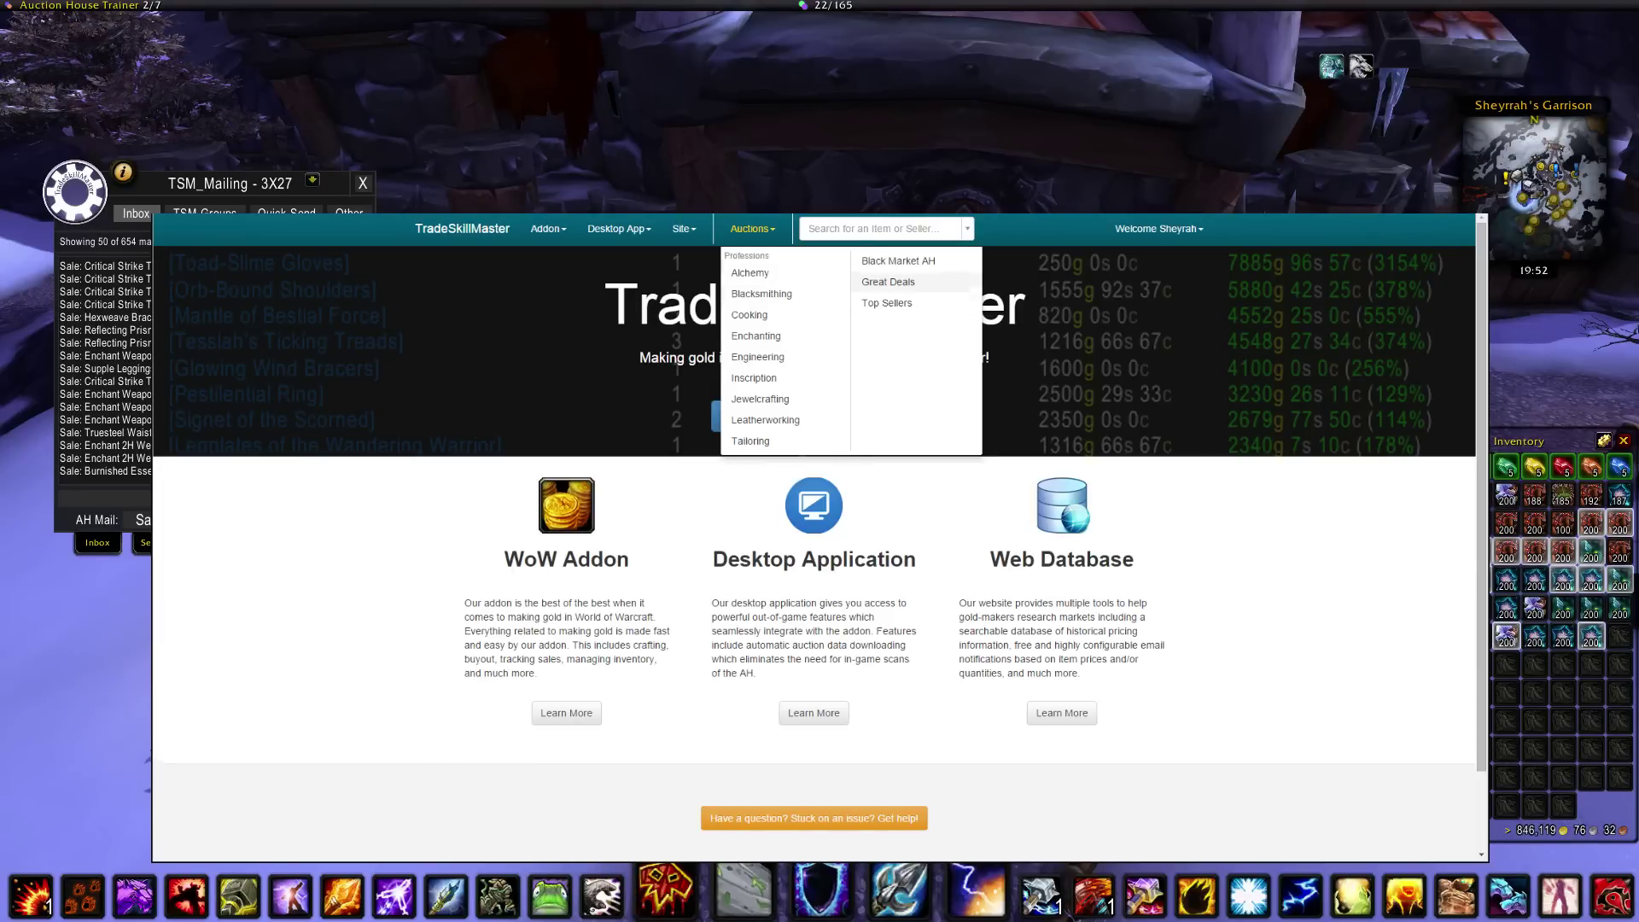
left_click(890, 304)
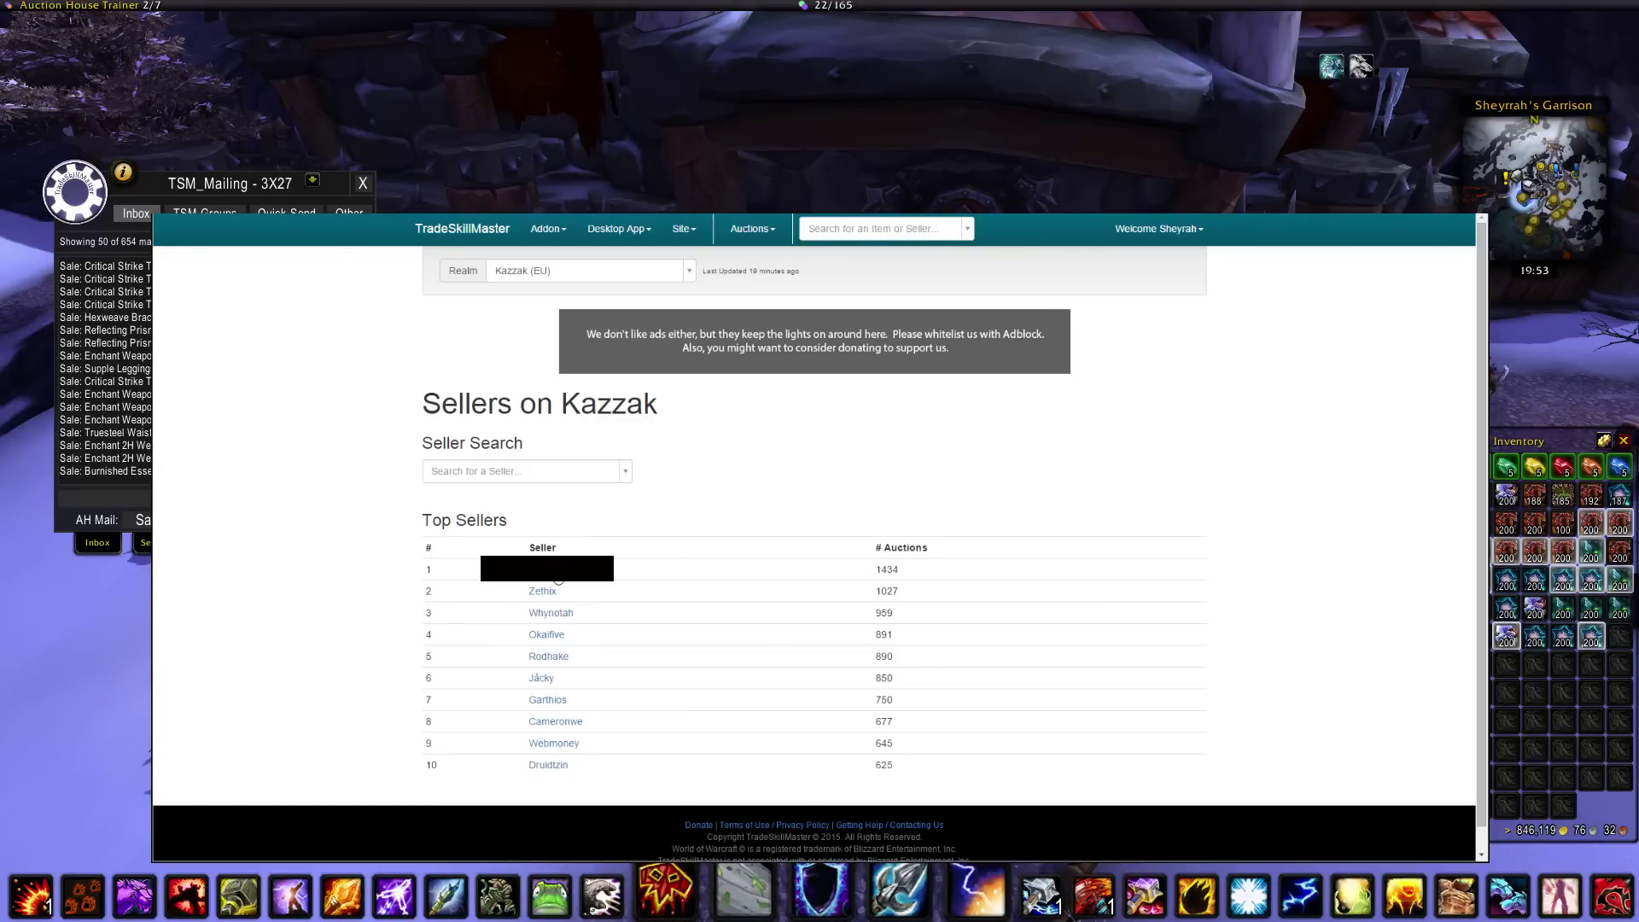
- Open the top seller's 1434 auction listings and sort them by buyout per item
left_click(558, 578)
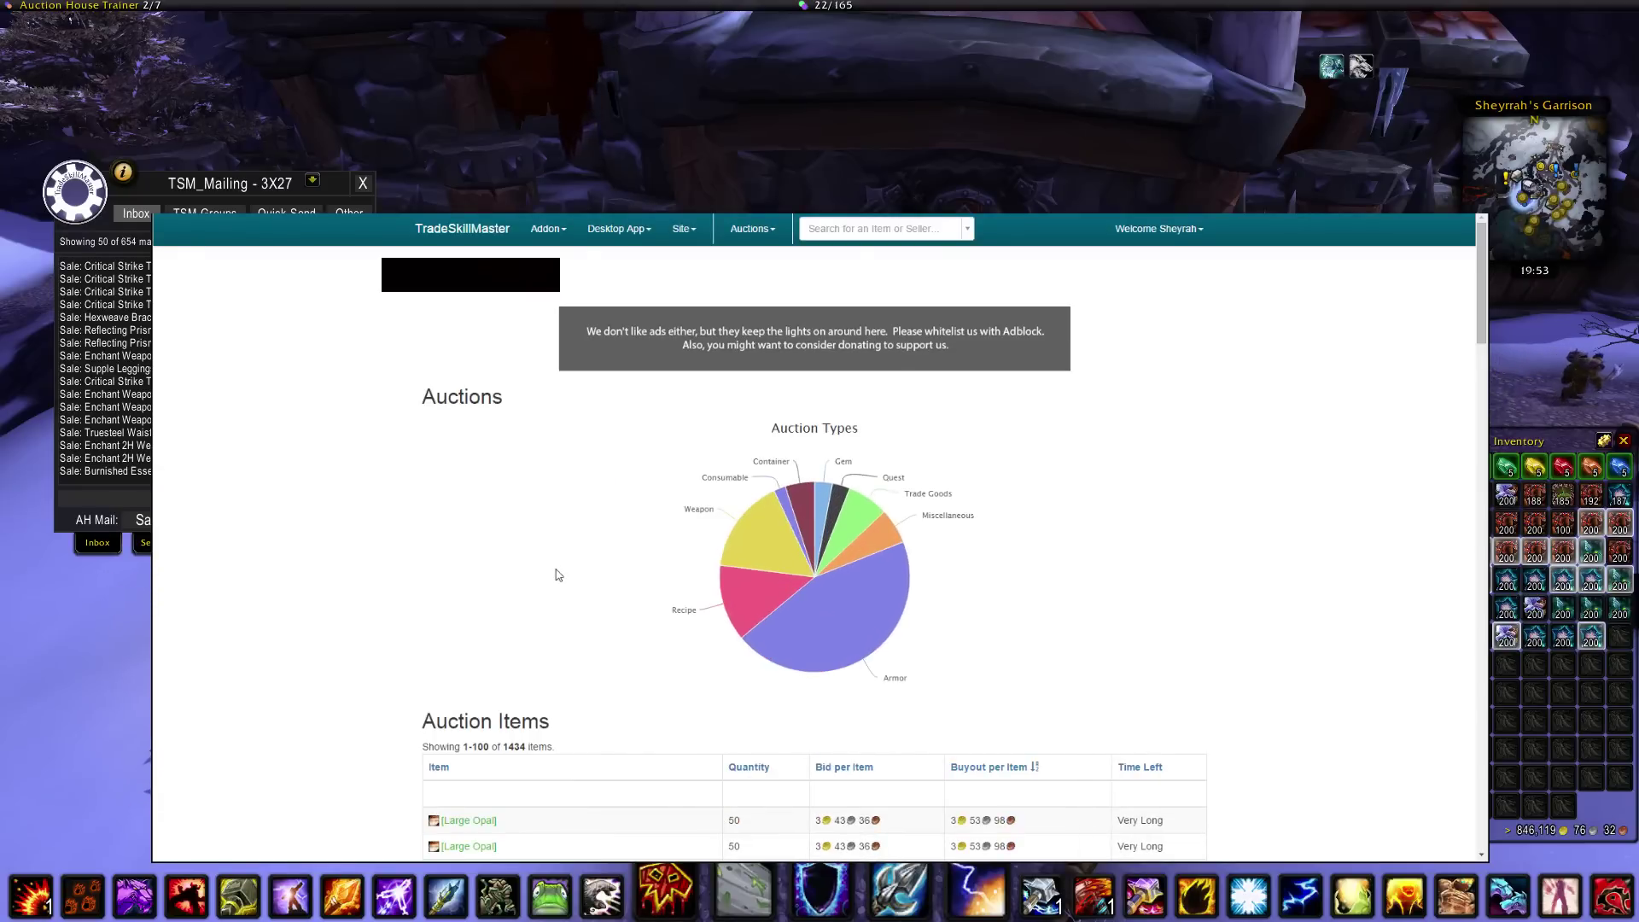
scroll(1073, 653, "down", 2)
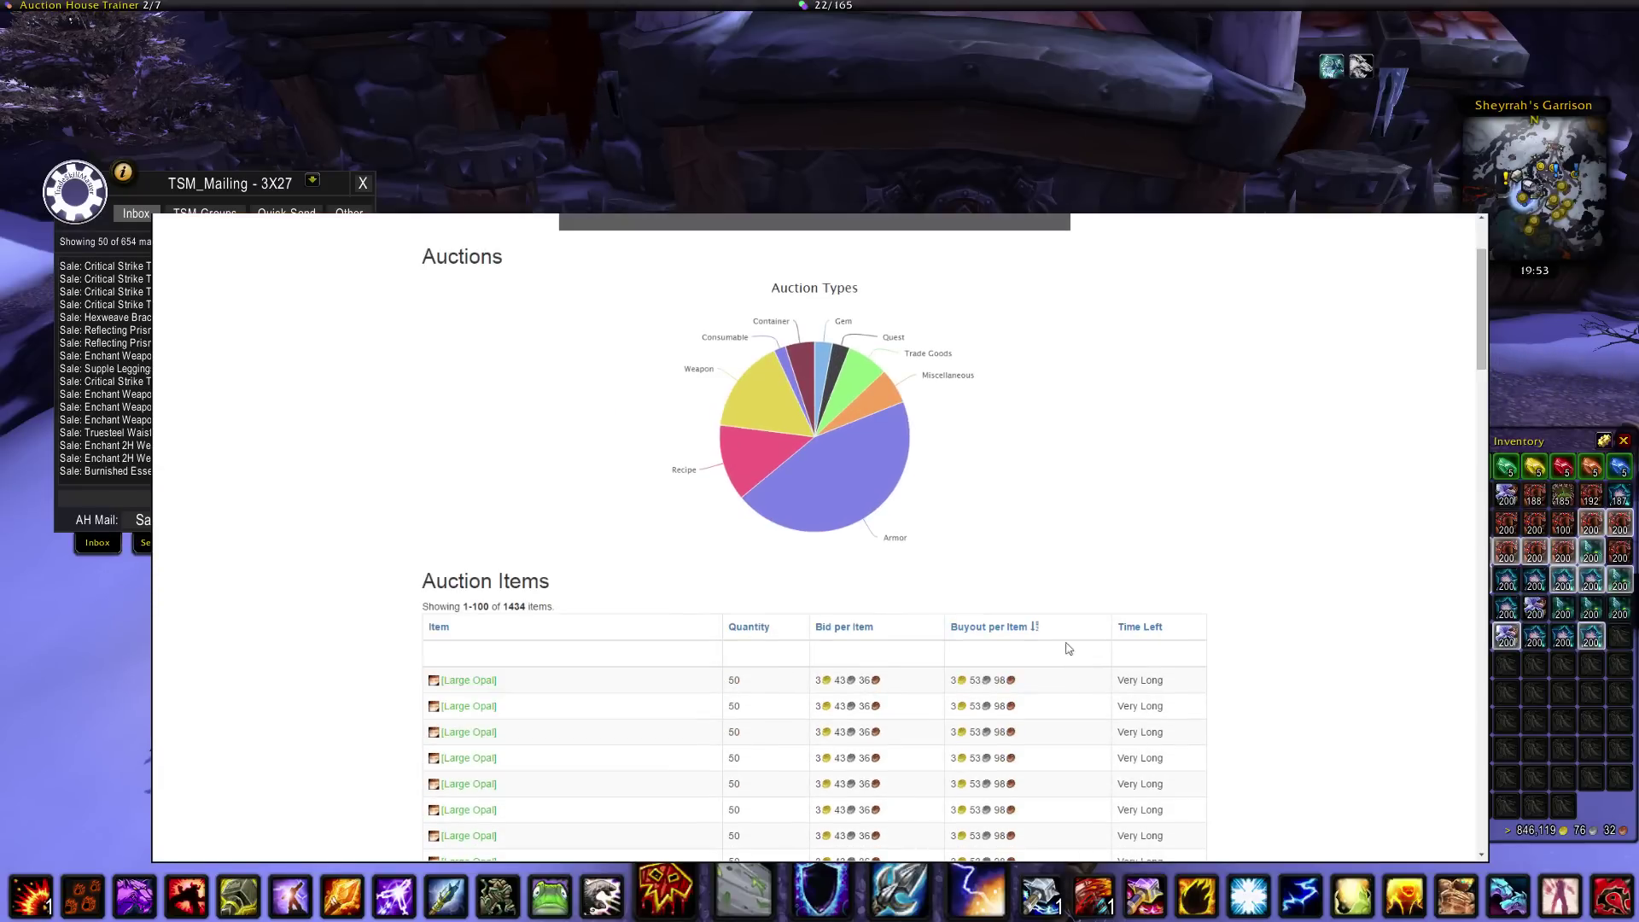
left_click(986, 629)
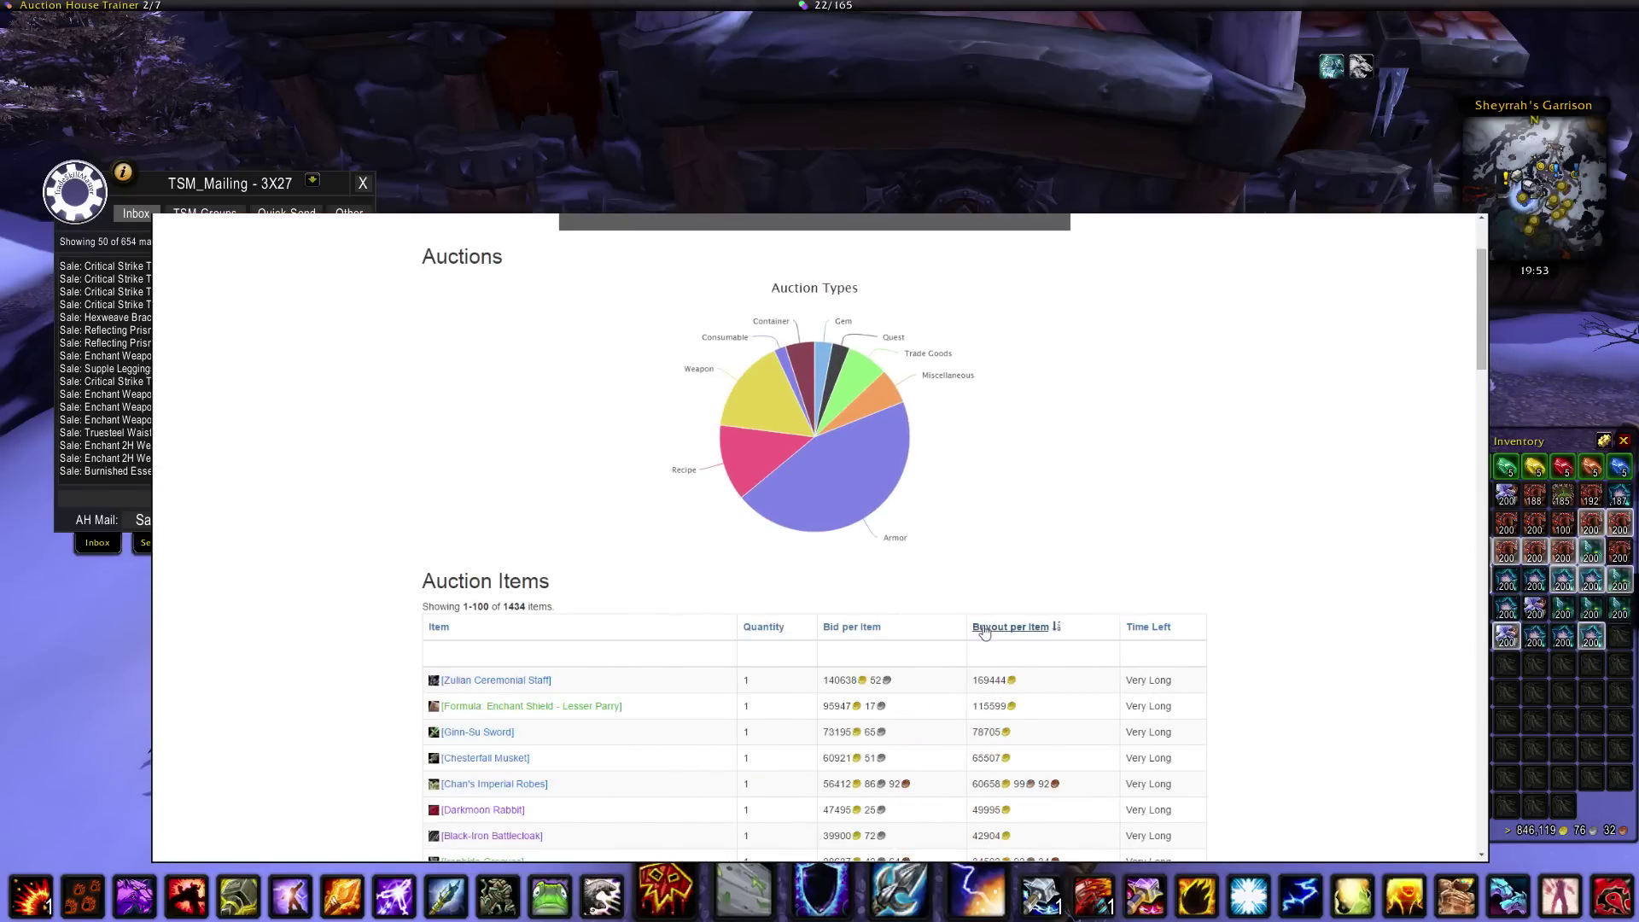
scroll(1016, 499, "down", 2)
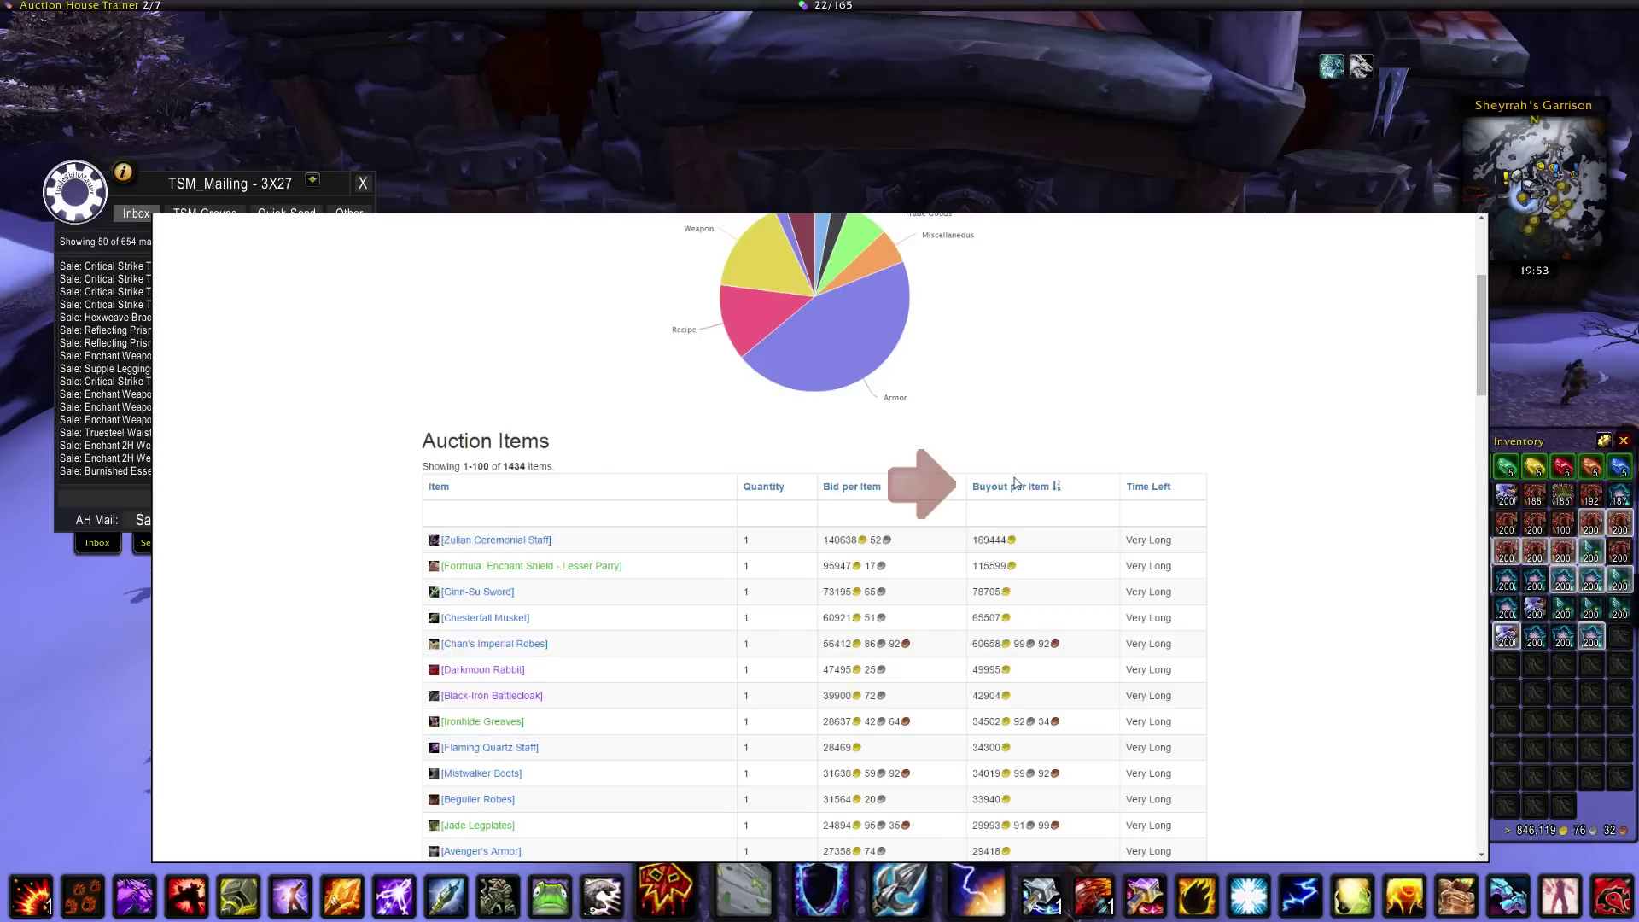
scroll(1011, 495, "down", 2)
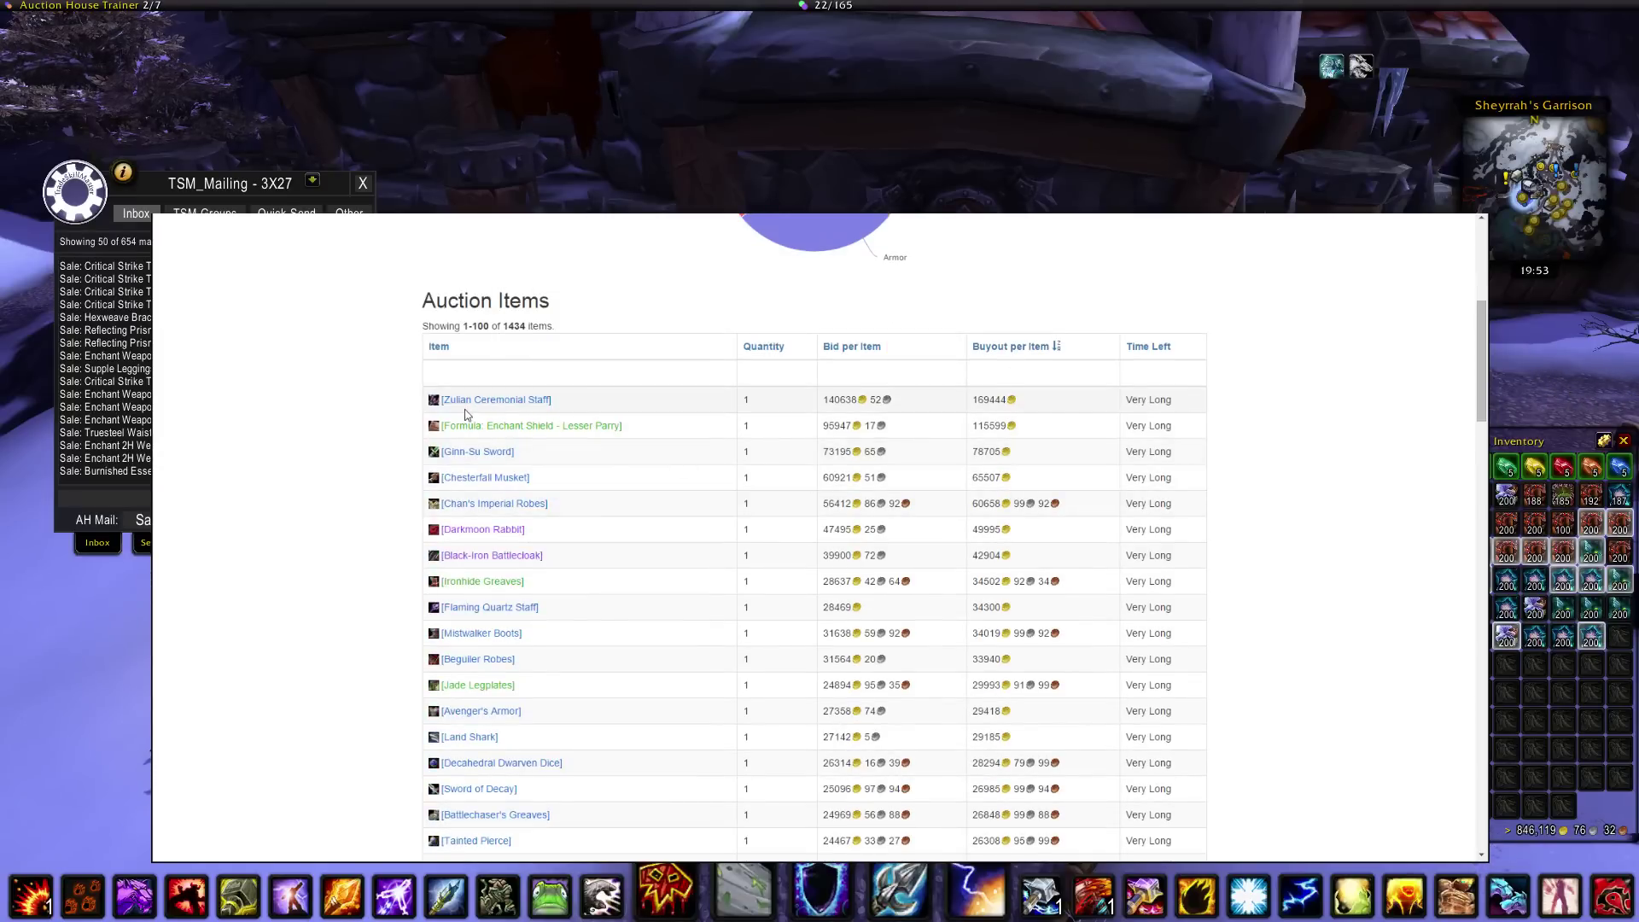
scroll(395, 420, "down", 2)
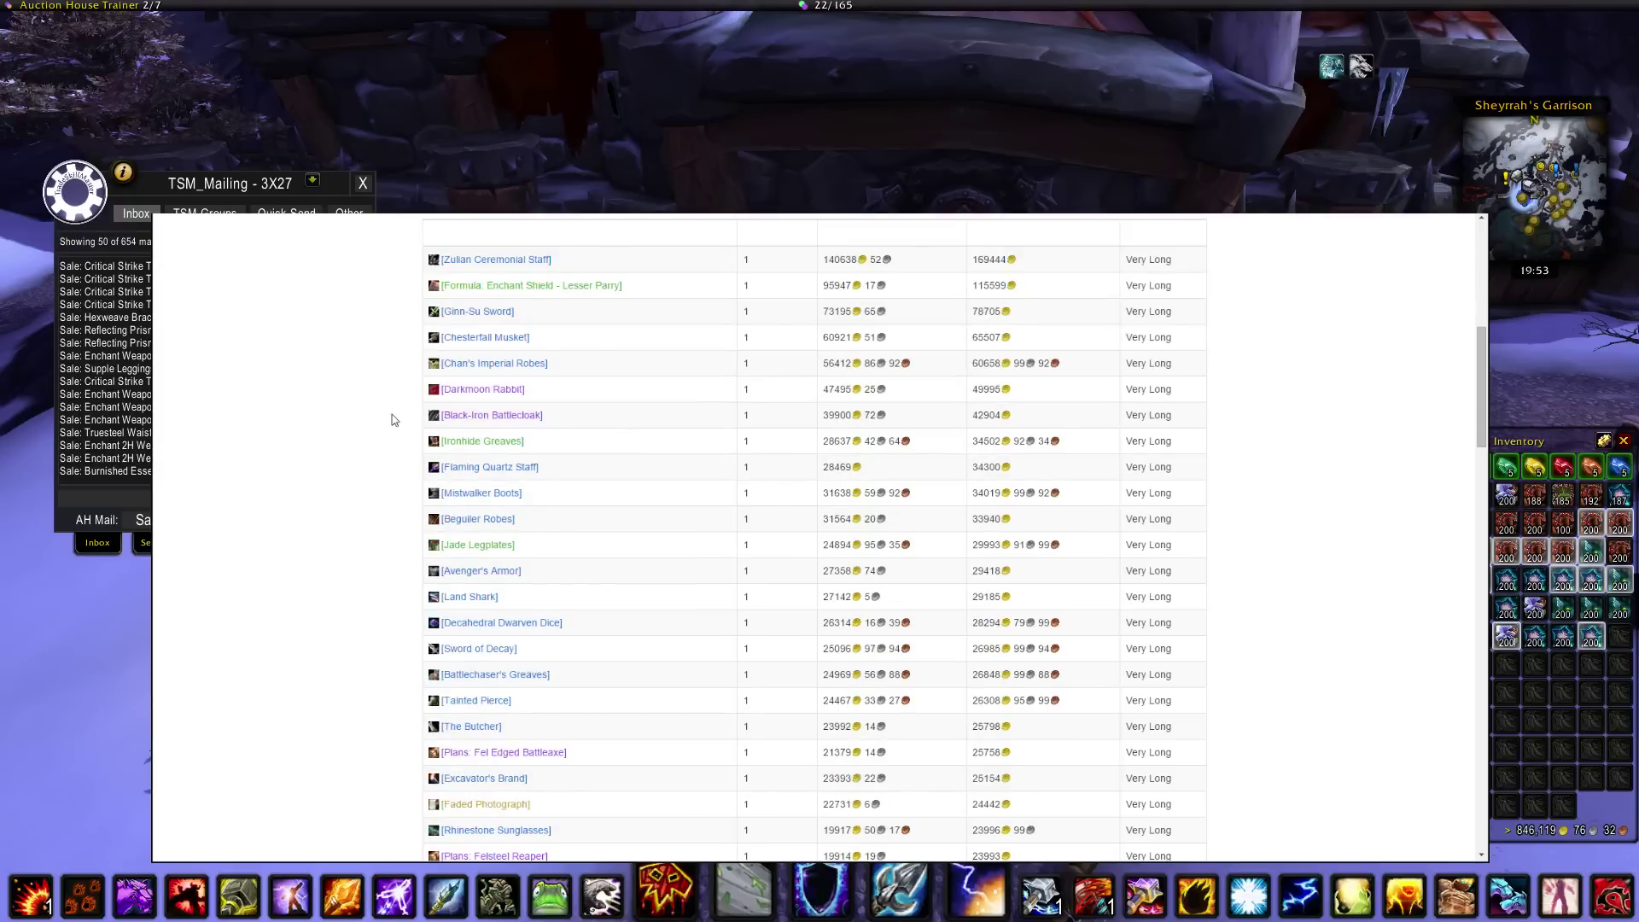
scroll(391, 374, "up", 1)
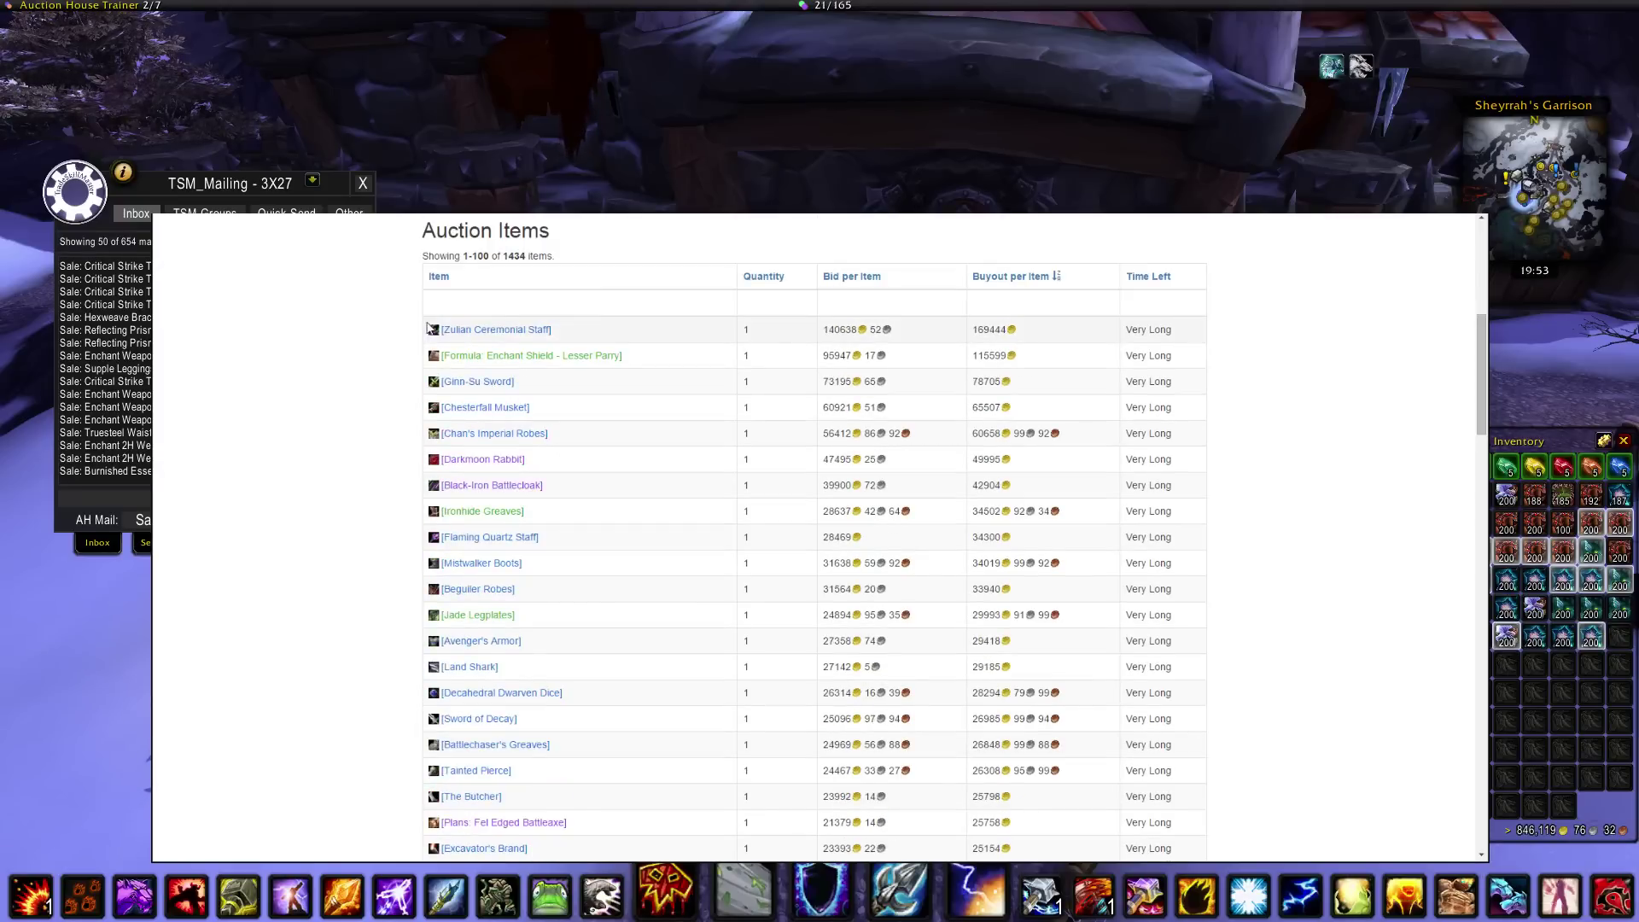
- Select and copy the rows of the seller's auction items table
left_click_drag(426, 329, 1198, 673)
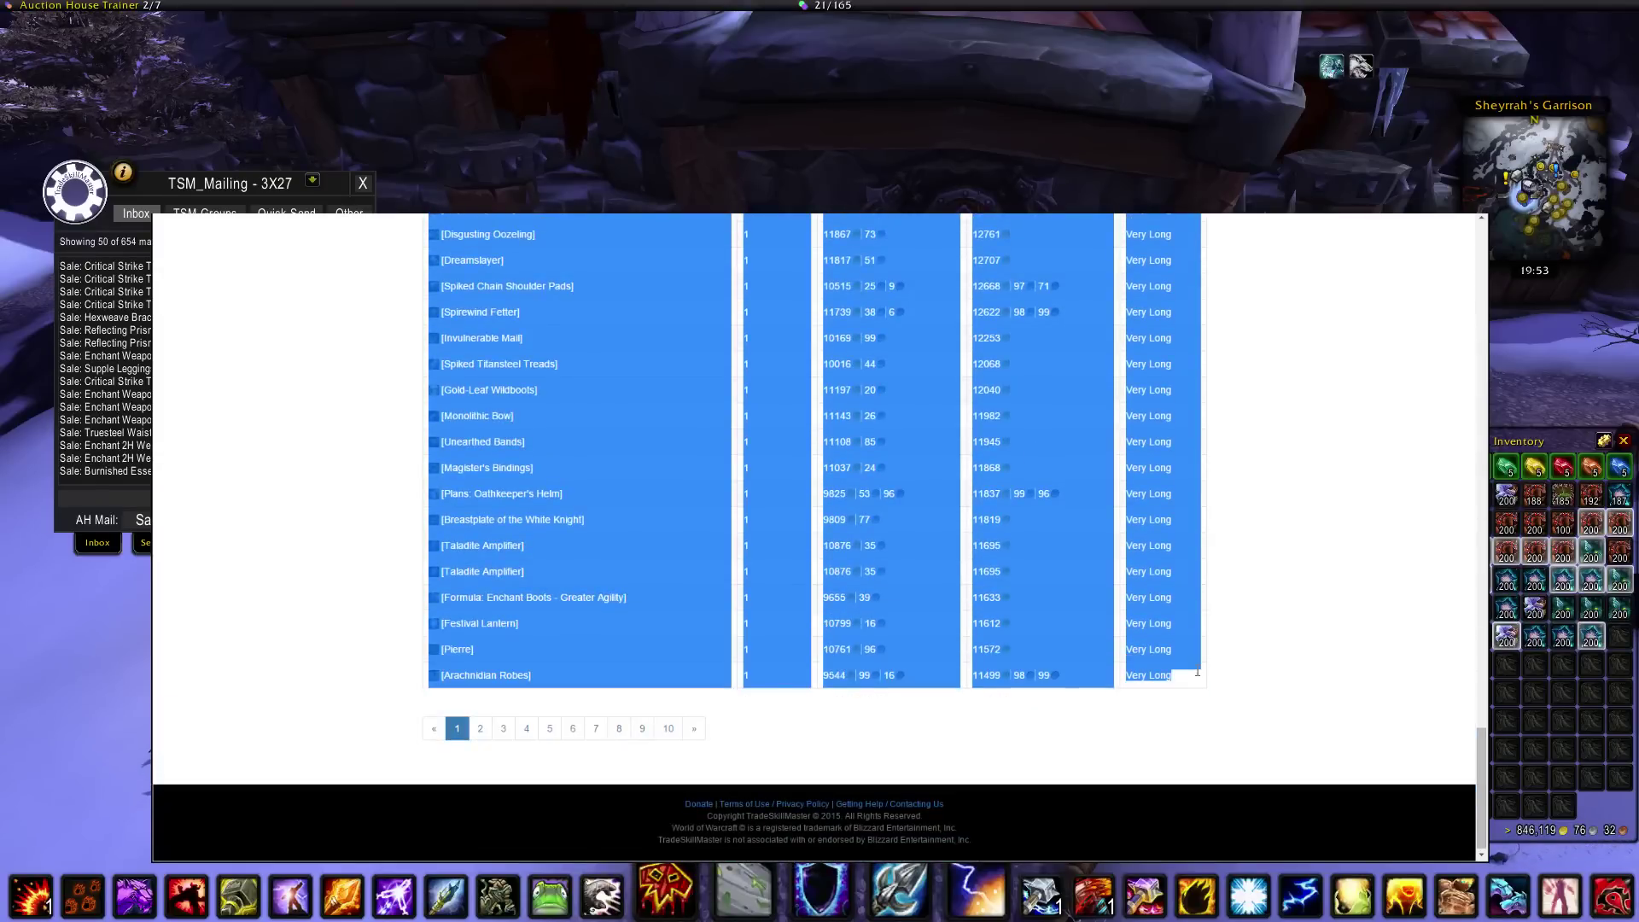
left_click(1268, 651)
scroll(1267, 651, "up", 20)
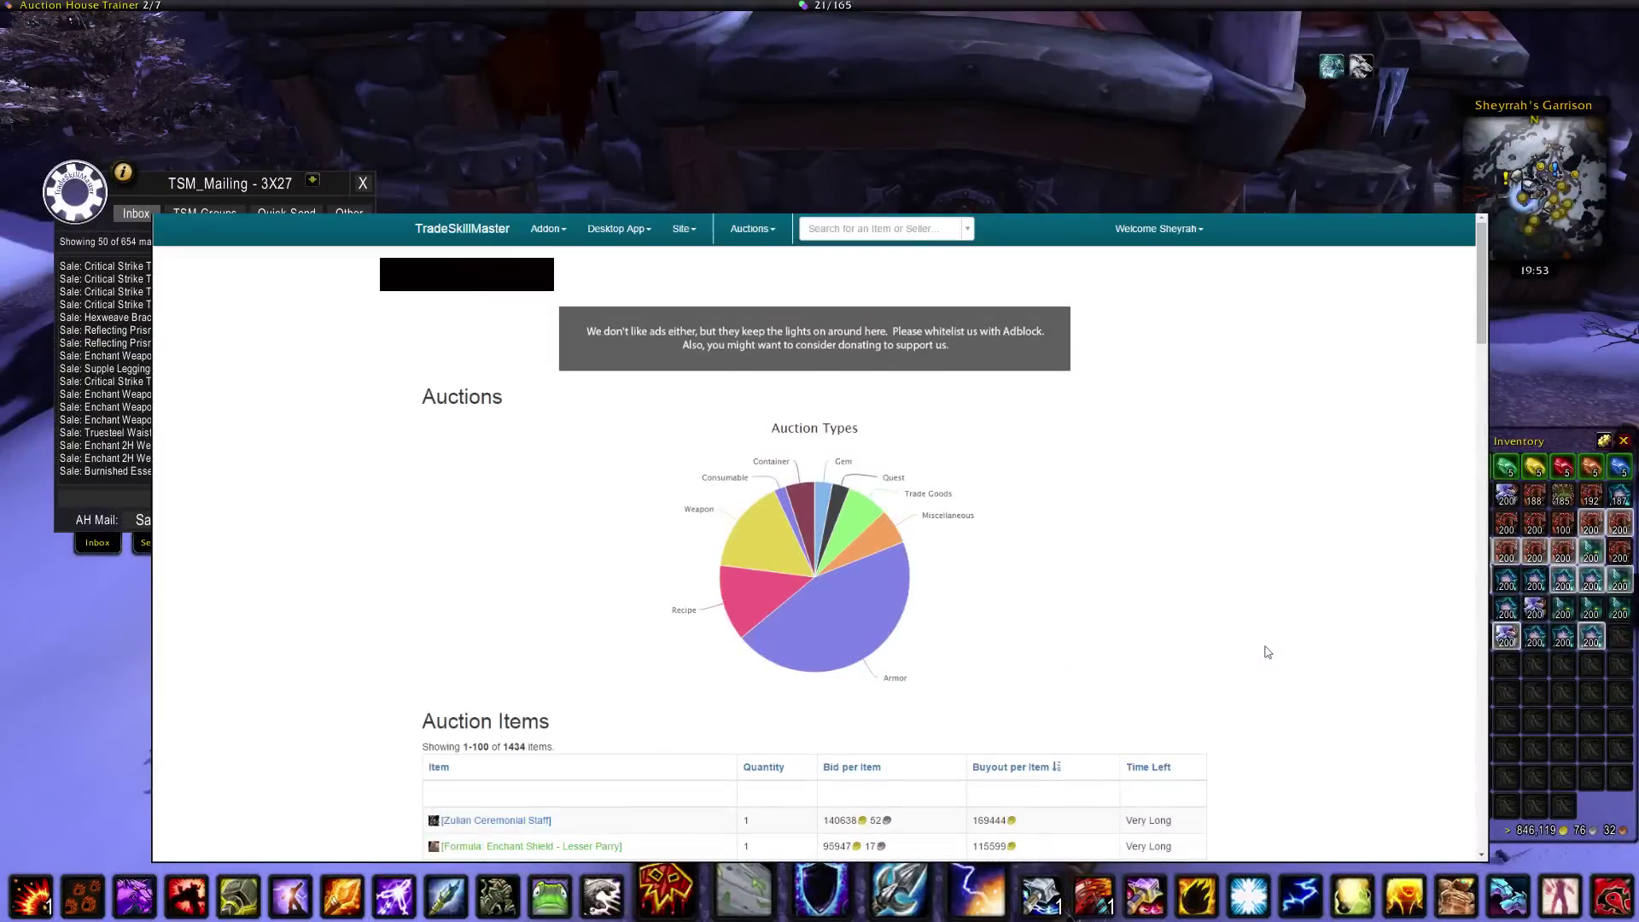
left_click(684, 229)
- Paste the seller's auction rows into Group Maker and copy the resulting group import string
left_click(697, 272)
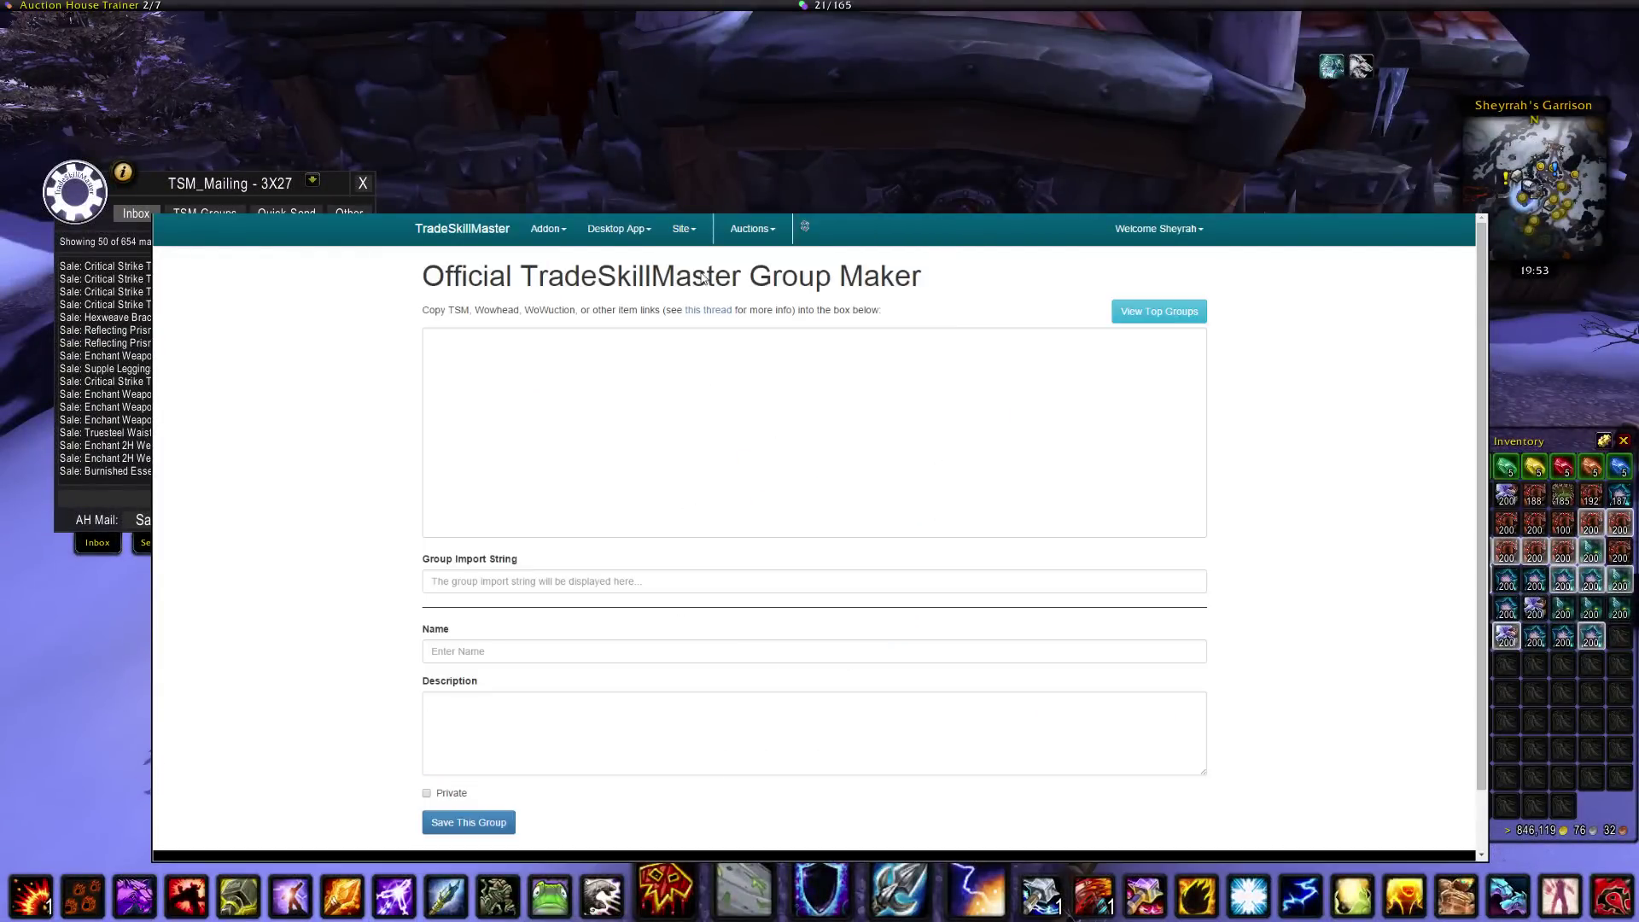
key("ctrl+v")
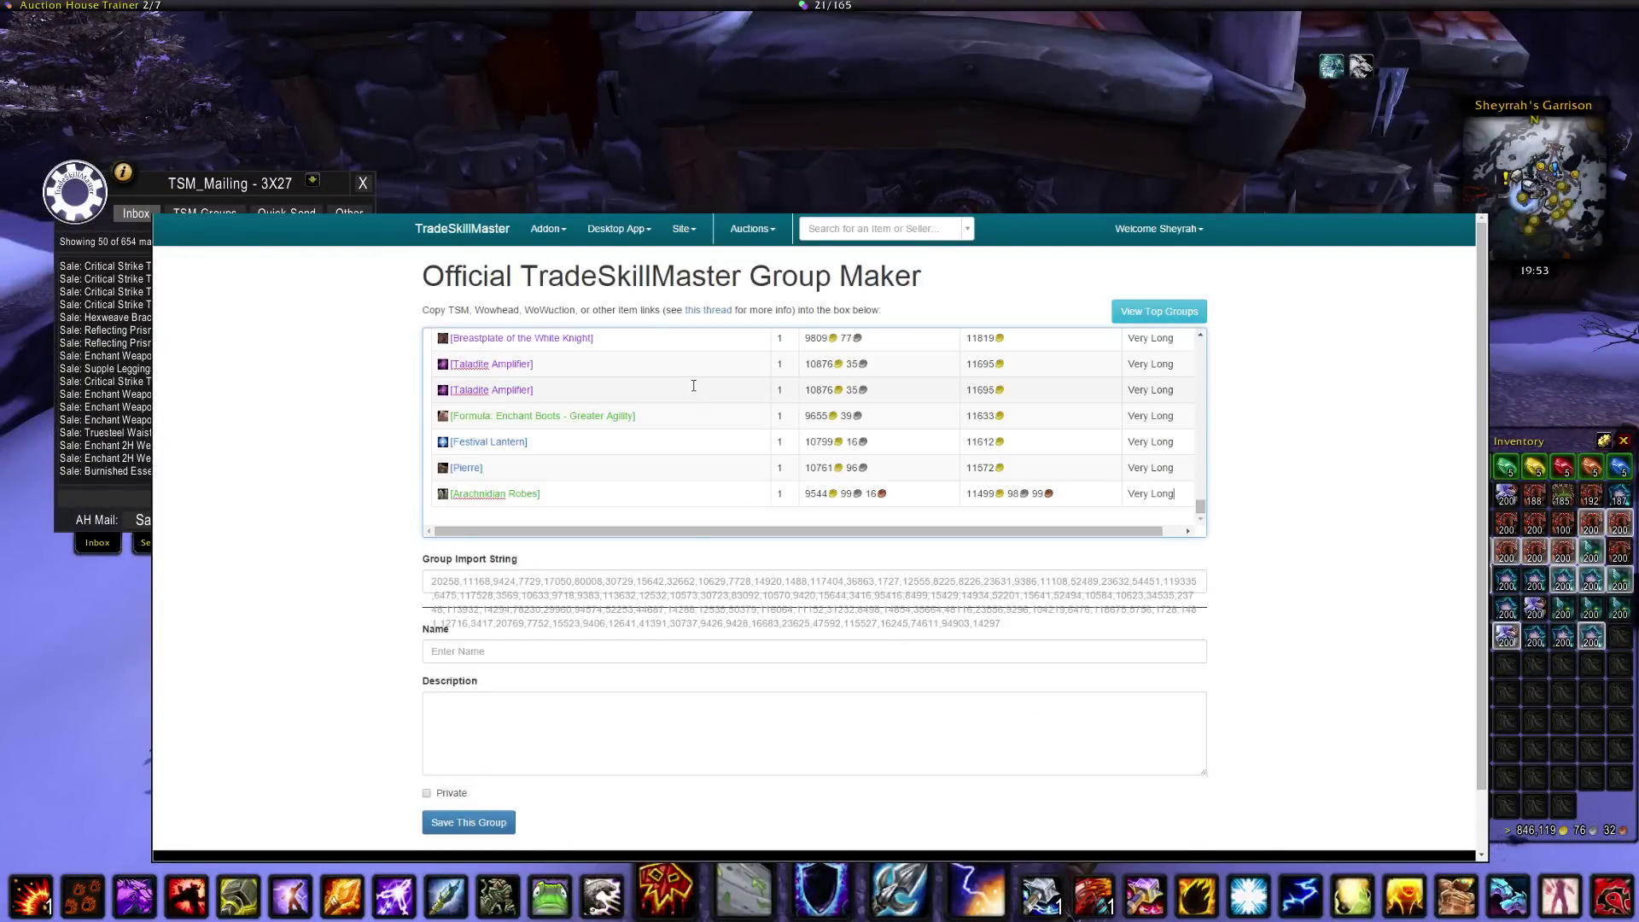
triple_click(678, 595)
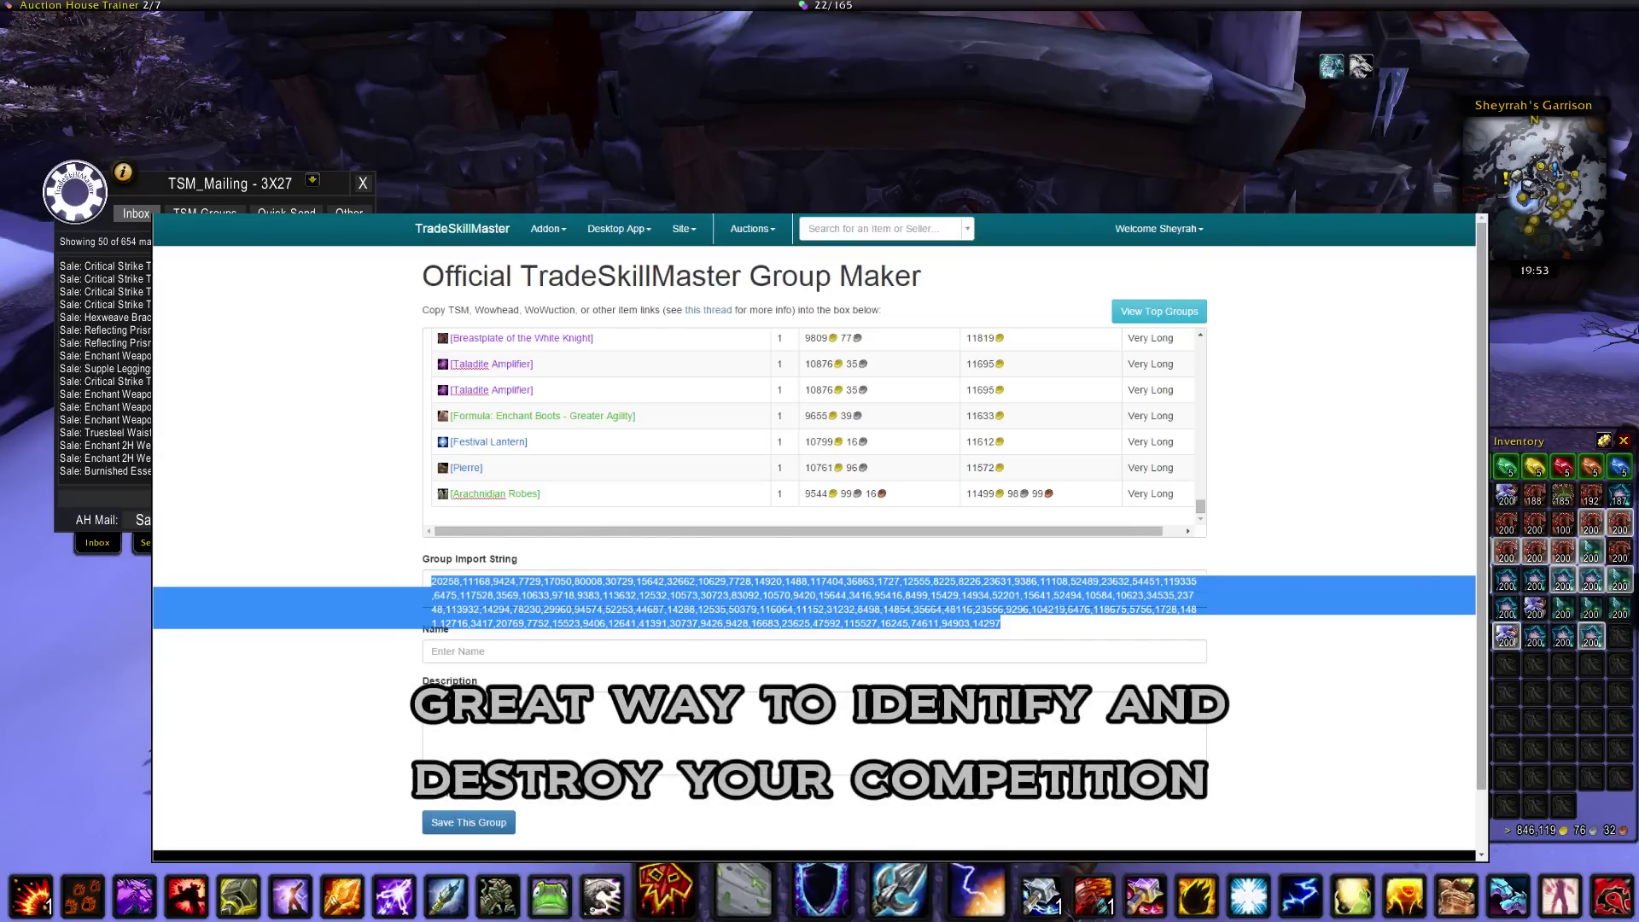
key("alt+Tab")
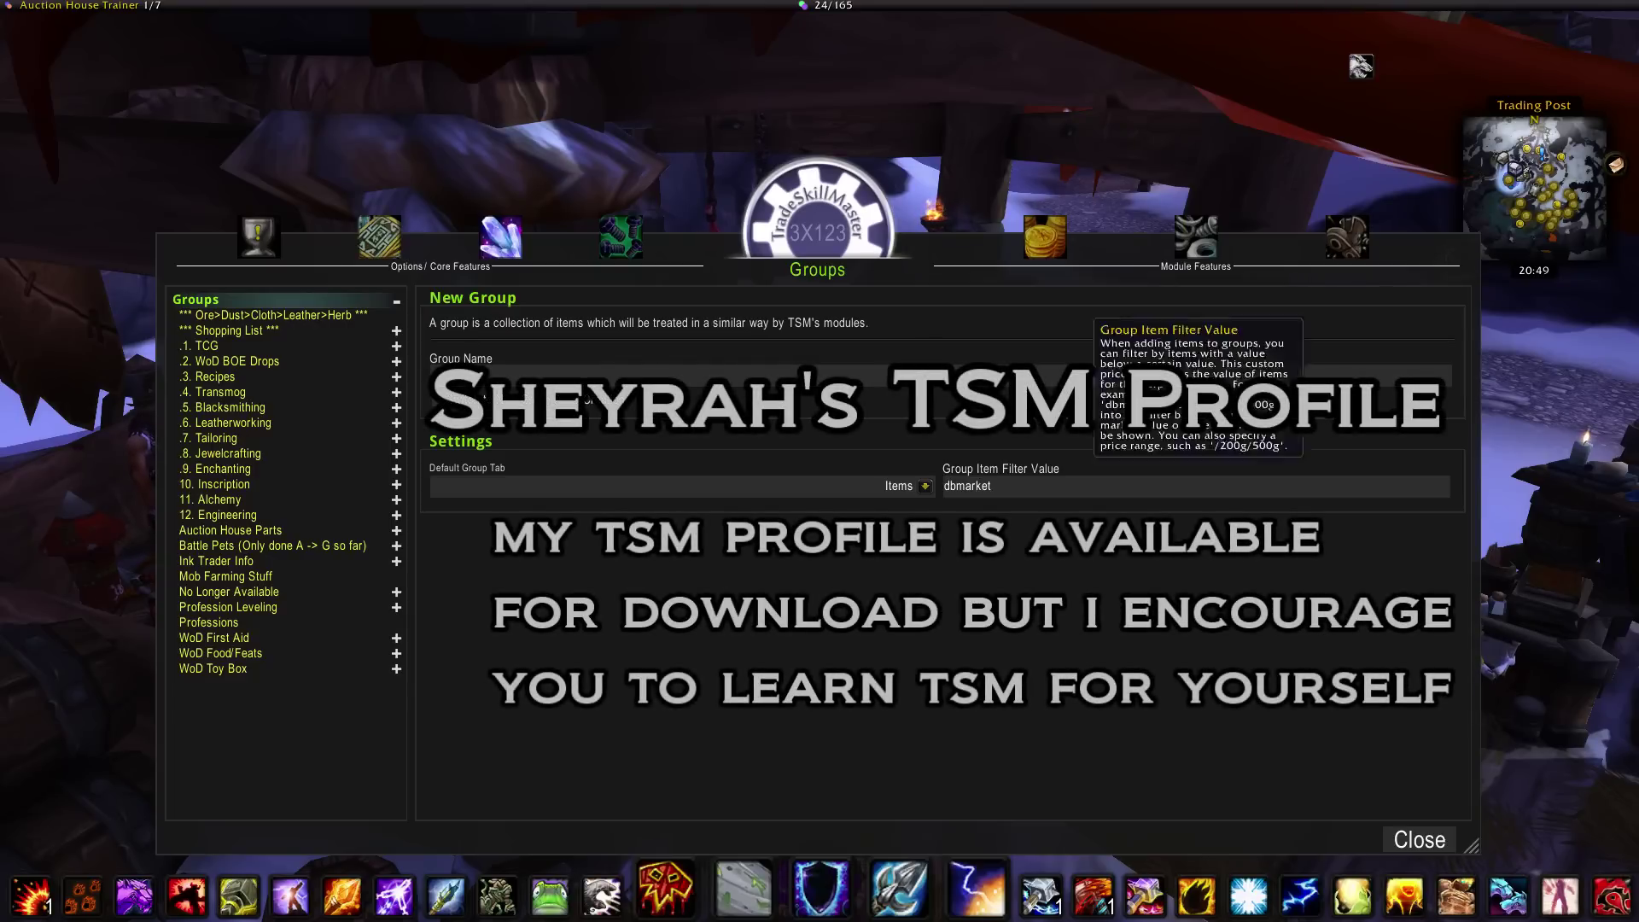
- Expand Shopping List and 8. Jewelcrafting, collapsing JC - Warlords of Draenor to show JC - Established Markets
left_click(397, 332)
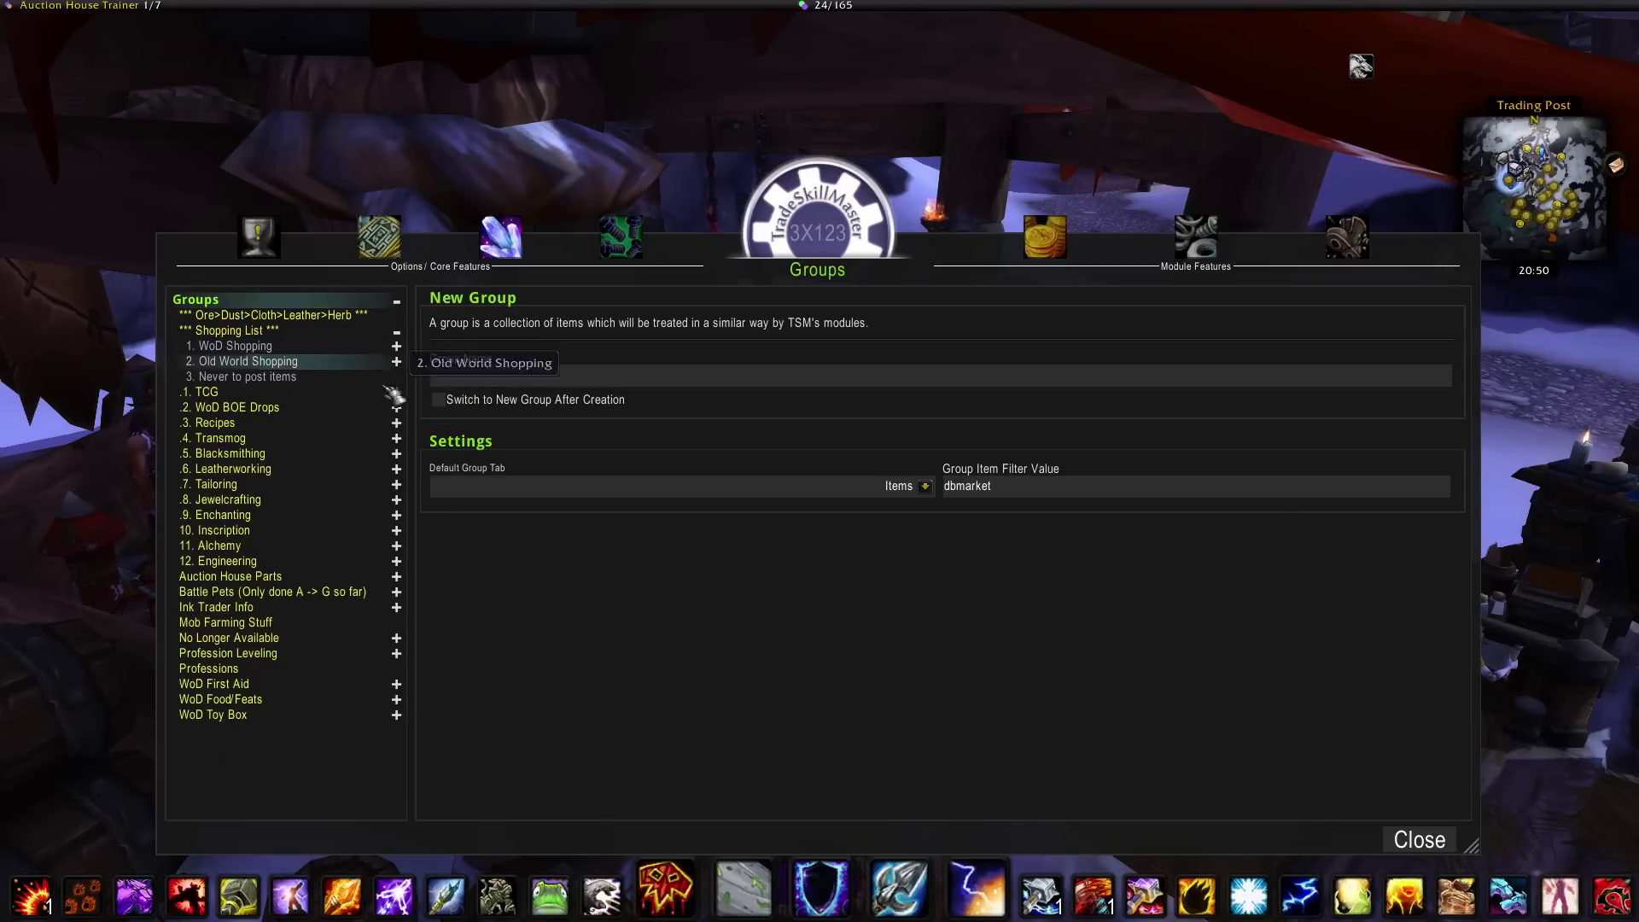
left_click(397, 501)
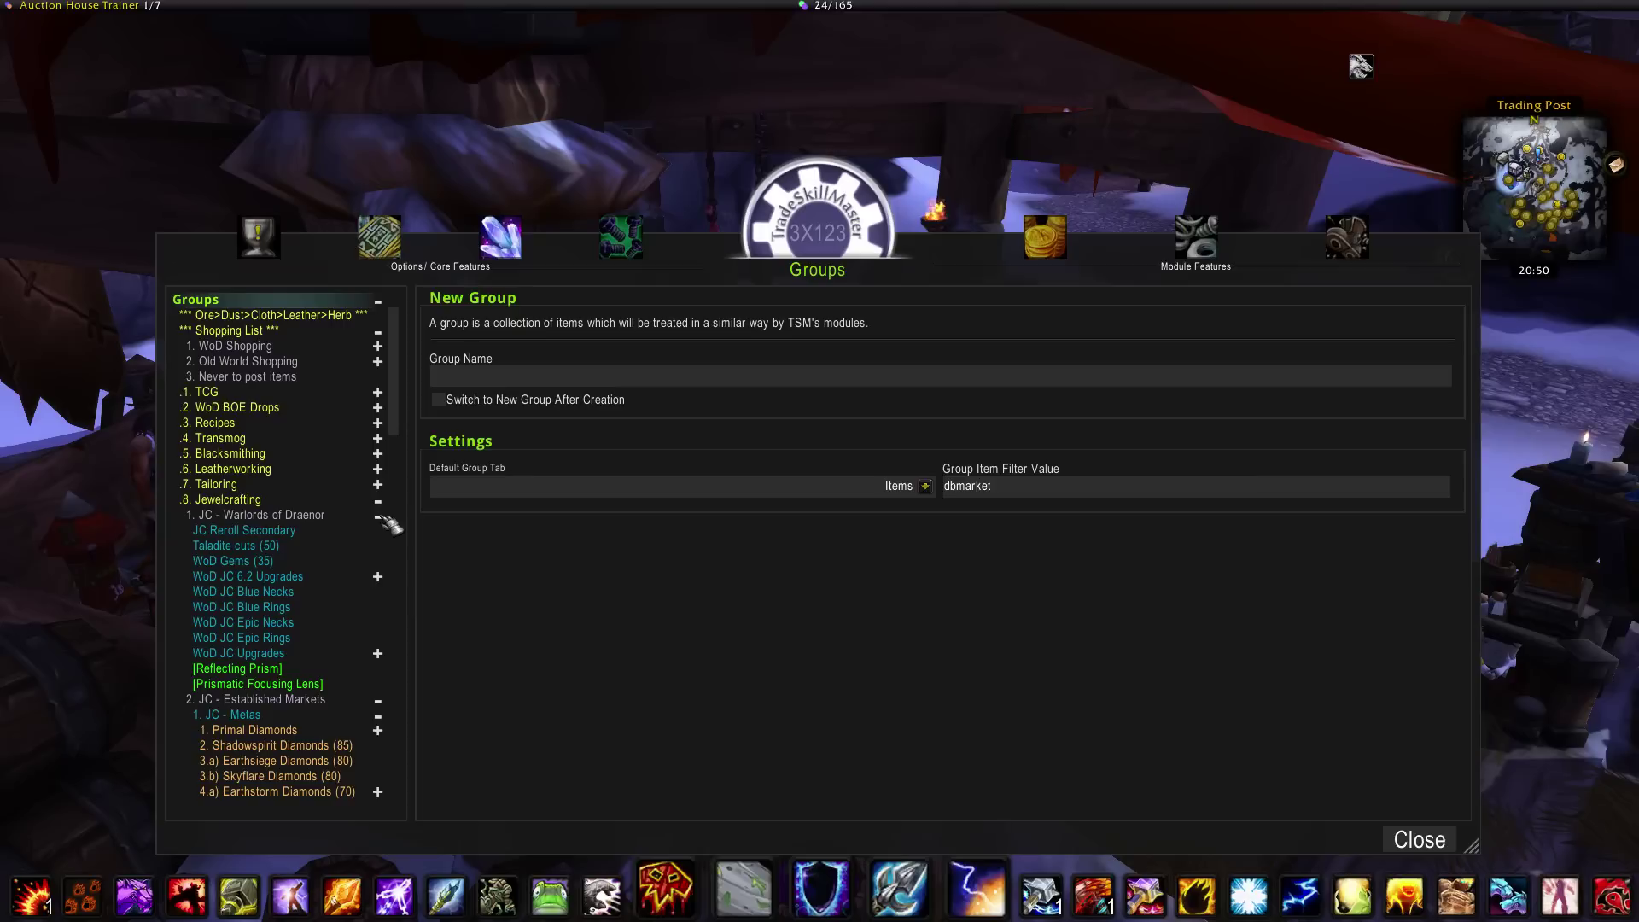
left_click(378, 518)
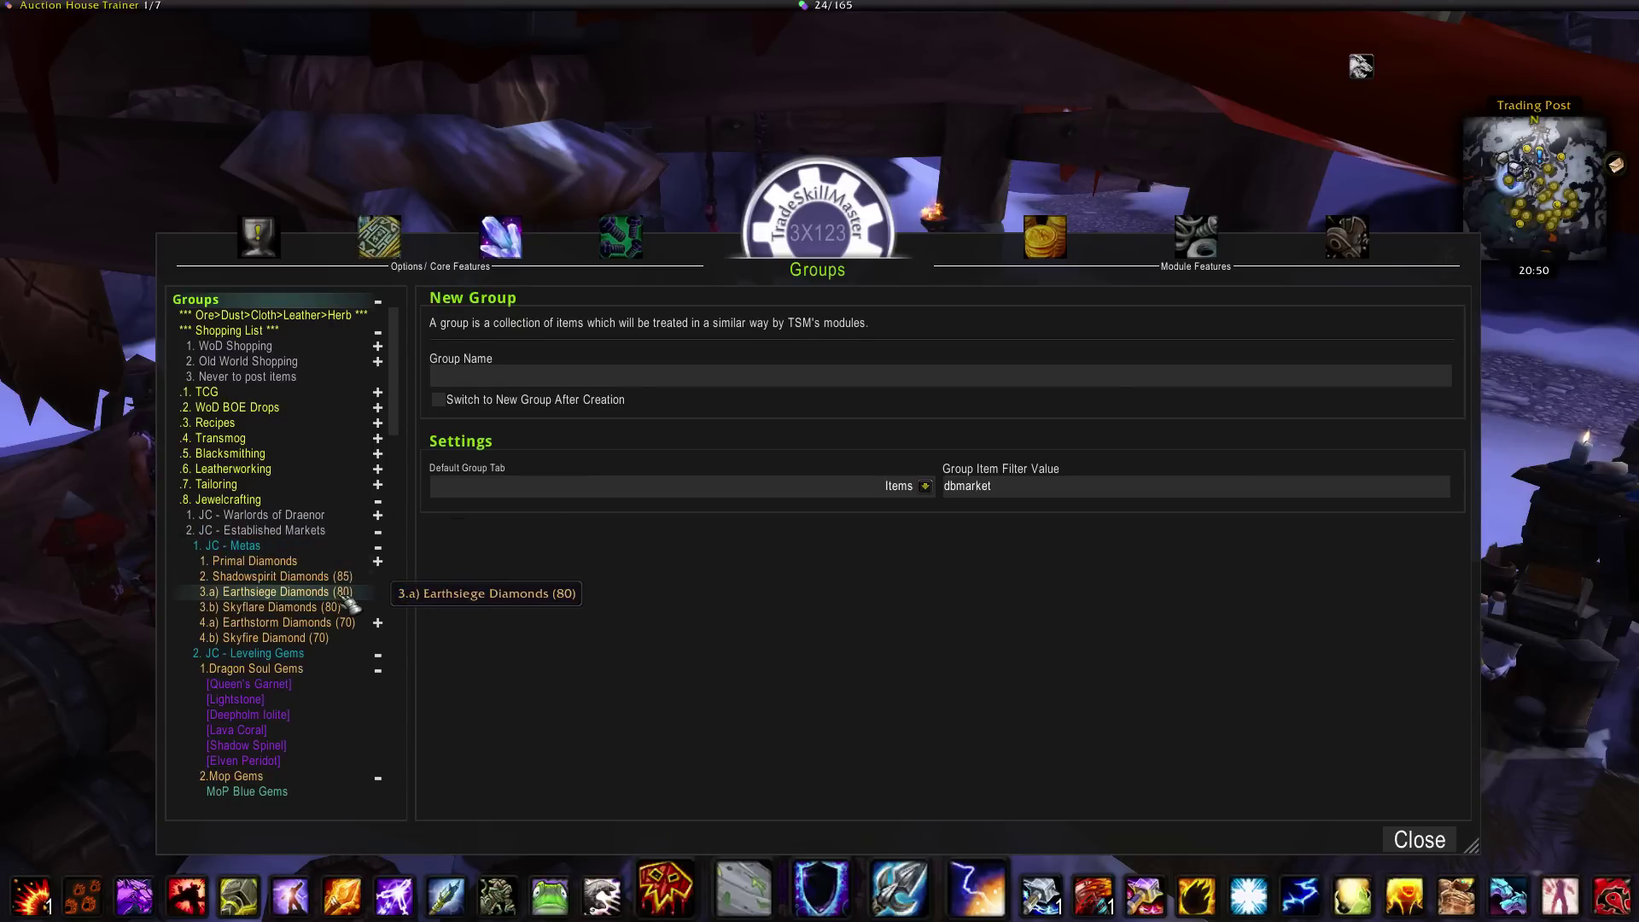
scroll(352, 598, "down", 7)
scroll(352, 617, "down", 18)
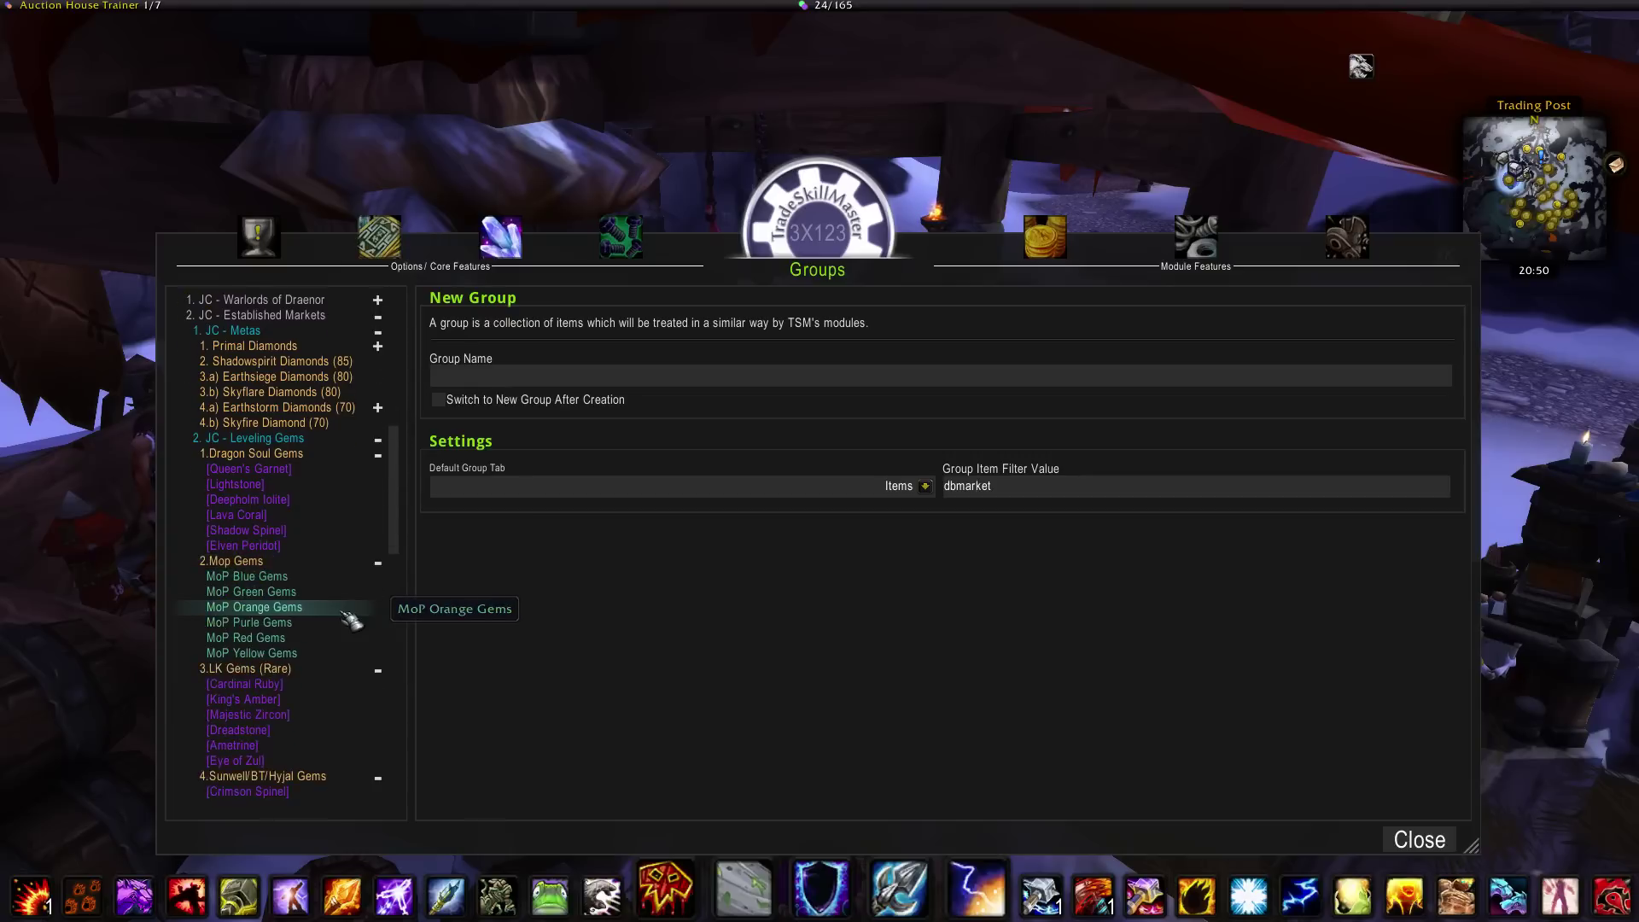
scroll(350, 623, "up", 15)
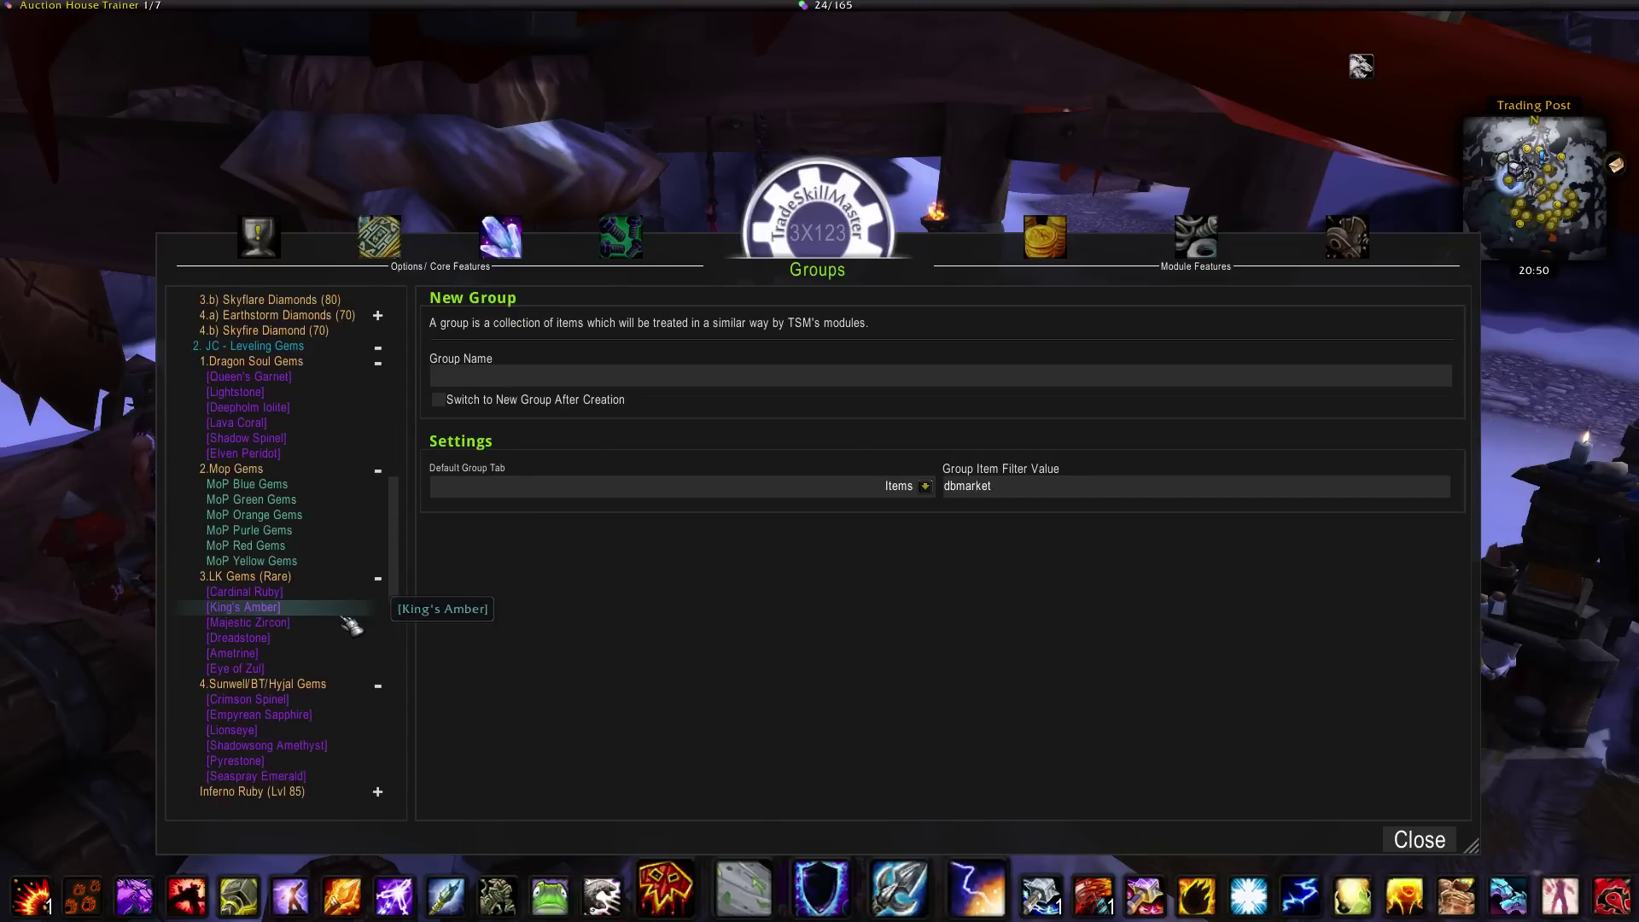
scroll(350, 628, "up", 5)
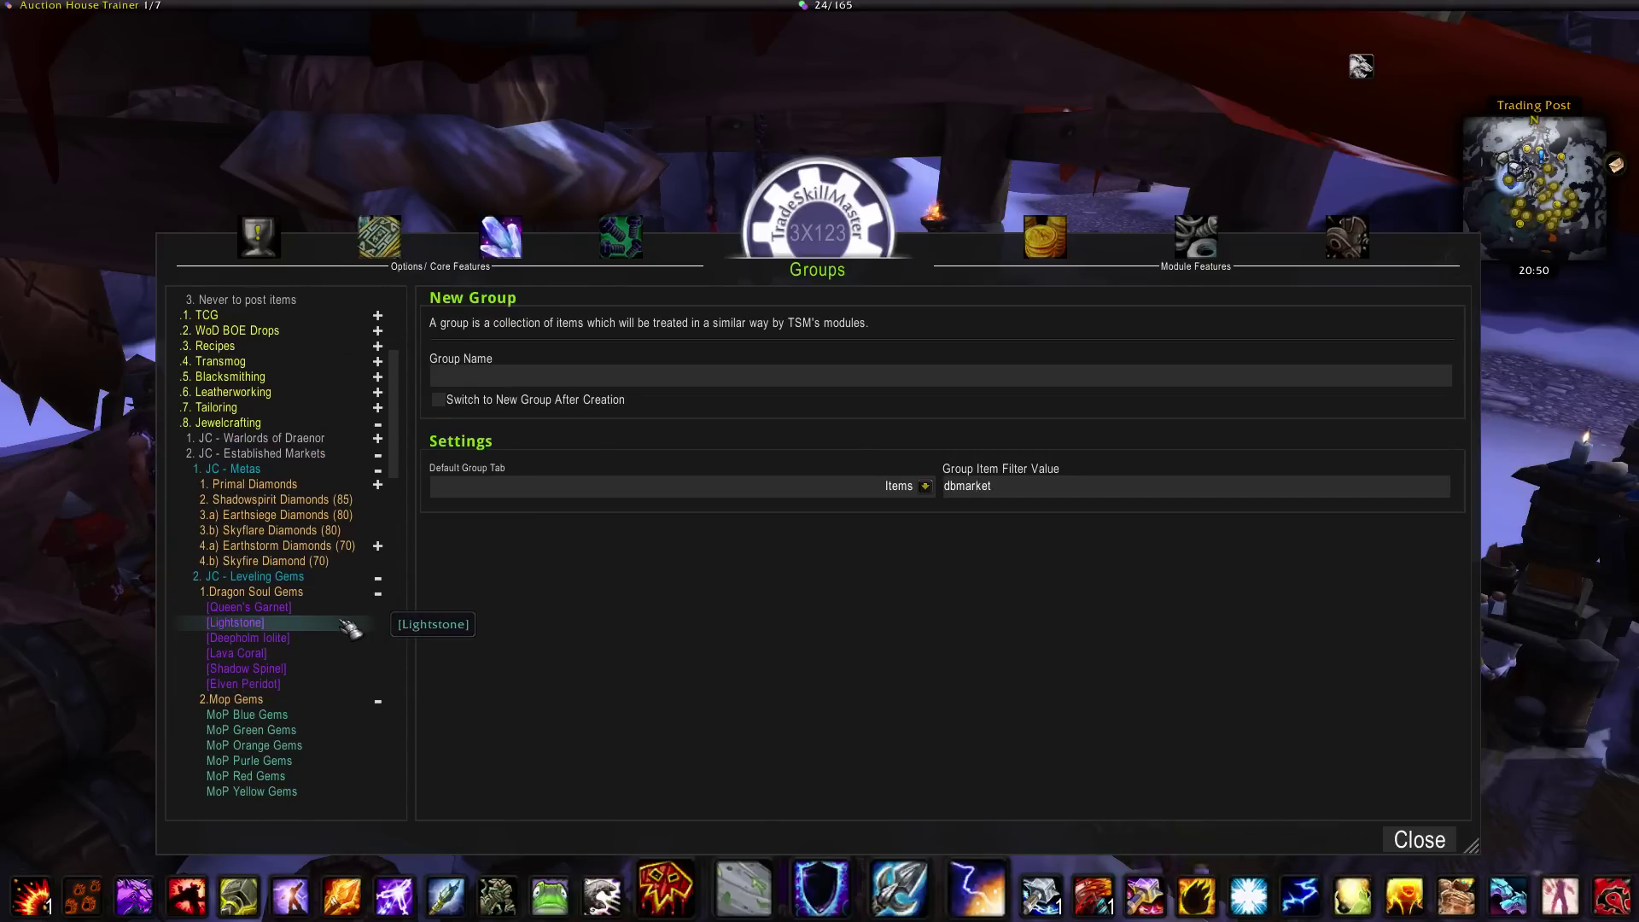